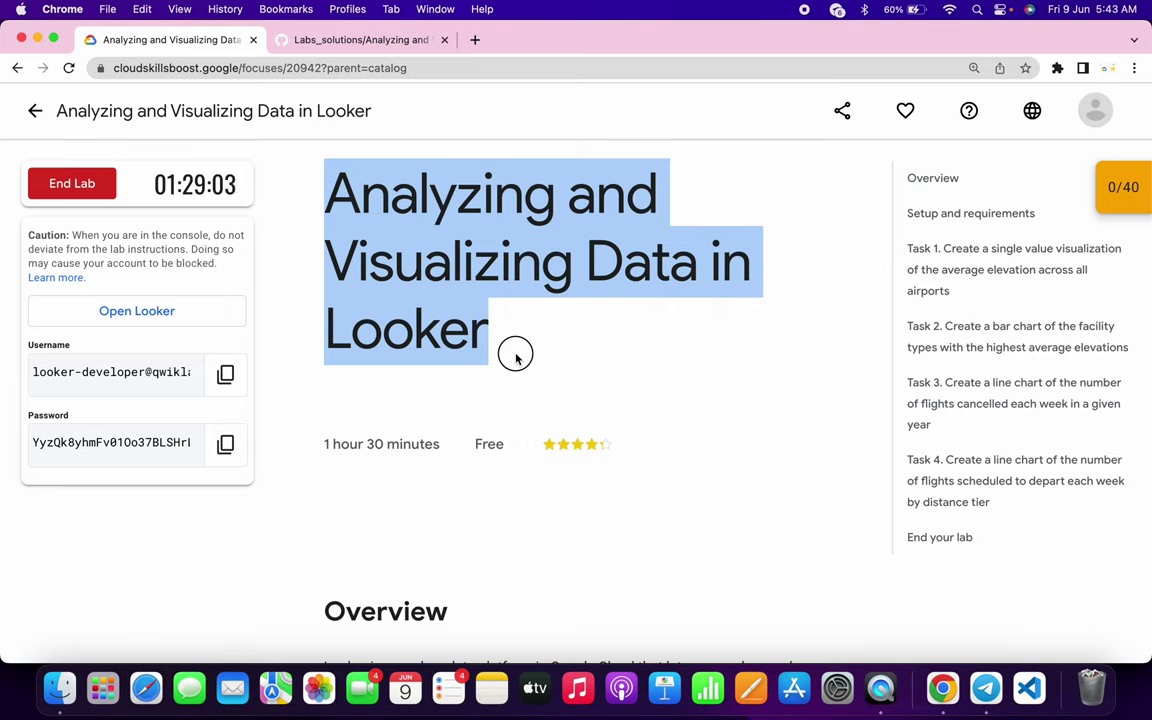
Step: Switch to the full-screen Incognito window showing the Looker home page
{"action": "key", "text": "ctrl+Right"}
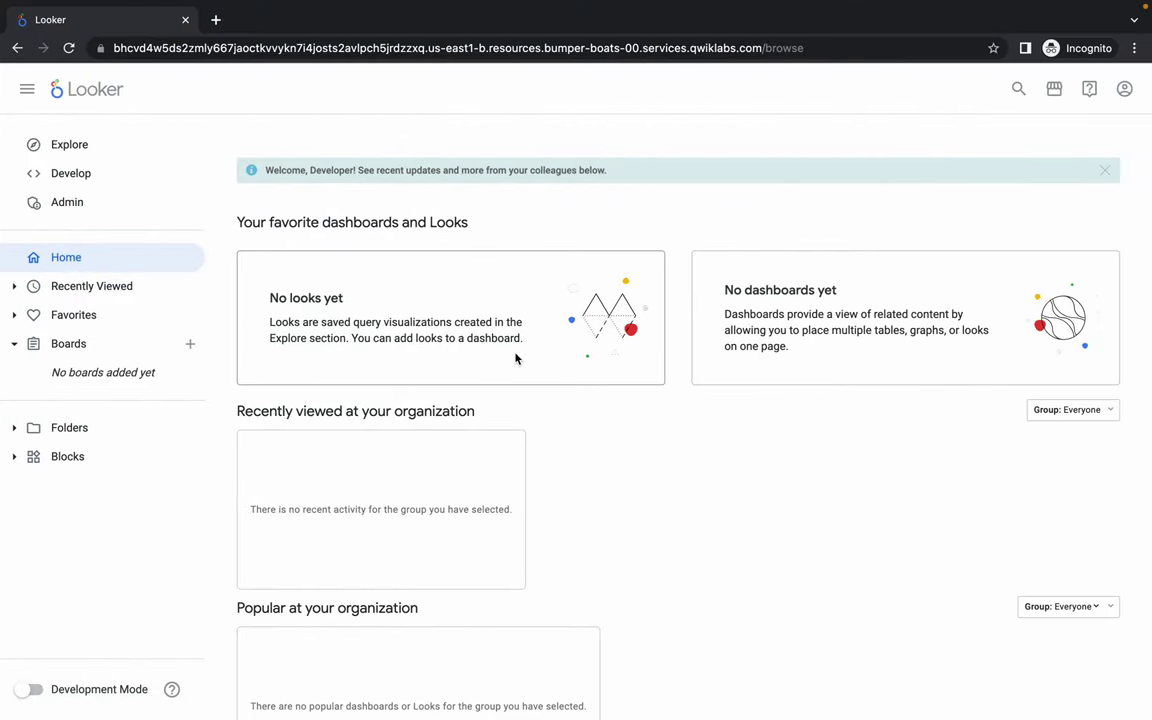
Step: Turn on Development Mode, open the qwiklabs-flights project, and select the Task 1 solution code on GitHub
{"action": "left_click", "coordinate": [28, 690]}
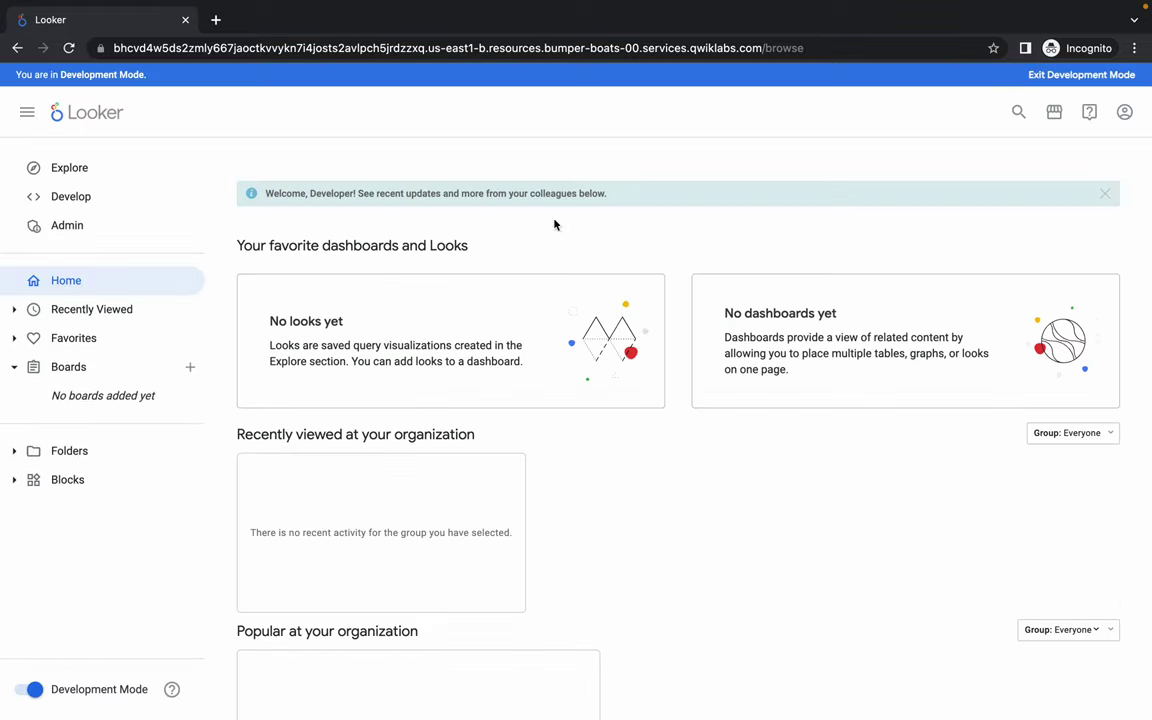
{"action": "left_click", "coordinate": [75, 200]}
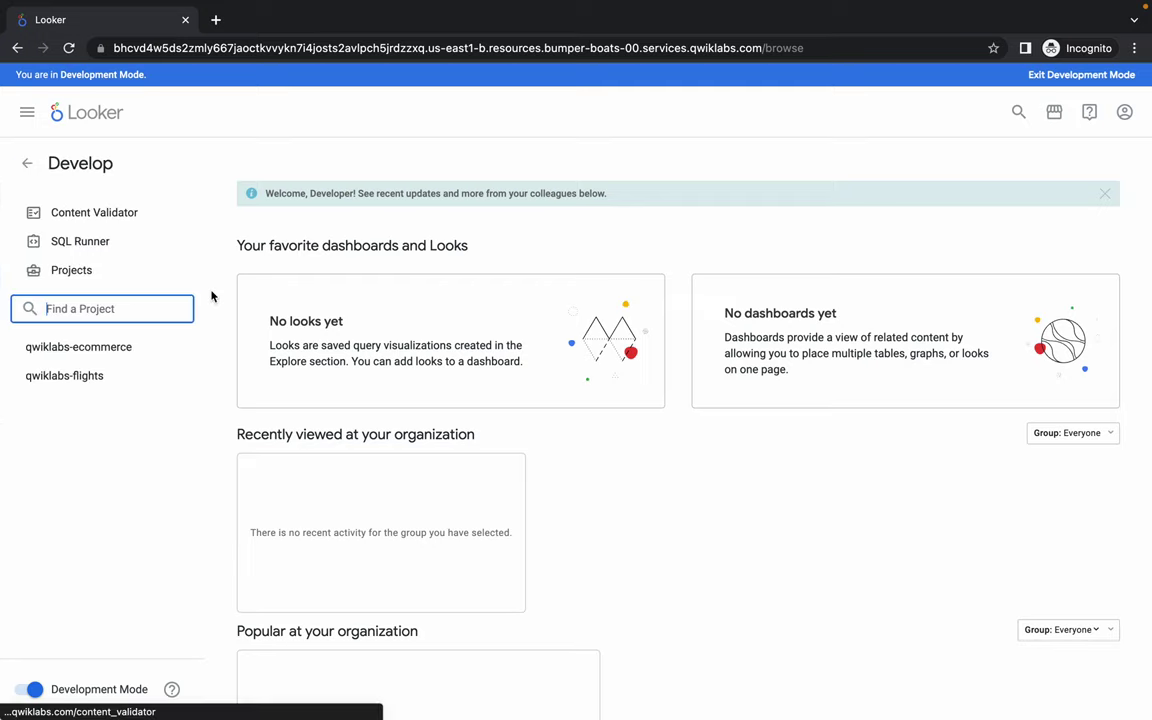
{"action": "left_click", "coordinate": [62, 376]}
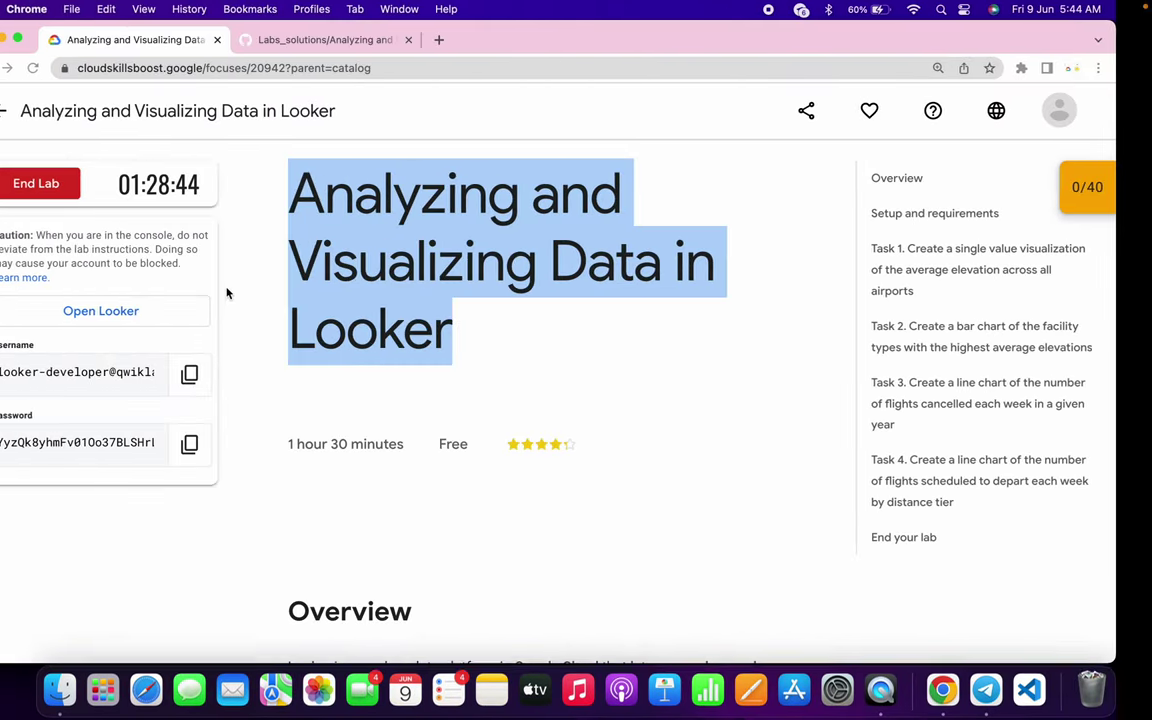
{"action": "left_click", "coordinate": [386, 41]}
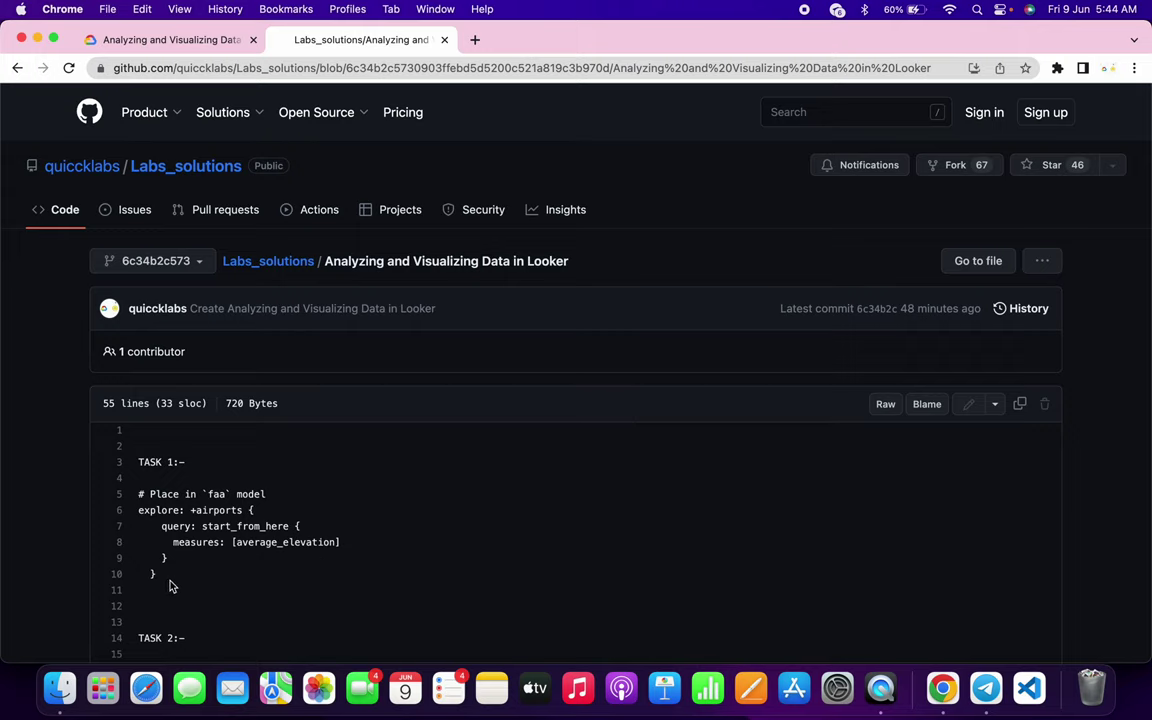
{"action": "left_click_drag", "start_coordinate": [170, 583], "coordinate": [138, 497]}
{"action": "key", "text": "ctrl+c"}
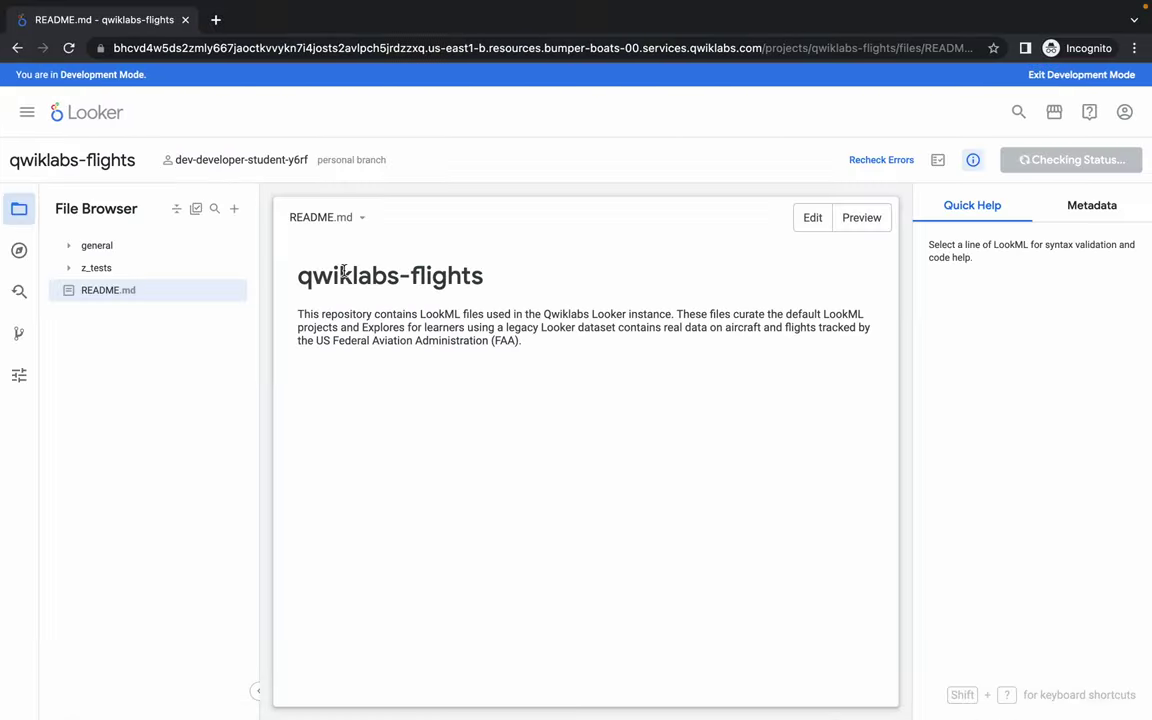
Step: Open faa.model under general > flights and paste the Task 1 explore +airports block at line 47
{"action": "left_click", "coordinate": [121, 249]}
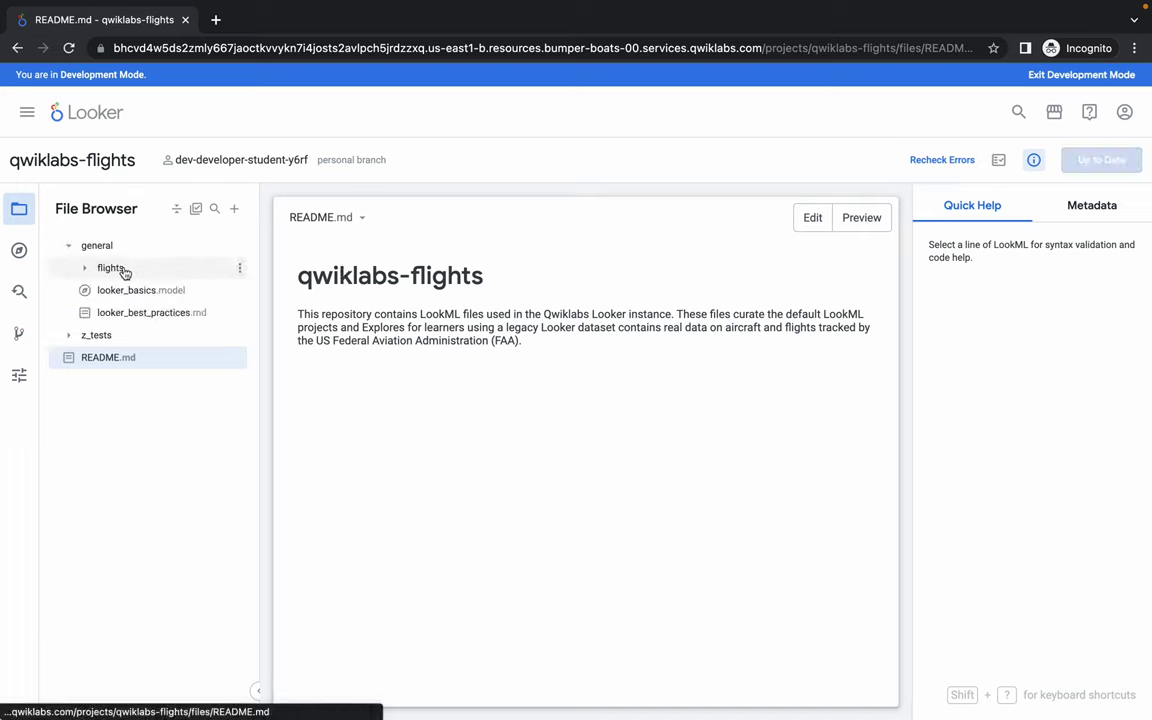
{"action": "left_click", "coordinate": [122, 268]}
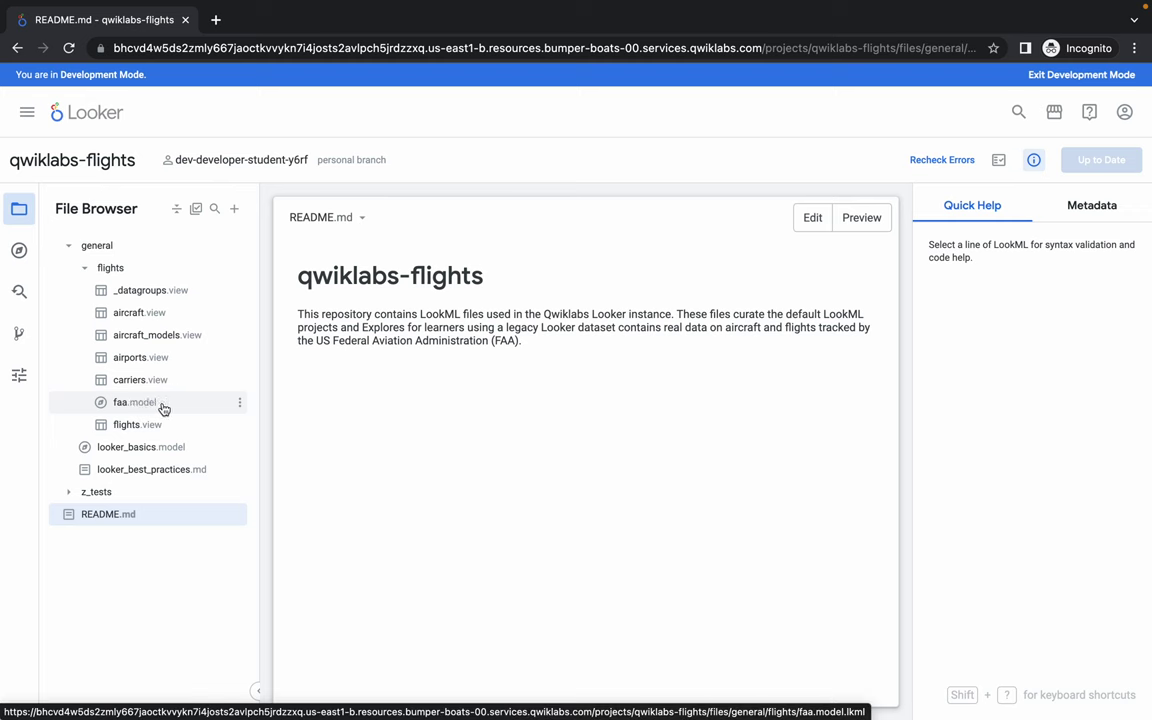
{"action": "left_click", "coordinate": [155, 405]}
{"action": "scroll", "coordinate": [463, 481], "scroll_direction": "down", "scroll_amount": 3}
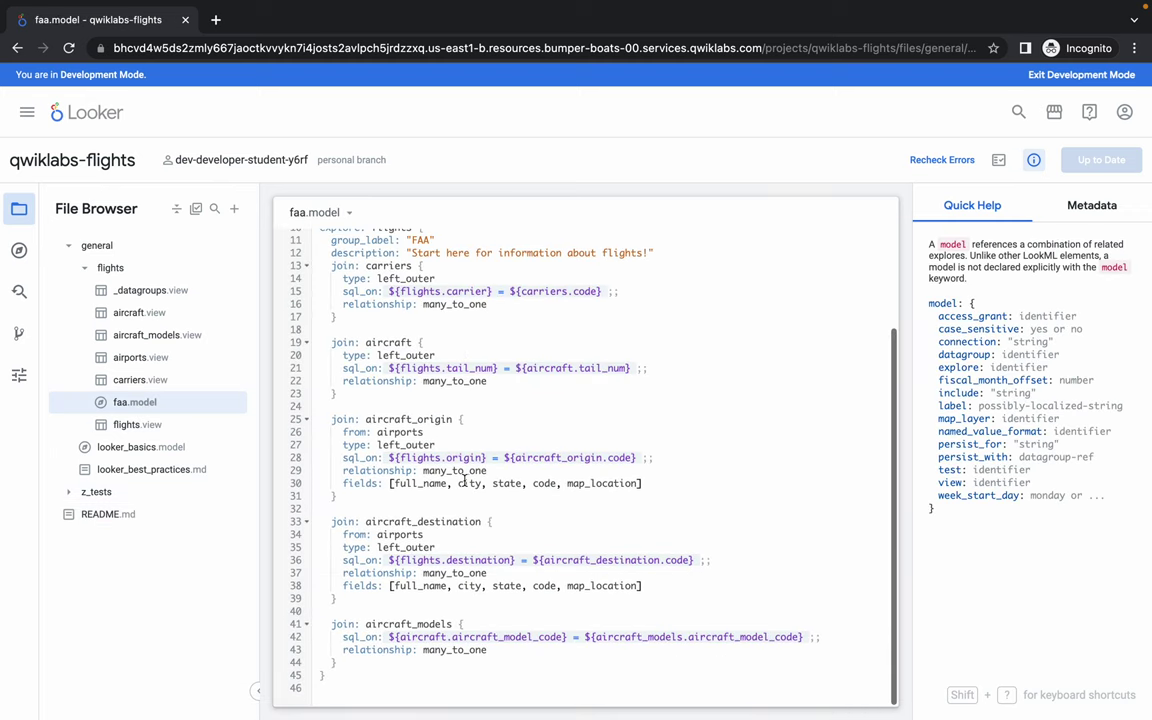
{"action": "left_click", "coordinate": [341, 691]}
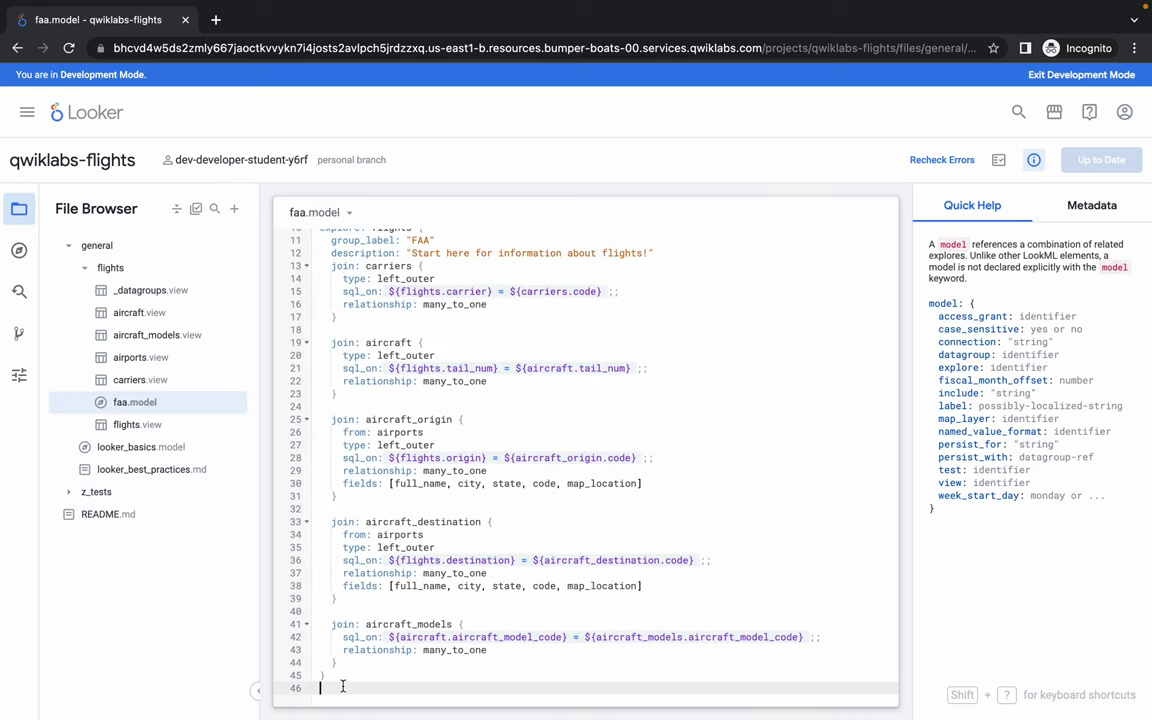
{"action": "key", "text": "Return"}
{"action": "key", "text": "Return"}
{"action": "key", "text": "Return"}
{"action": "key", "text": "Return"}
{"action": "key", "text": "Return"}
{"action": "key", "text": "Return"}
{"action": "key", "text": "Return"}
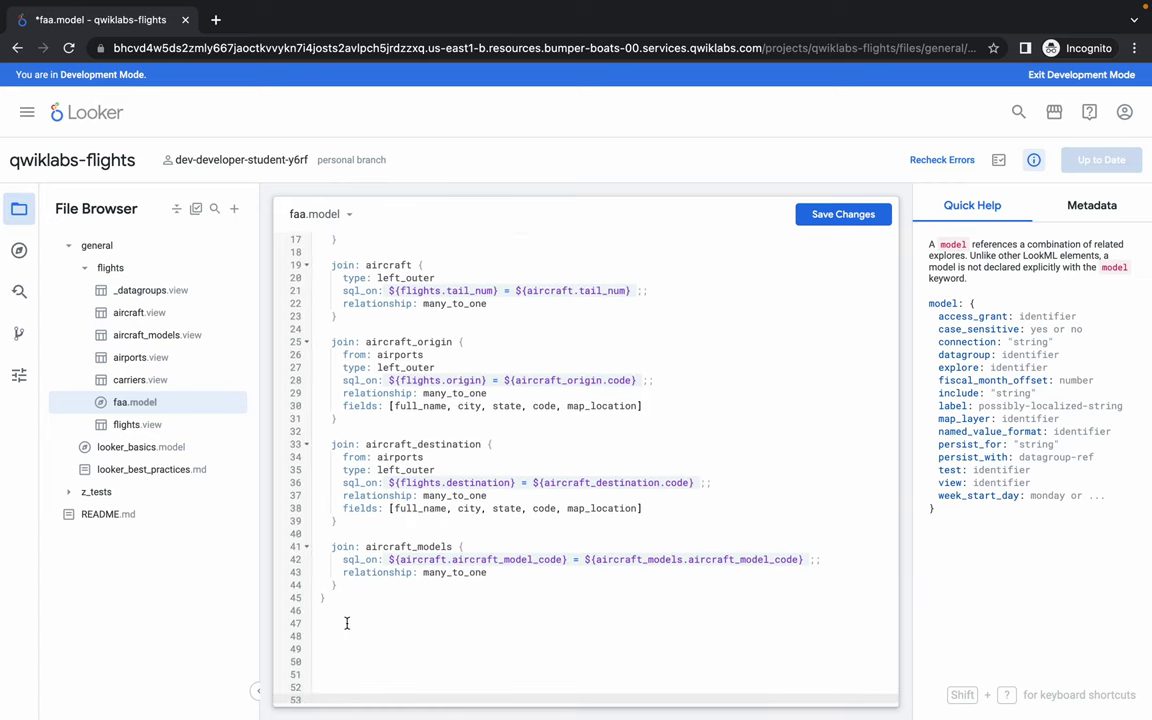
{"action": "left_click", "coordinate": [347, 623]}
{"action": "key", "text": "ctrl+v"}
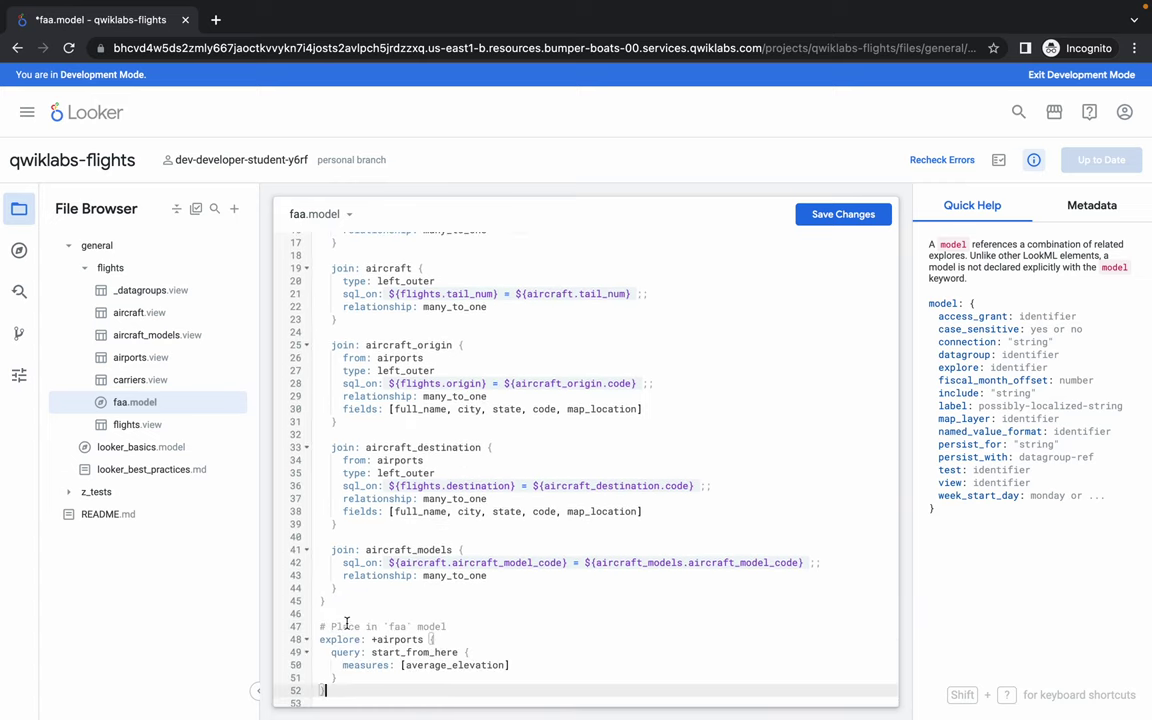
{"action": "key", "text": "ctrl+Left"}
{"action": "key", "text": "ctrl+Right"}
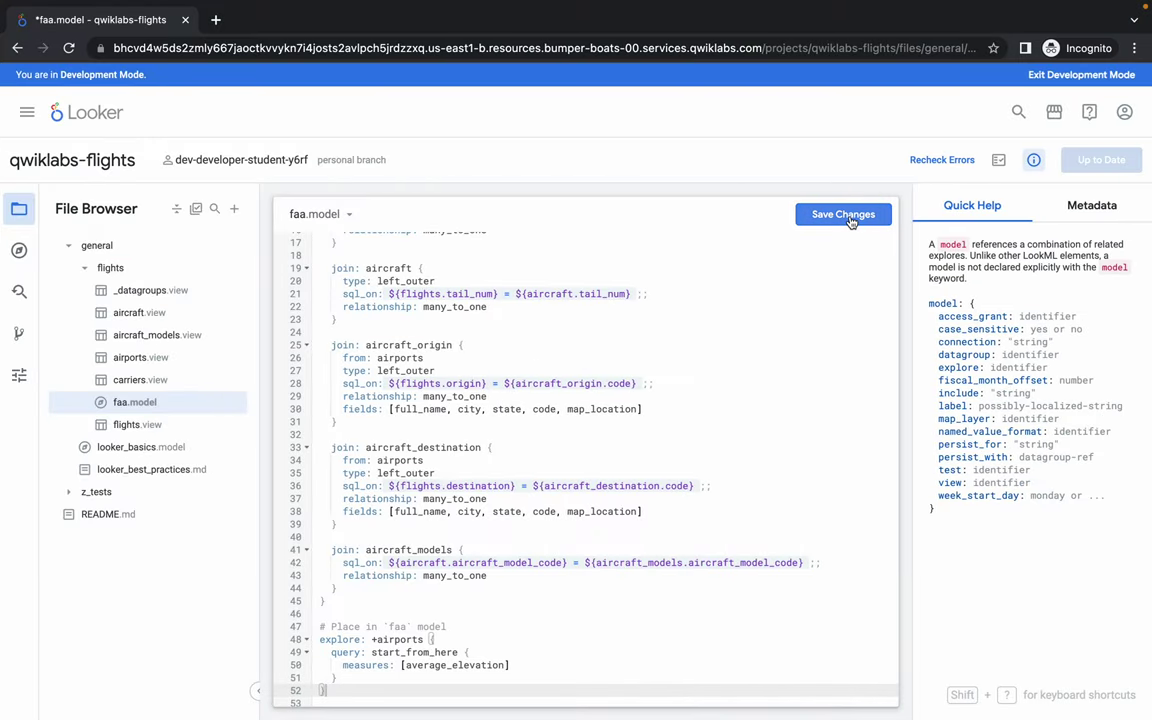
Step: Save and validate the faa.model change, commit it with a message, and deploy to production
{"action": "left_click", "coordinate": [843, 214]}
{"action": "left_click", "coordinate": [1084, 163]}
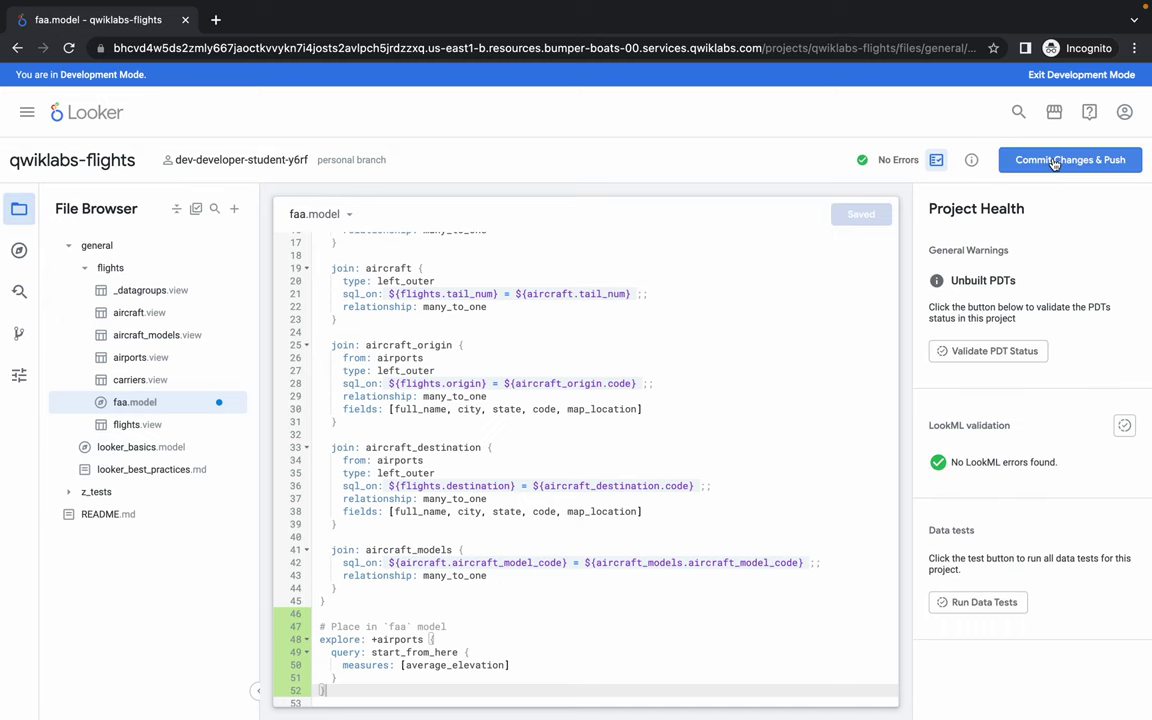
{"action": "left_click", "coordinate": [1057, 162]}
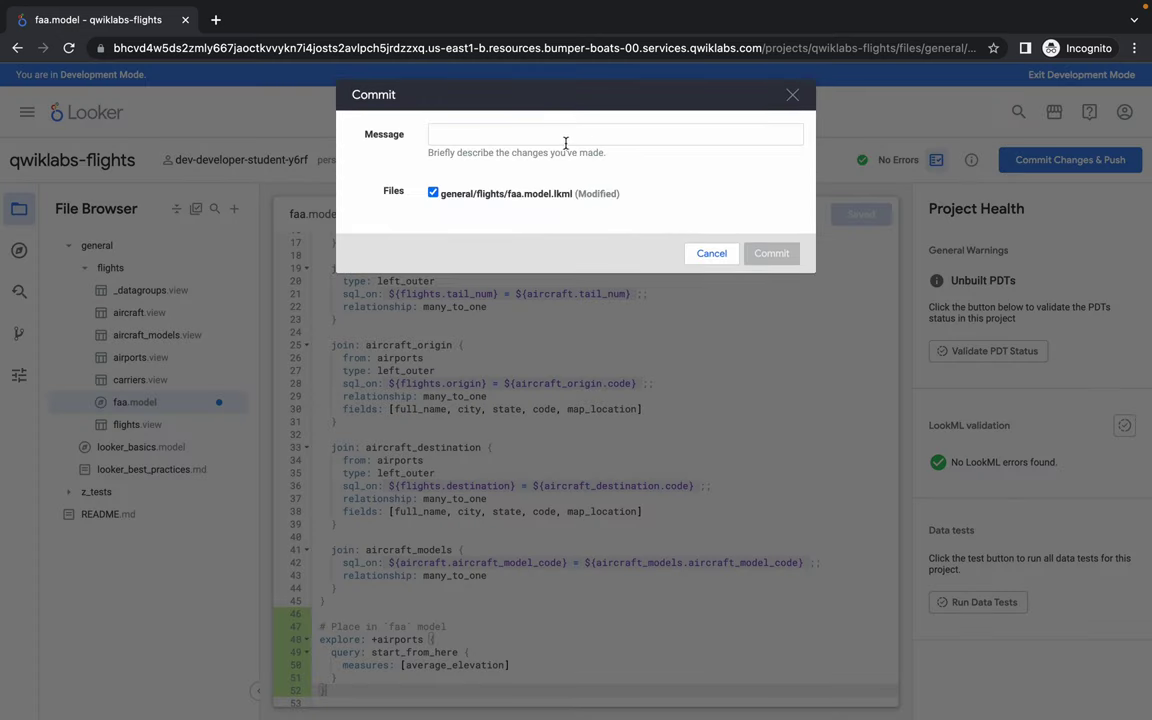
{"action": "left_click", "coordinate": [554, 138]}
{"action": "type", "text": "task1"}
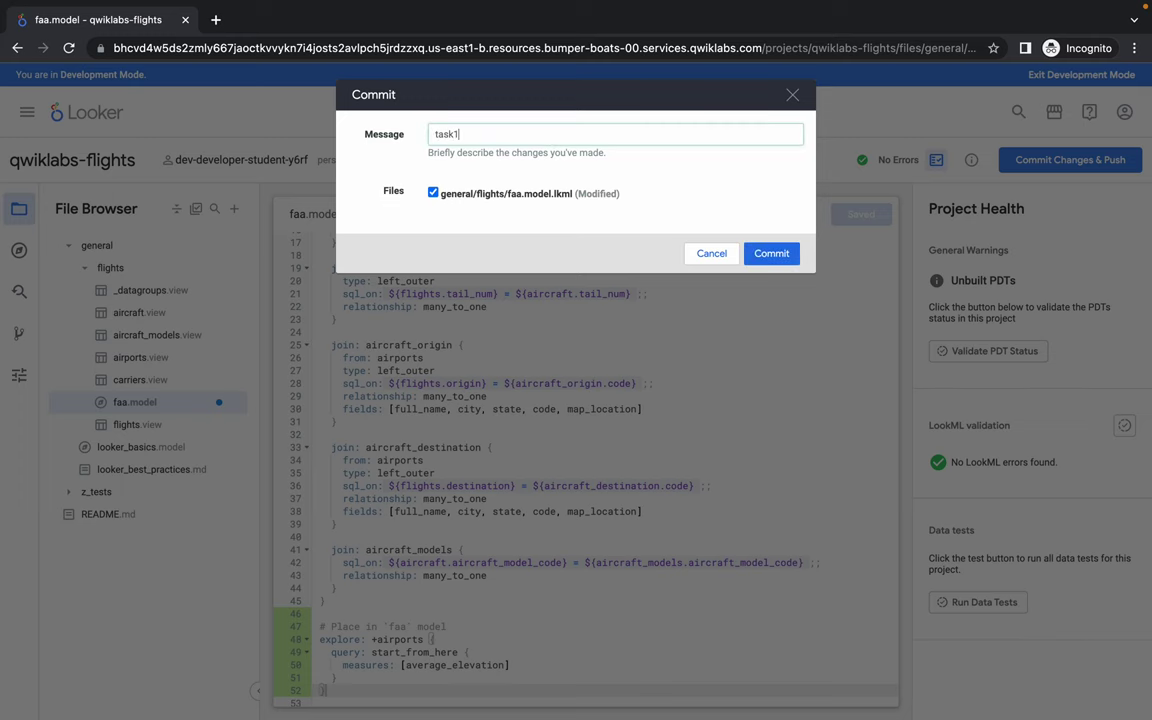
{"action": "left_click", "coordinate": [777, 253]}
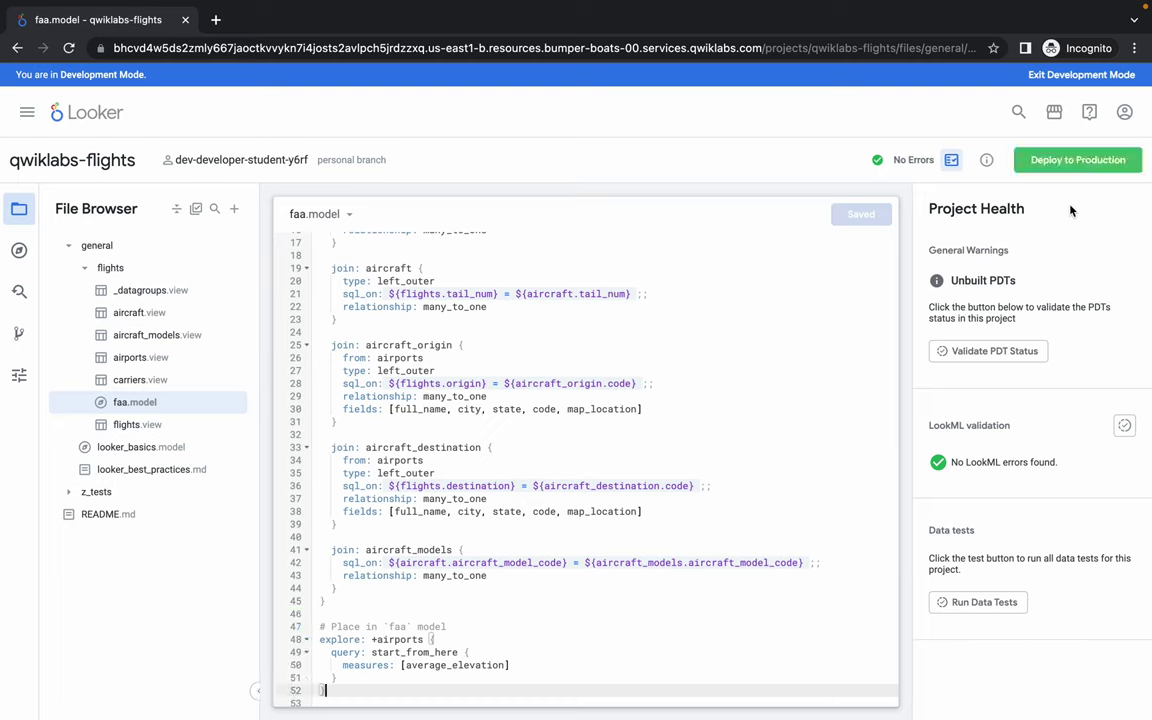
{"action": "left_click", "coordinate": [1068, 162]}
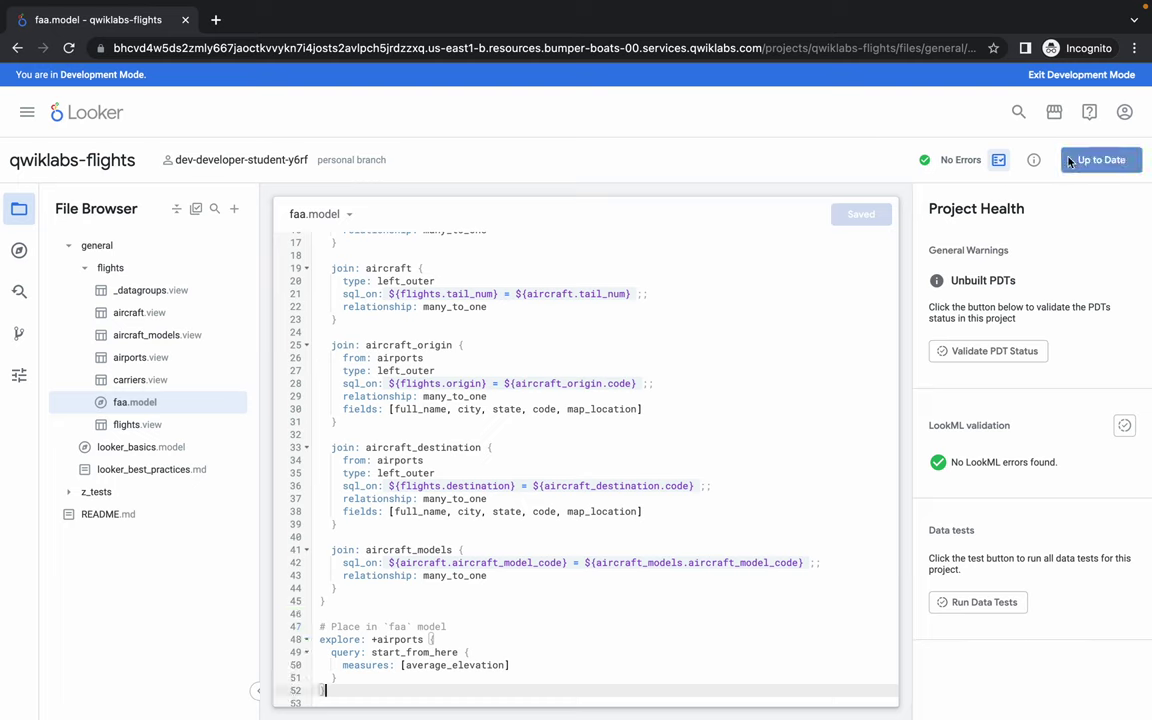
Step: Open the Looker home page in a new tab and check the GitHub solutions page
{"action": "right_click", "coordinate": [95, 110]}
{"action": "left_click", "coordinate": [150, 118]}
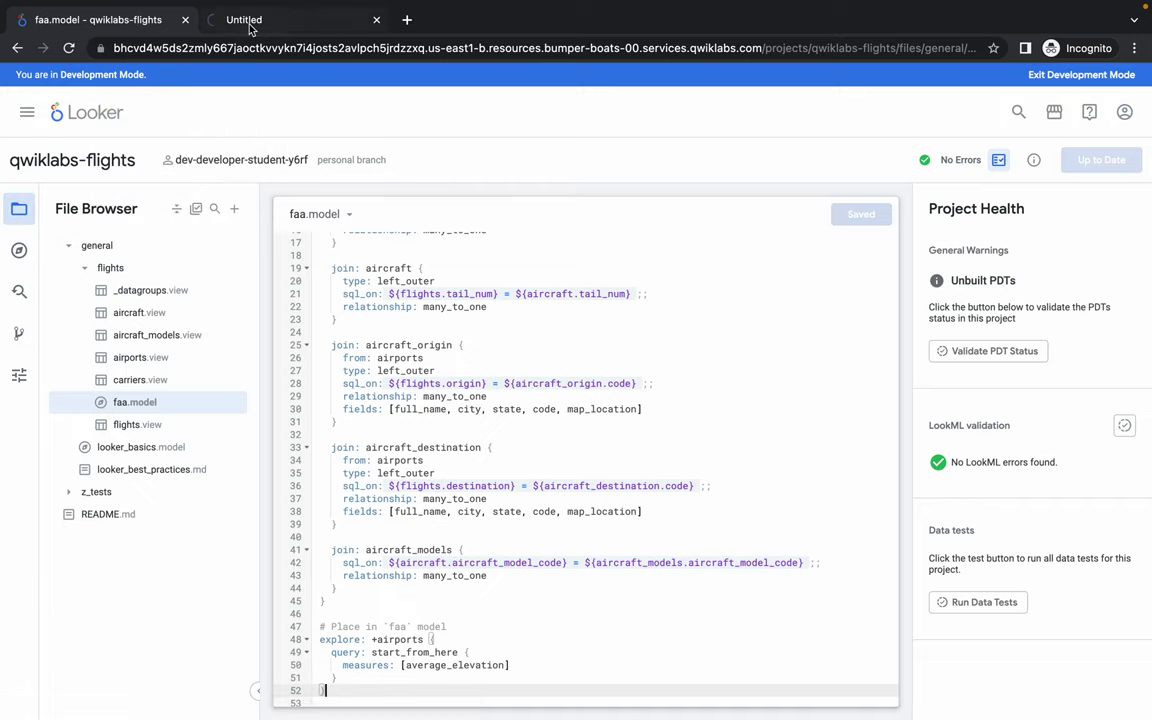
{"action": "left_click", "coordinate": [290, 22]}
{"action": "key", "text": "ctrl+Left"}
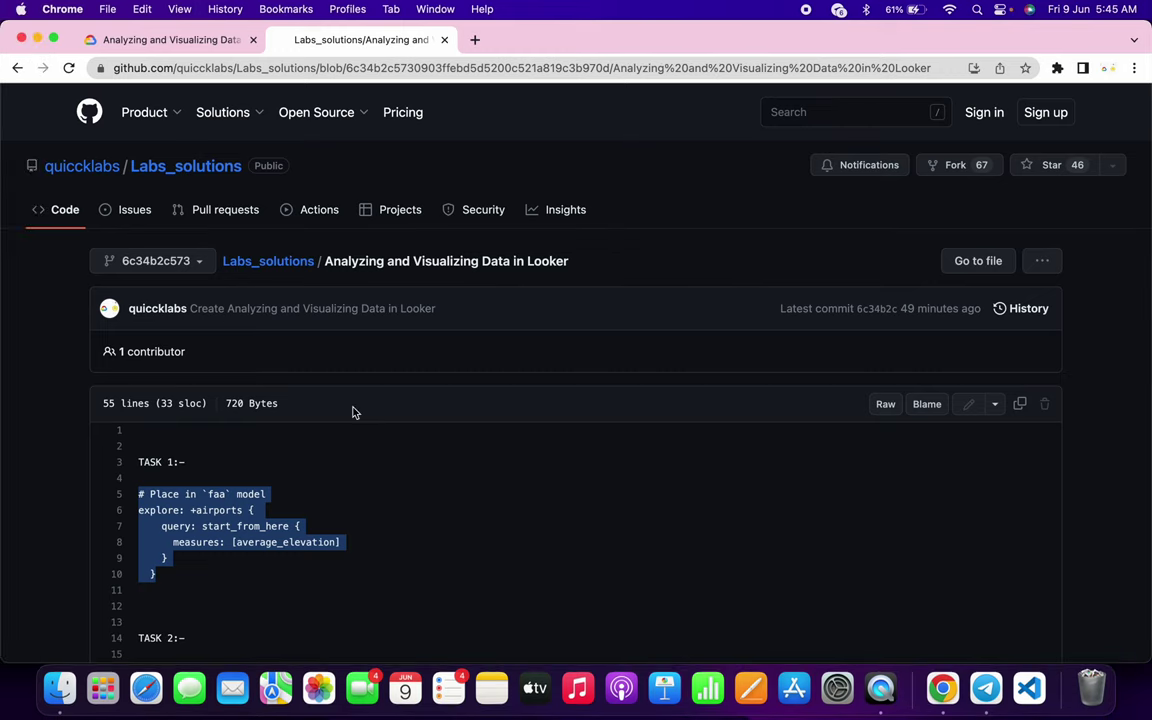
{"action": "scroll", "coordinate": [352, 412], "scroll_direction": "down", "scroll_amount": 2}
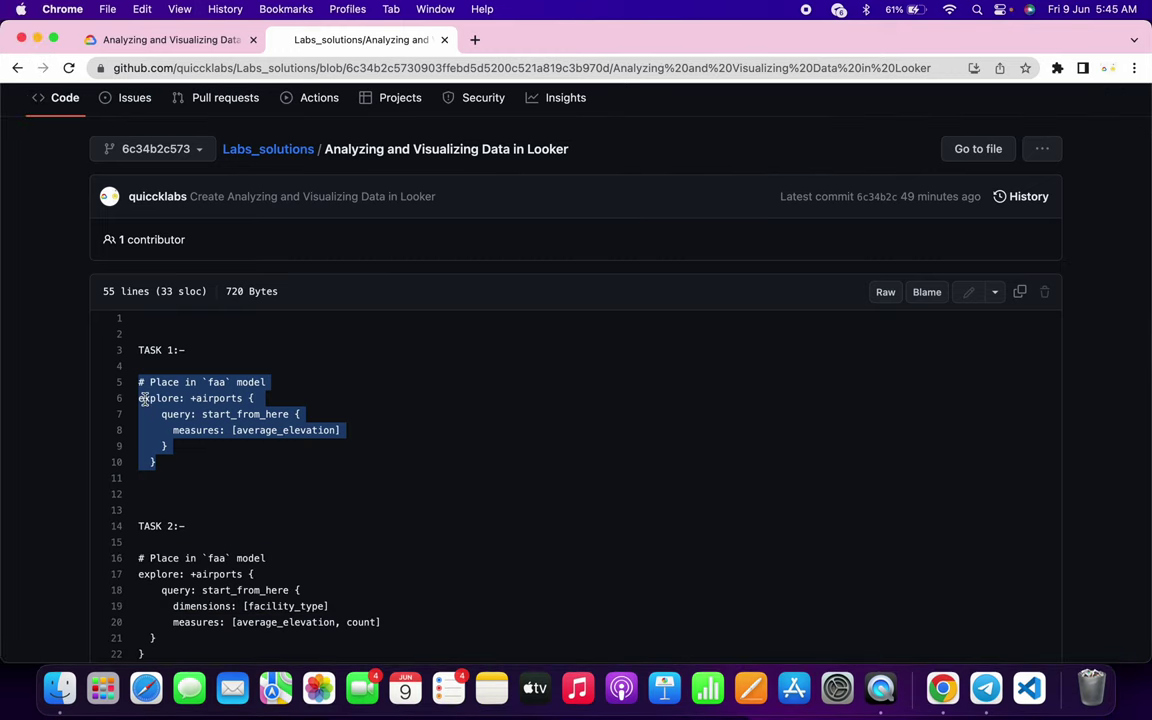
{"action": "key", "text": "ctrl+Right"}
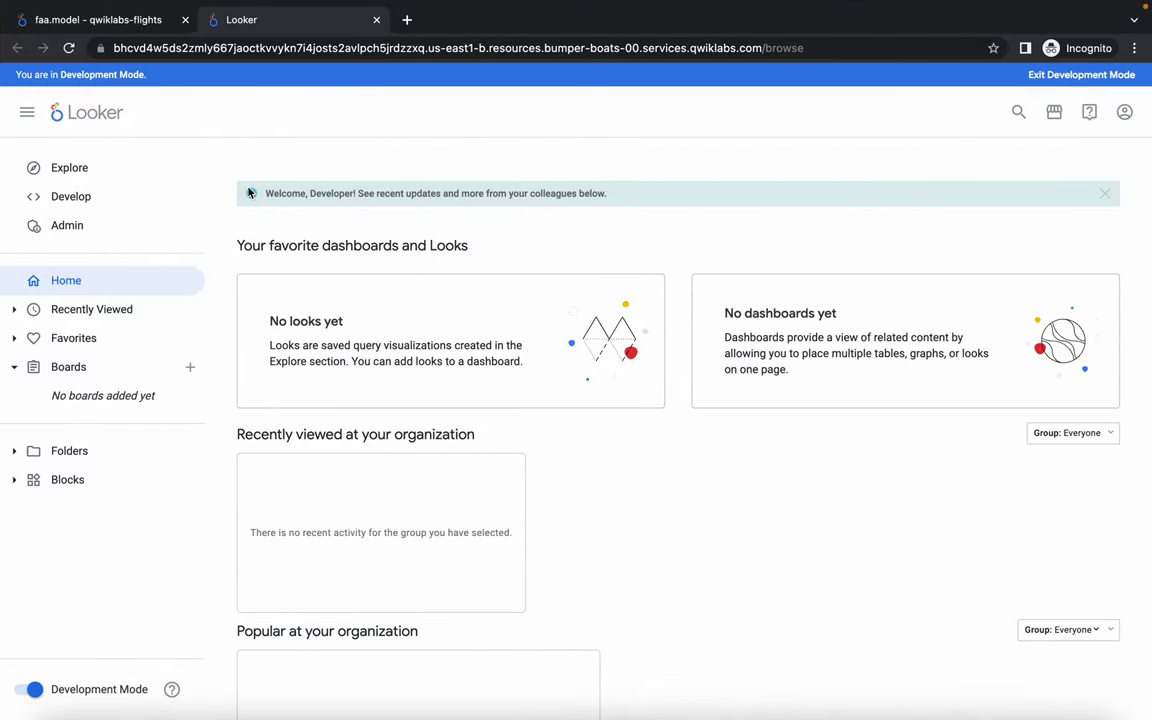
Step: Open the FAA Airports Explore and review the Task 1 lab instructions
{"action": "left_click", "coordinate": [83, 171]}
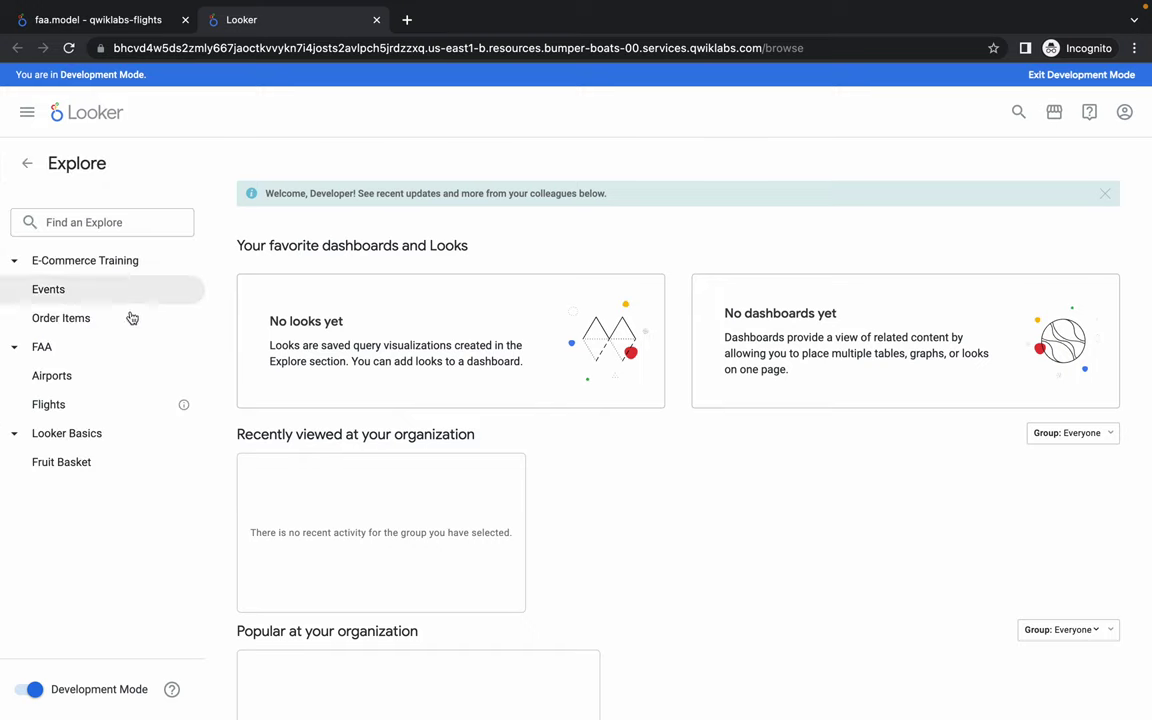
{"action": "left_click", "coordinate": [64, 380]}
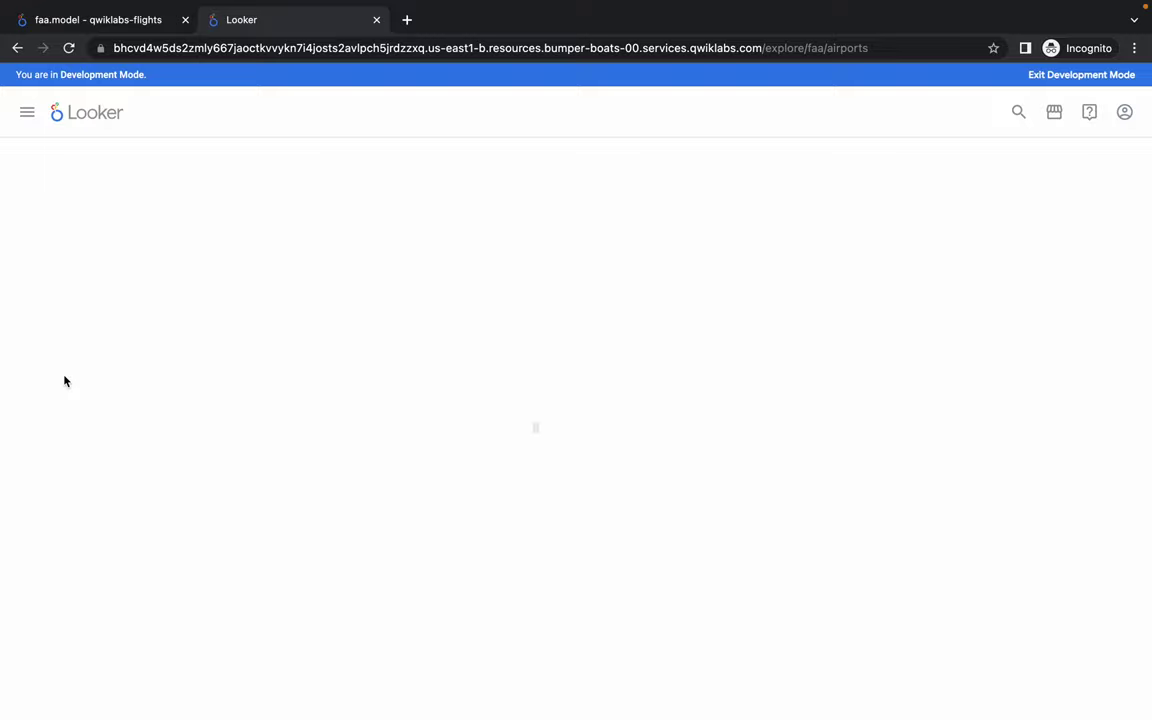
{"action": "key", "text": "ctrl+Left"}
{"action": "left_click", "coordinate": [182, 45]}
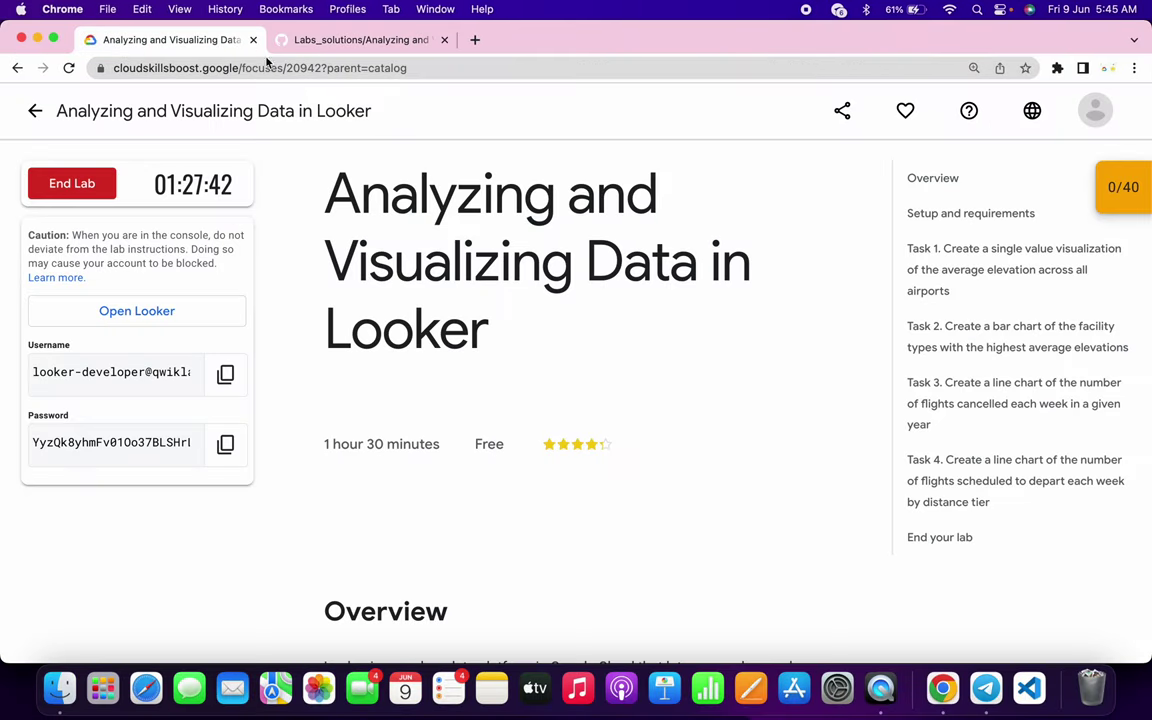
{"action": "left_click", "coordinate": [944, 266]}
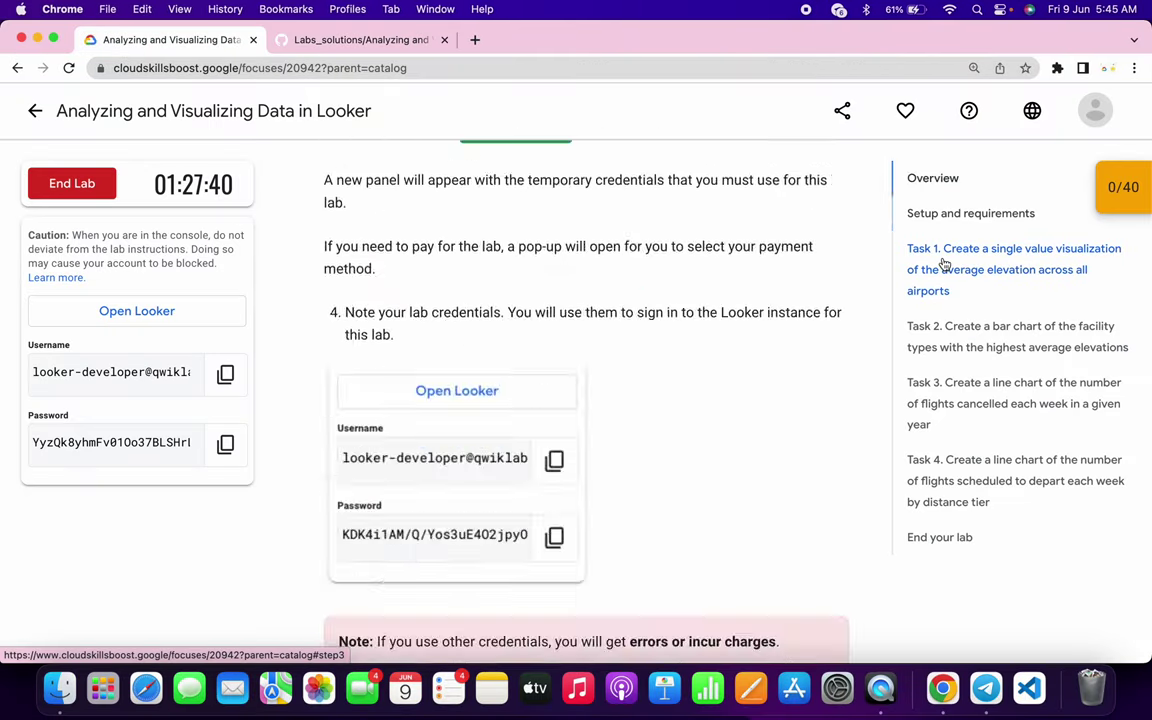
{"action": "scroll", "coordinate": [615, 458], "scroll_direction": "down", "scroll_amount": 10}
{"action": "scroll", "coordinate": [613, 460], "scroll_direction": "down", "scroll_amount": 10}
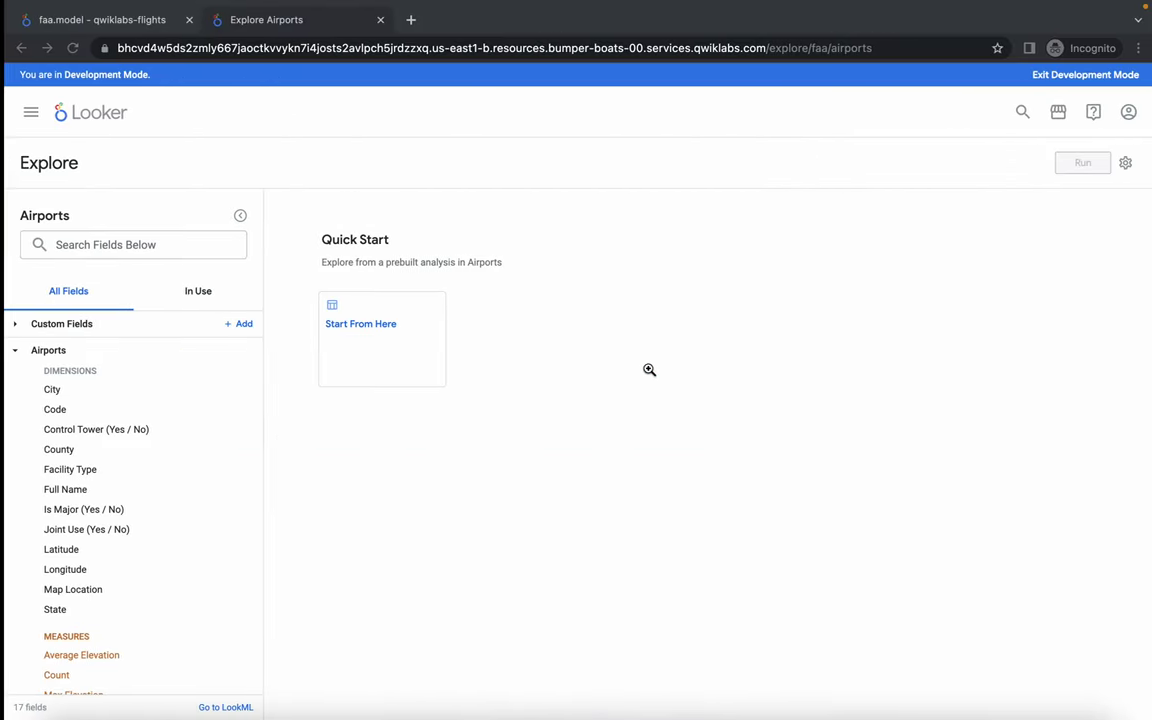
Step: Run the Start From Here analysis and select the 0.00 value format in the lab instructions
{"action": "left_click", "coordinate": [368, 333]}
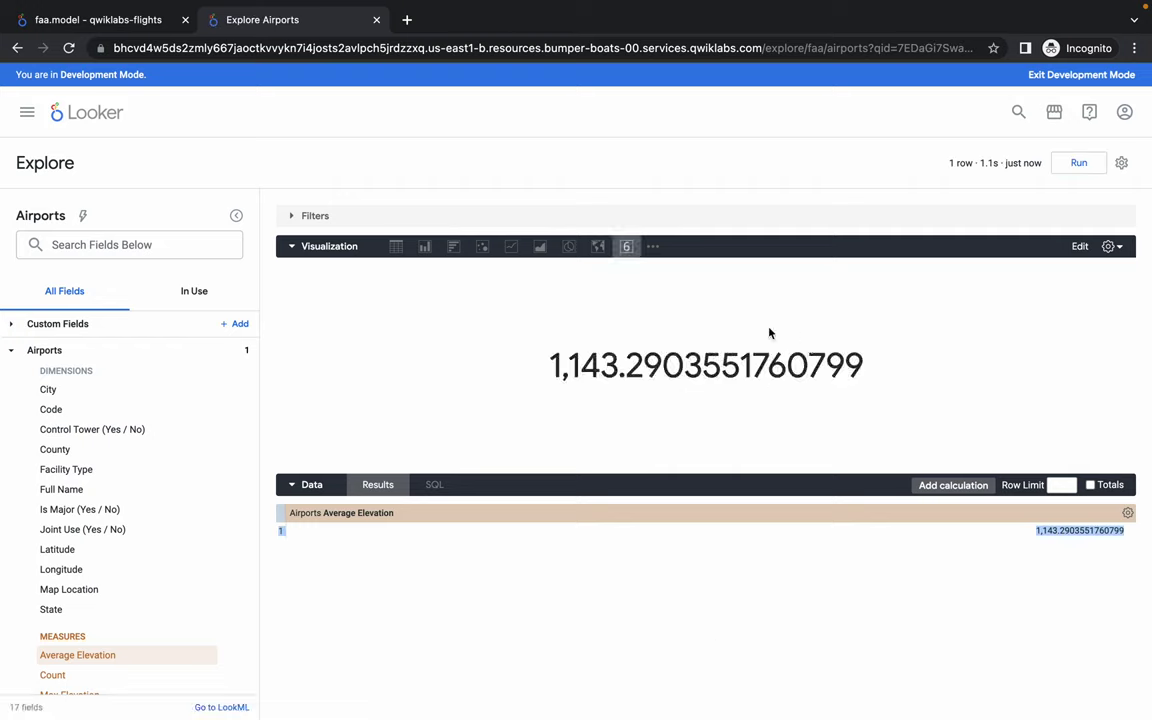
{"action": "key", "text": "ctrl+Left"}
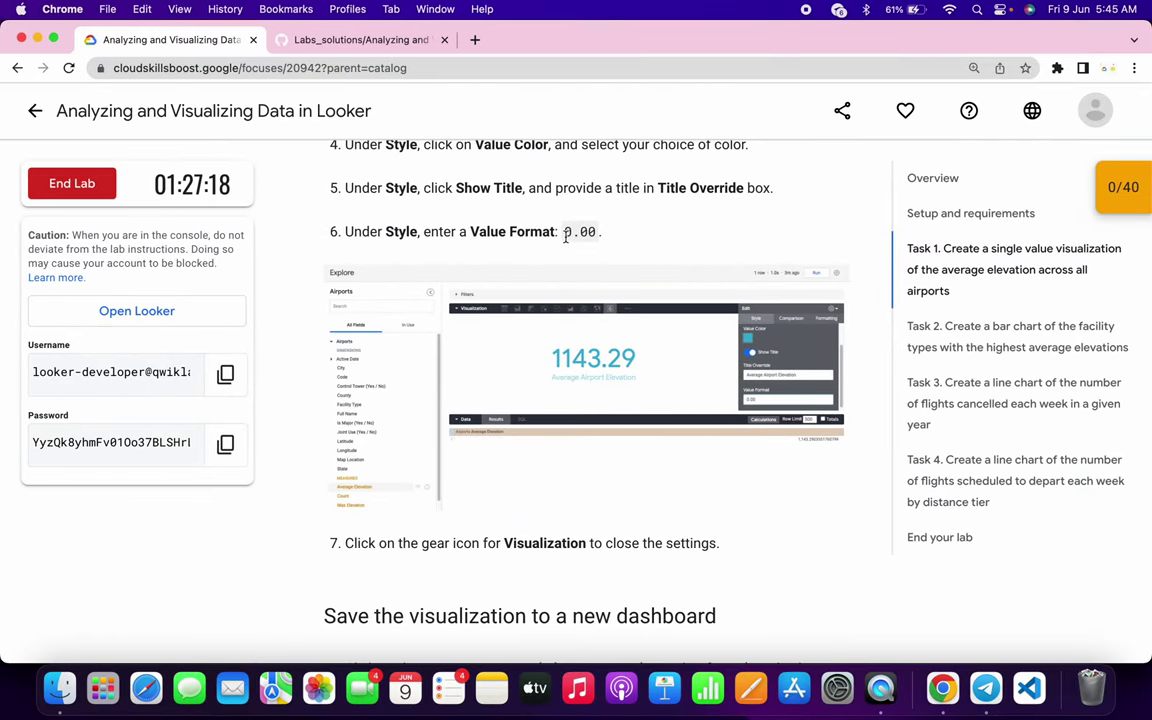
{"action": "left_click_drag", "start_coordinate": [565, 233], "coordinate": [598, 232]}
{"action": "key", "text": "ctrl+Right"}
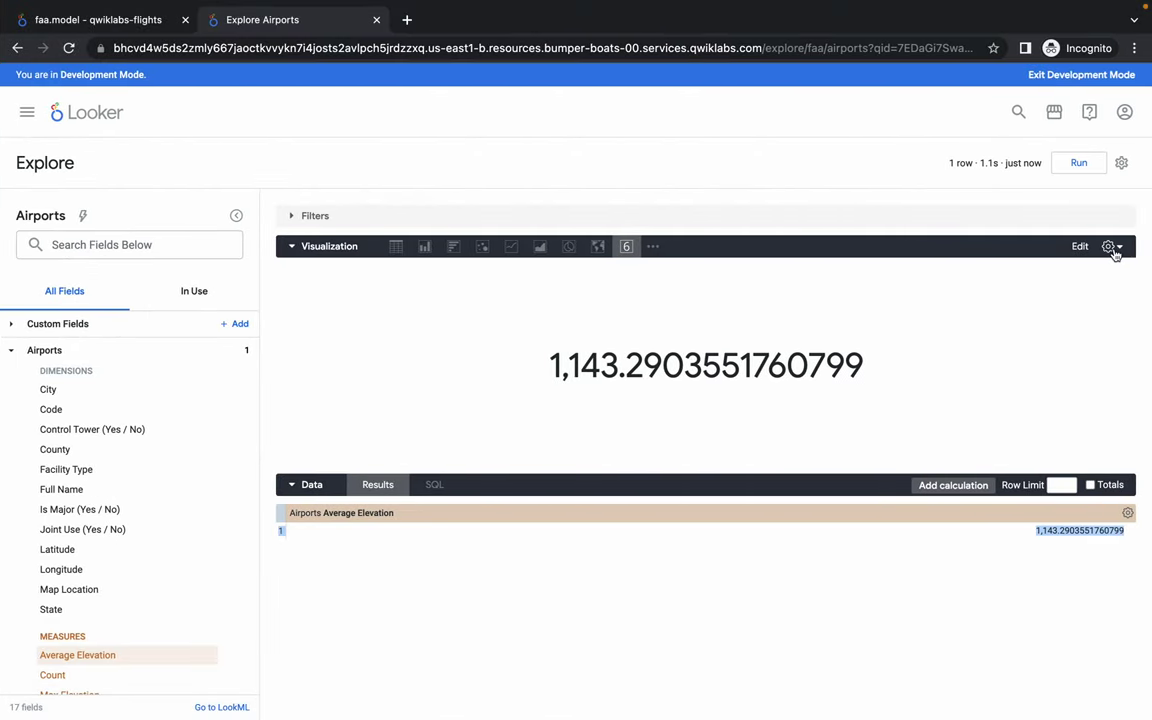
Step: Set the single value's Value Format to 0.00 so Average Elevation reads 1143.29
{"action": "left_click", "coordinate": [1112, 247]}
{"action": "scroll", "coordinate": [1007, 357], "scroll_direction": "down", "scroll_amount": 1}
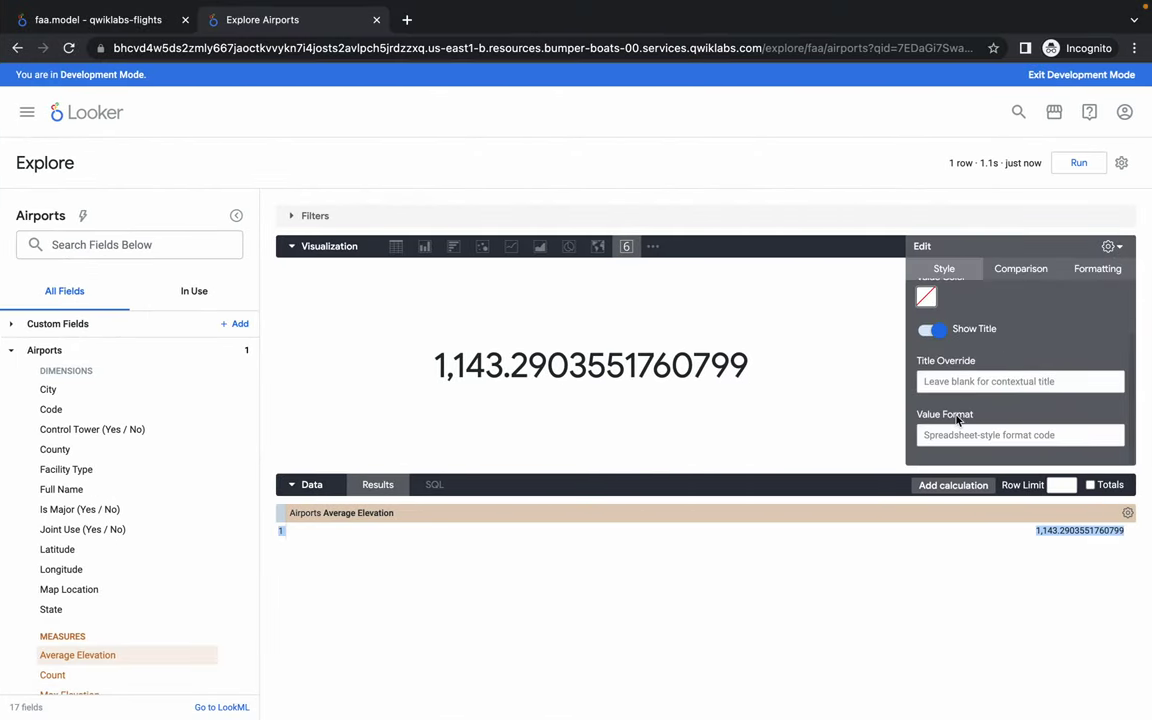
{"action": "left_click", "coordinate": [925, 435]}
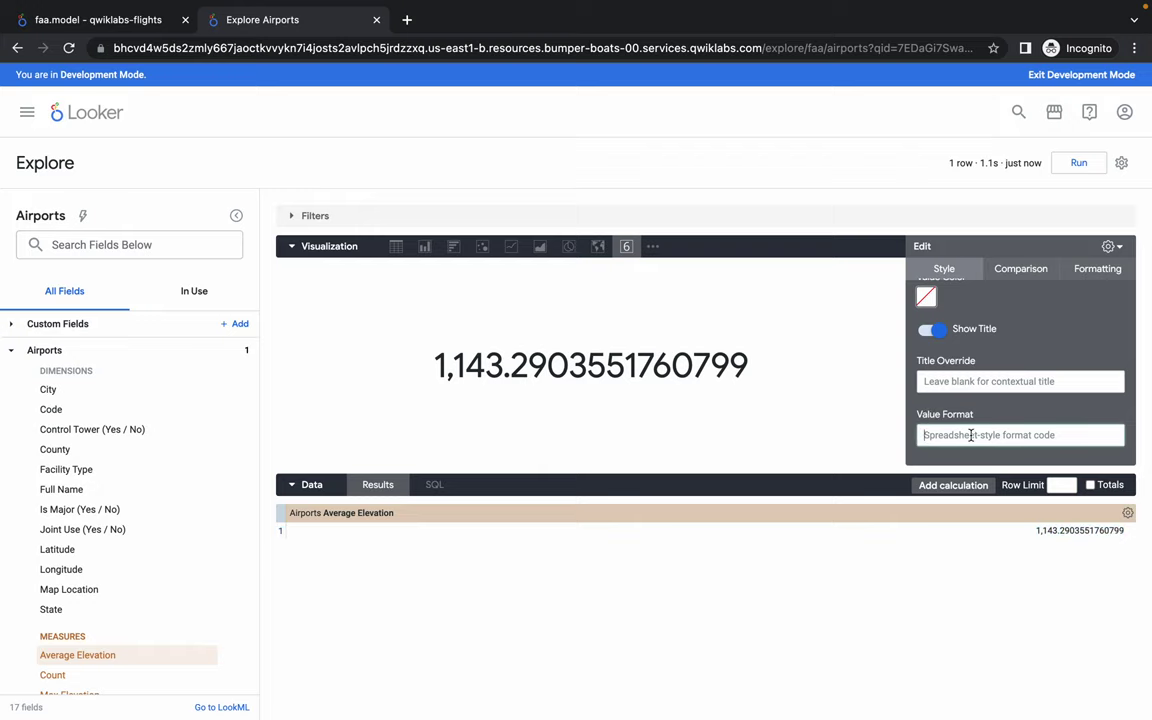
{"action": "type", "text": "0.00"}
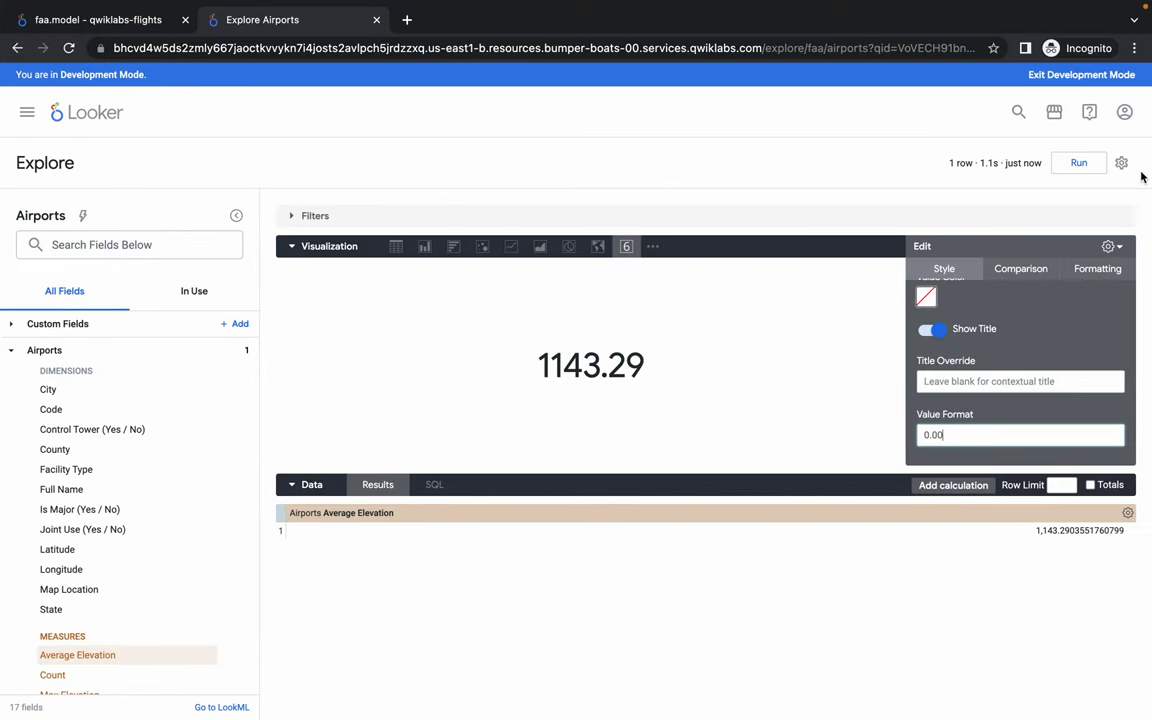
{"action": "left_click", "coordinate": [1122, 163]}
{"action": "mouse_move", "coordinate": [1005, 207]}
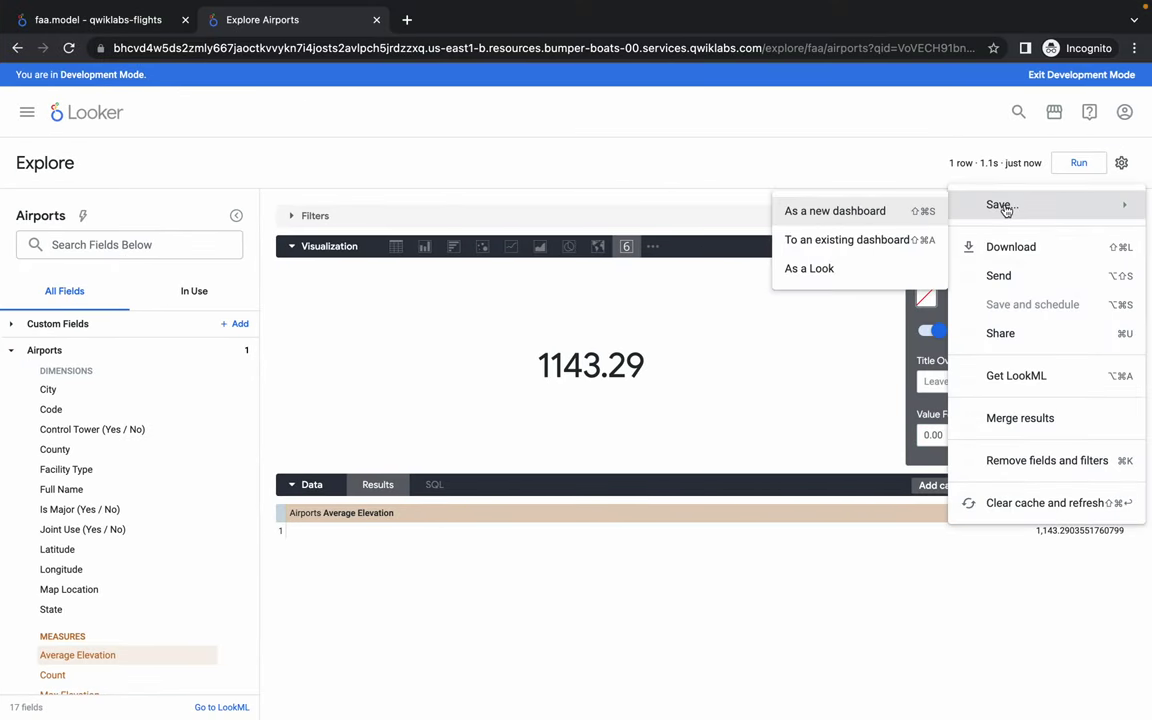
Step: Start saving the tile to a dashboard and title it Average Elevation
{"action": "left_click", "coordinate": [838, 246]}
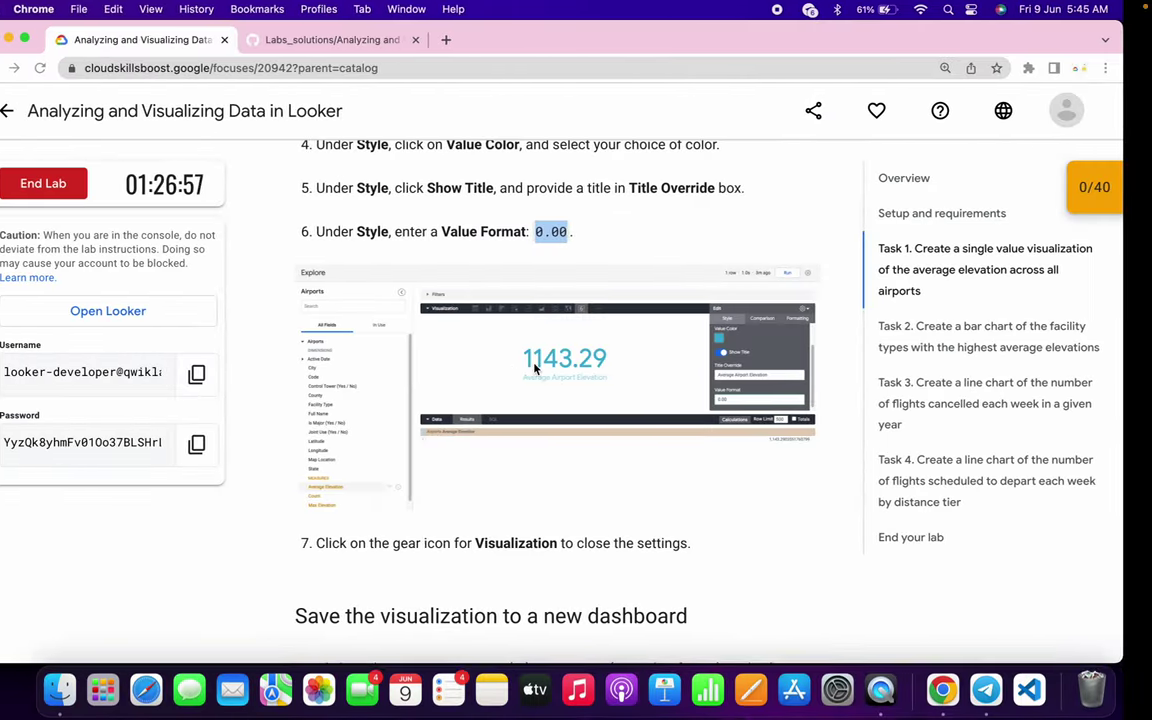
{"action": "scroll", "coordinate": [535, 365], "scroll_direction": "down", "scroll_amount": 3}
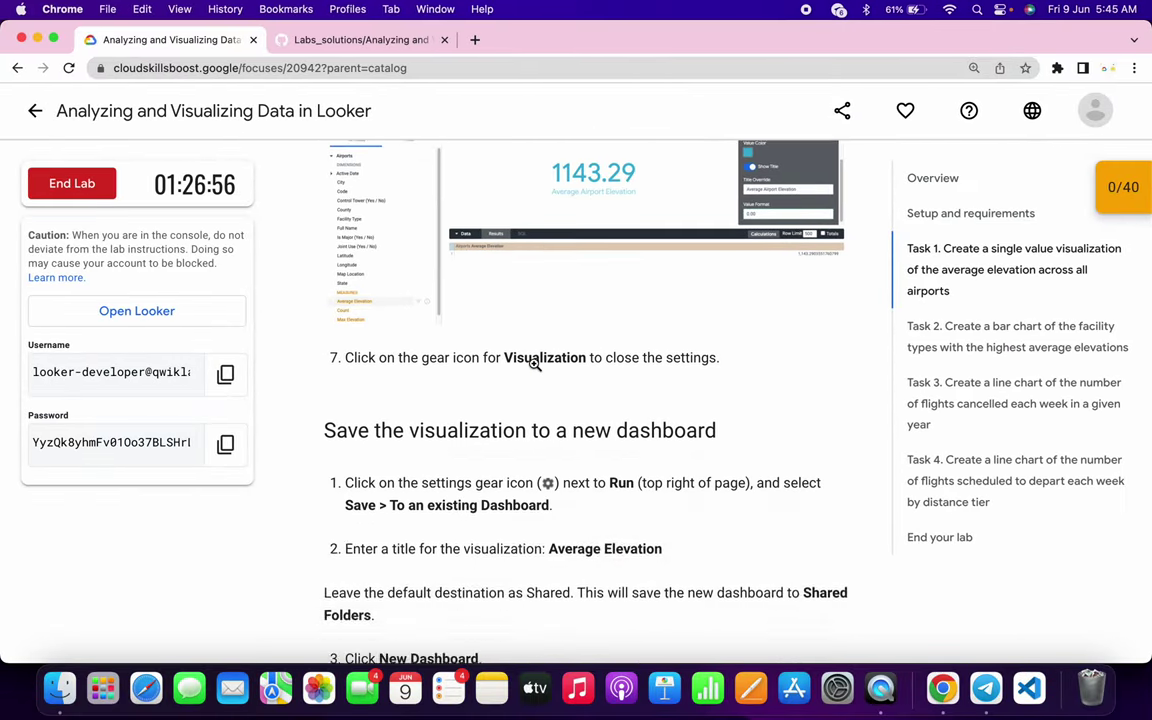
{"action": "scroll", "coordinate": [535, 365], "scroll_direction": "down", "scroll_amount": 5}
{"action": "left_click_drag", "start_coordinate": [549, 197], "coordinate": [674, 200]}
{"action": "key", "text": "super+c"}
{"action": "key", "text": "ctrl+Right"}
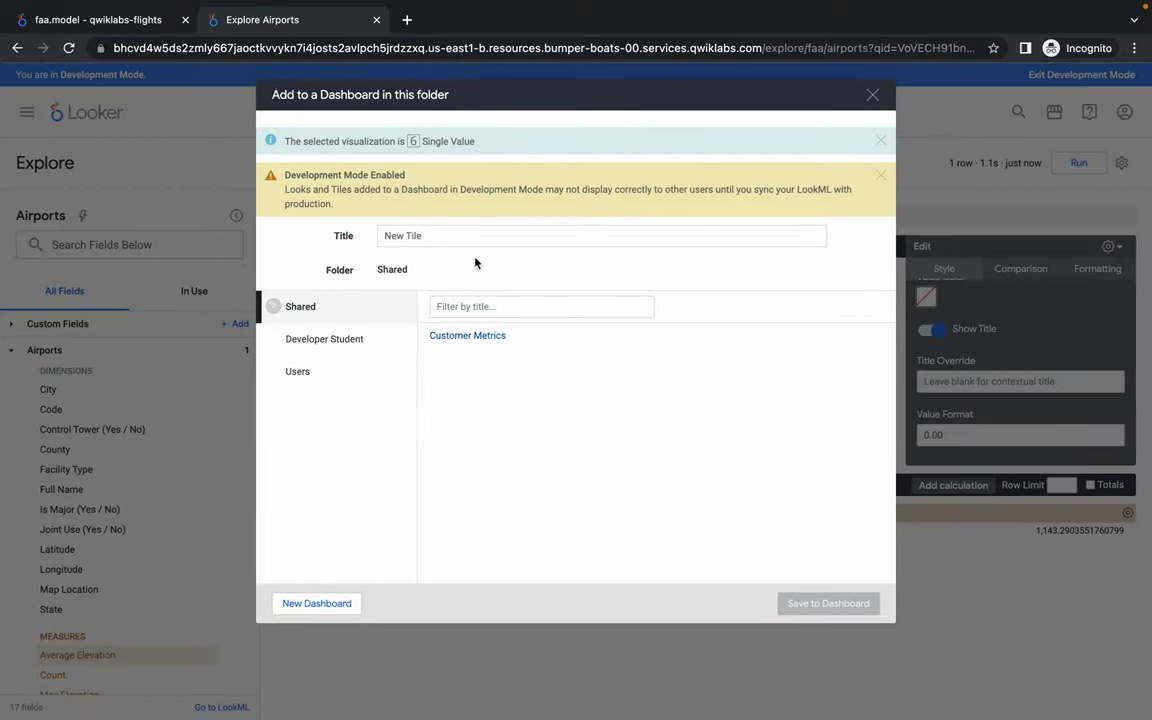
{"action": "triple_click", "coordinate": [445, 235]}
{"action": "key", "text": "super+v"}
Step: Create a new dashboard named Airports and save the tile to it
{"action": "key", "text": "ctrl+Left"}
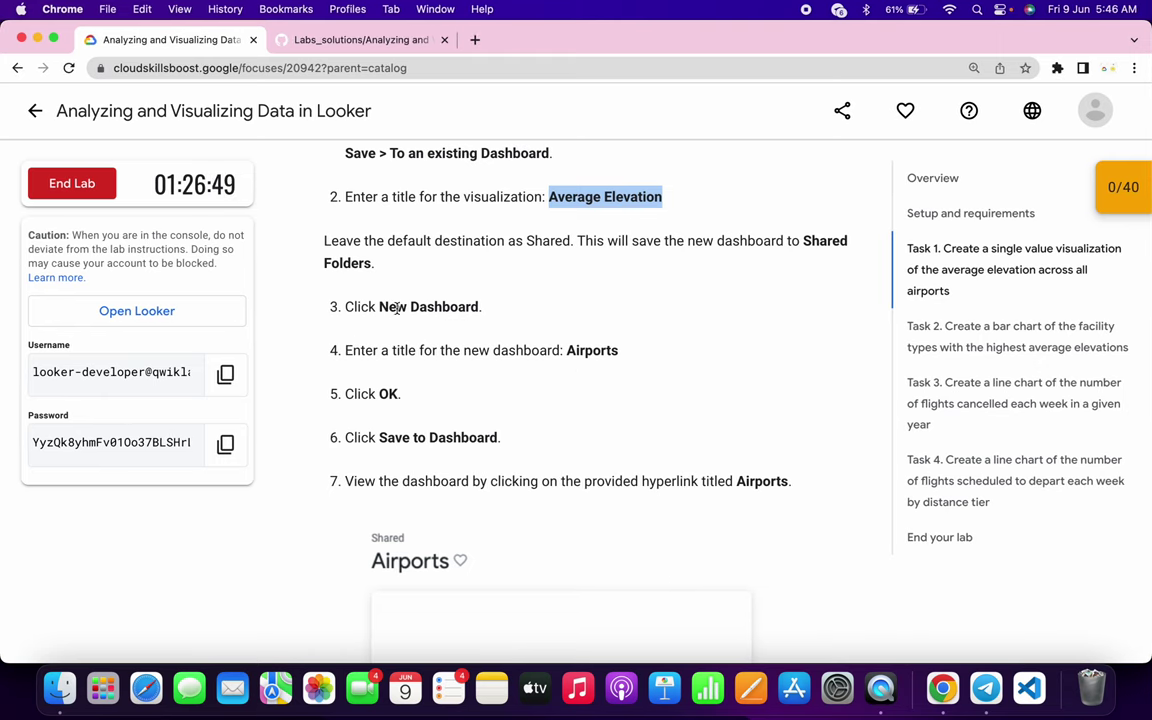
{"action": "double_click", "coordinate": [583, 352]}
{"action": "key", "text": "super+c"}
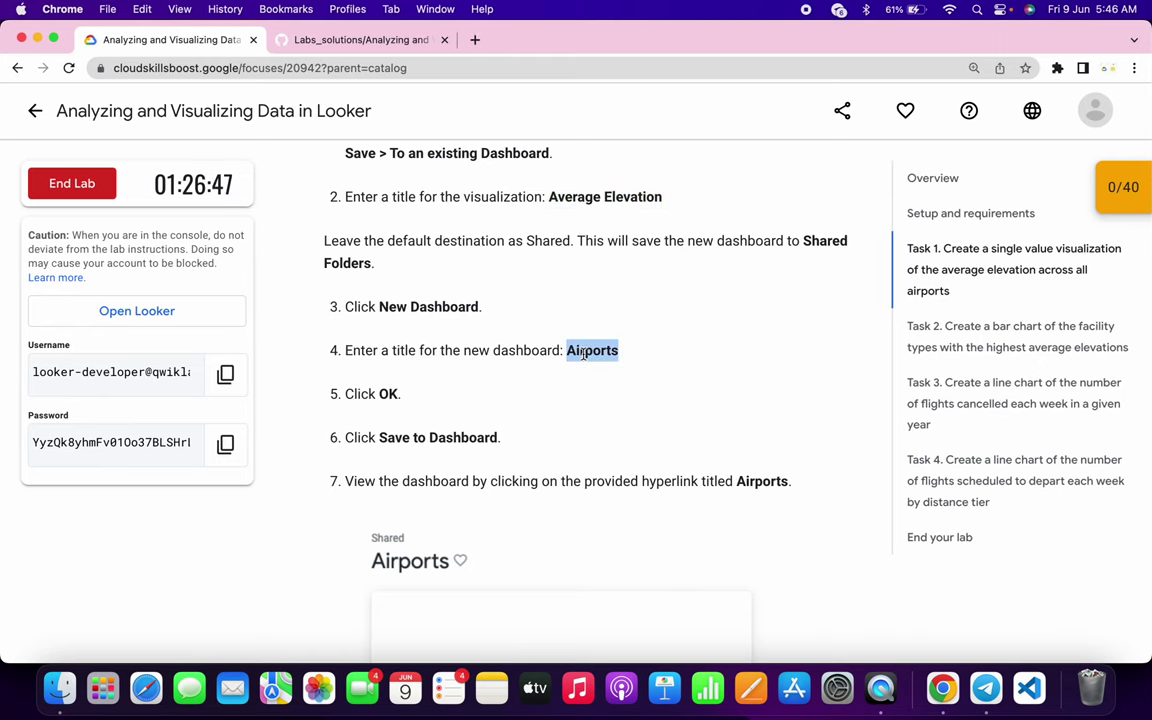
{"action": "key", "text": "ctrl+Right"}
{"action": "left_click", "coordinate": [314, 605]}
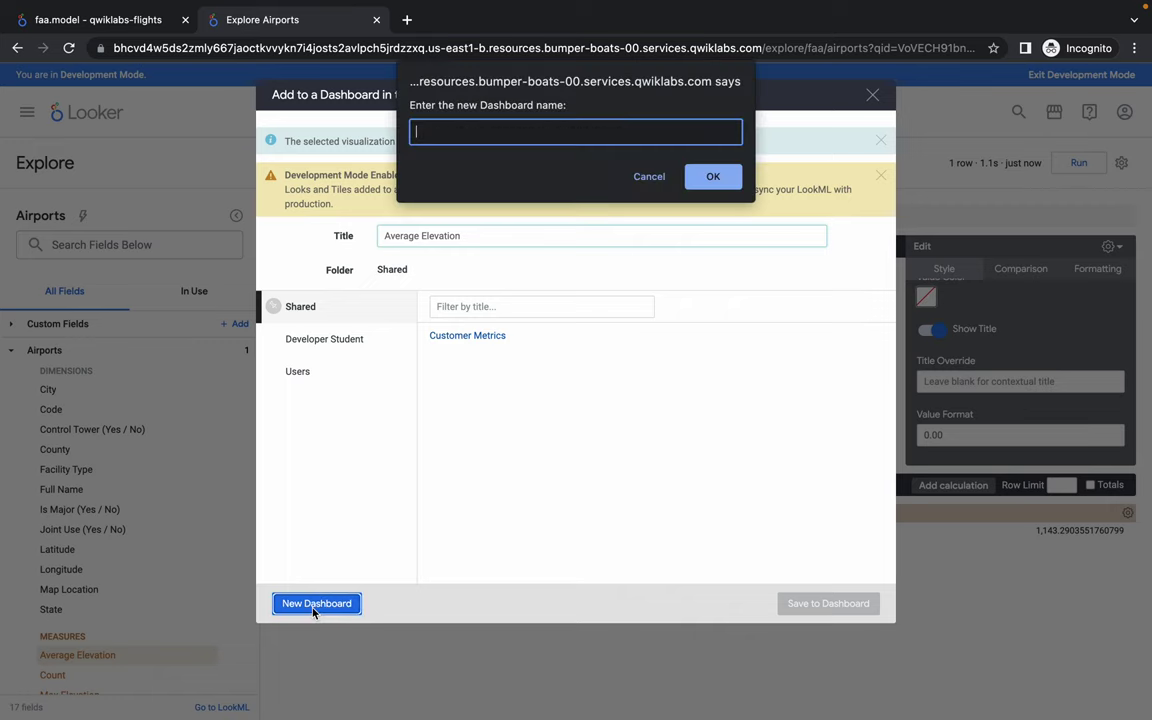
{"action": "key", "text": "super+v"}
{"action": "left_click", "coordinate": [712, 177]}
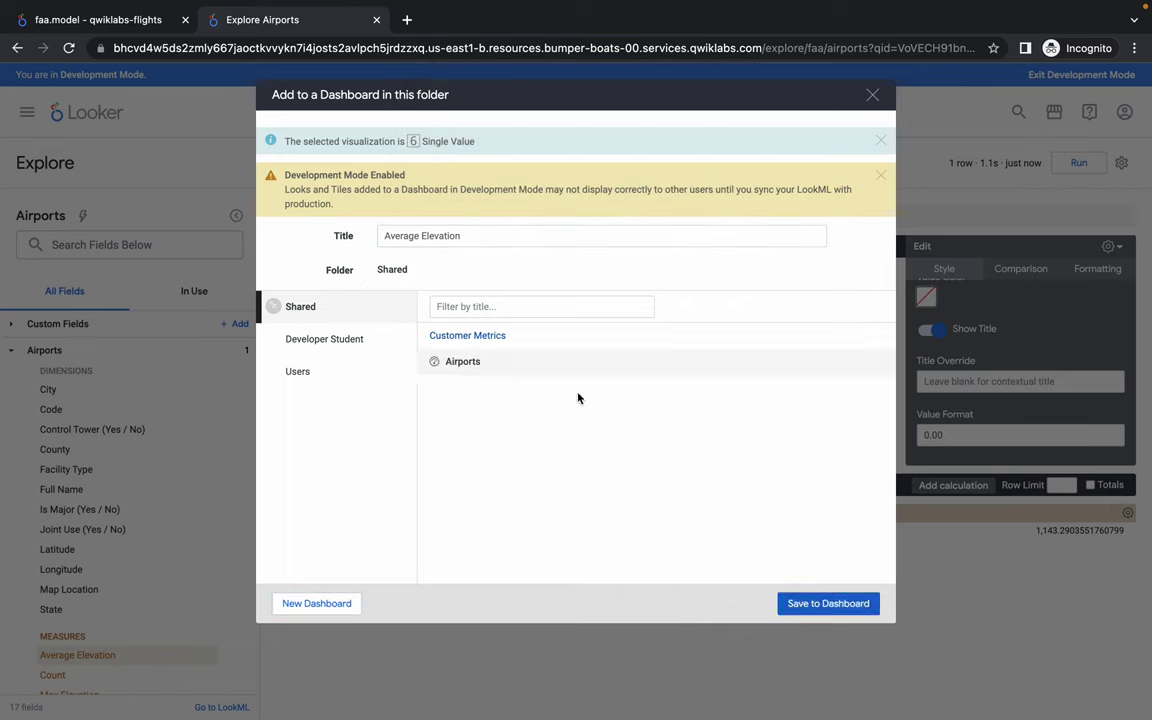
{"action": "left_click", "coordinate": [828, 604]}
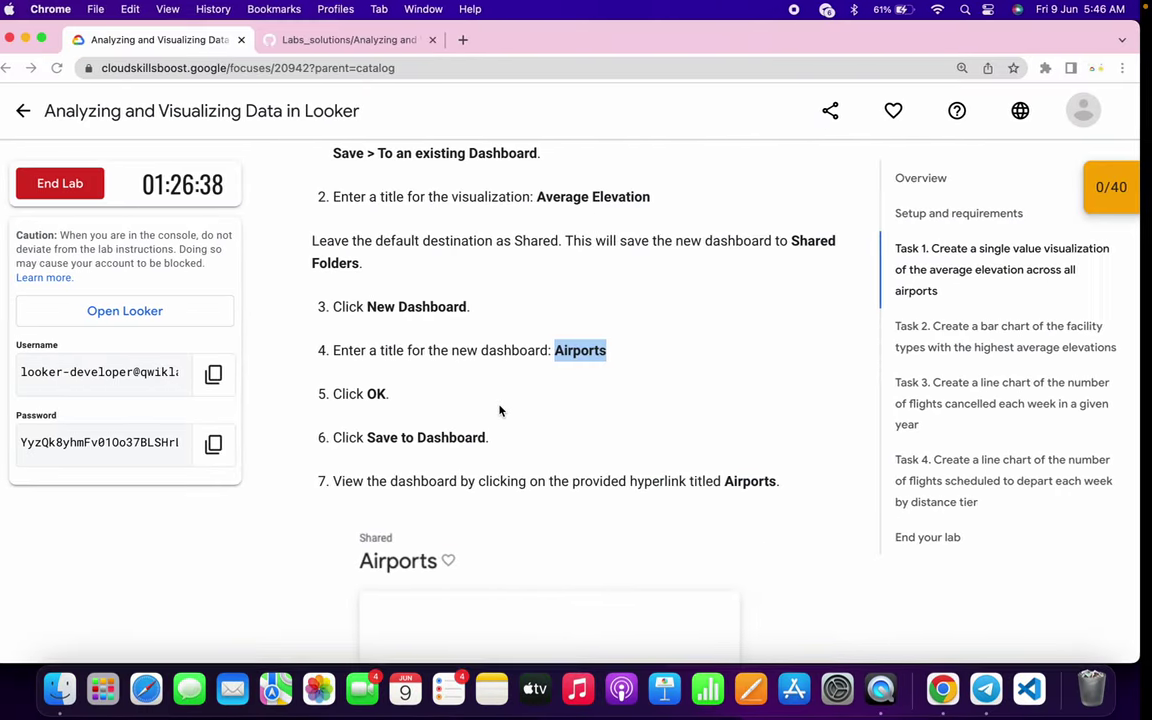
{"action": "scroll", "coordinate": [500, 410], "scroll_direction": "down", "scroll_amount": 5}
Step: Run Check my progress for Task 1 to verify the average elevation single value
{"action": "scroll", "coordinate": [500, 410], "scroll_direction": "down", "scroll_amount": 5}
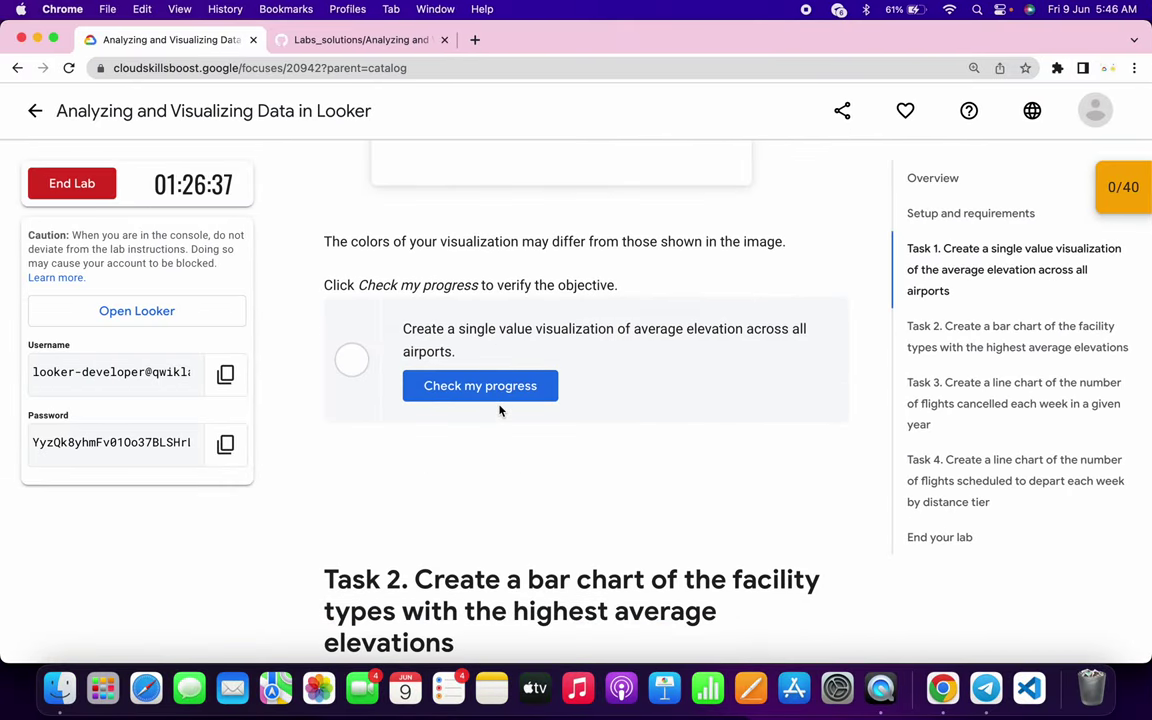
{"action": "left_click", "coordinate": [490, 392]}
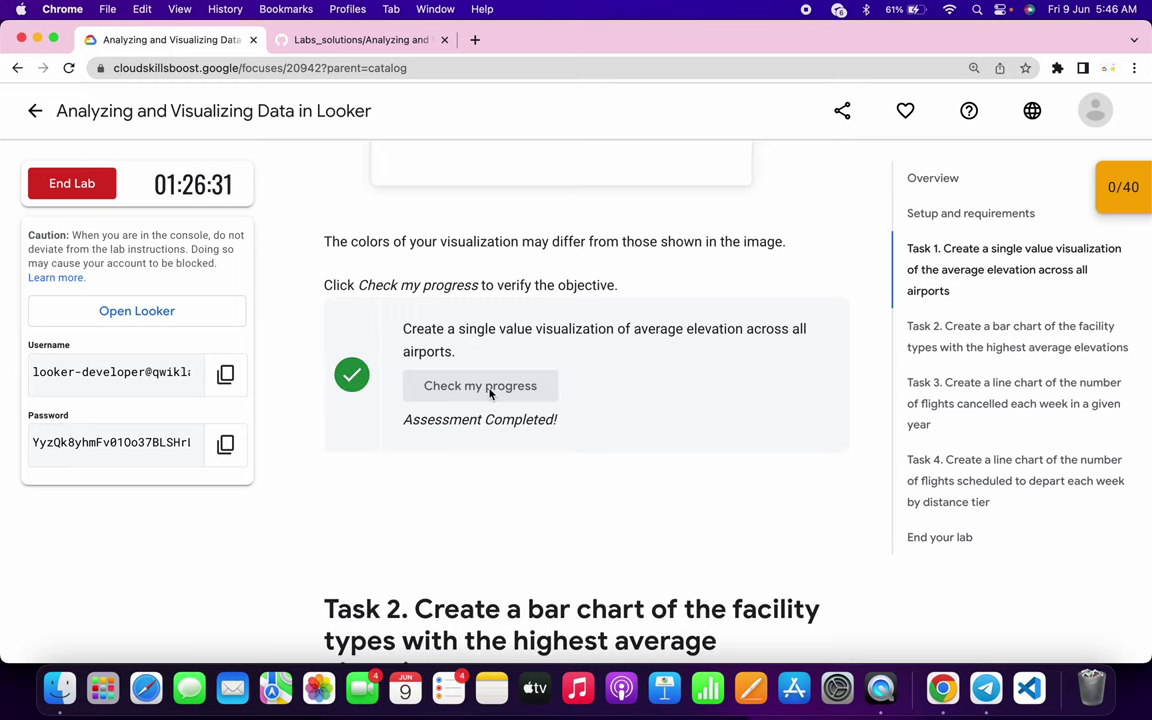
Step: Return to faa.model in Looker and delete the old Task 1 explore block
{"action": "key", "text": "ctrl+Right"}
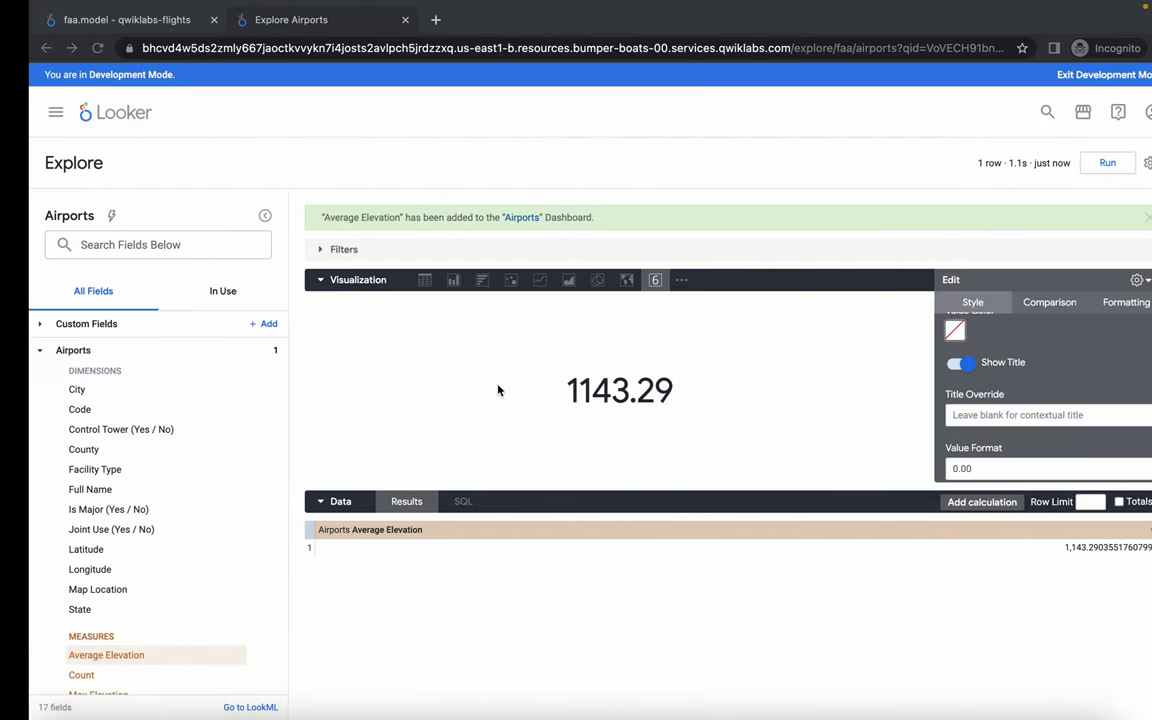
{"action": "left_click", "coordinate": [377, 20]}
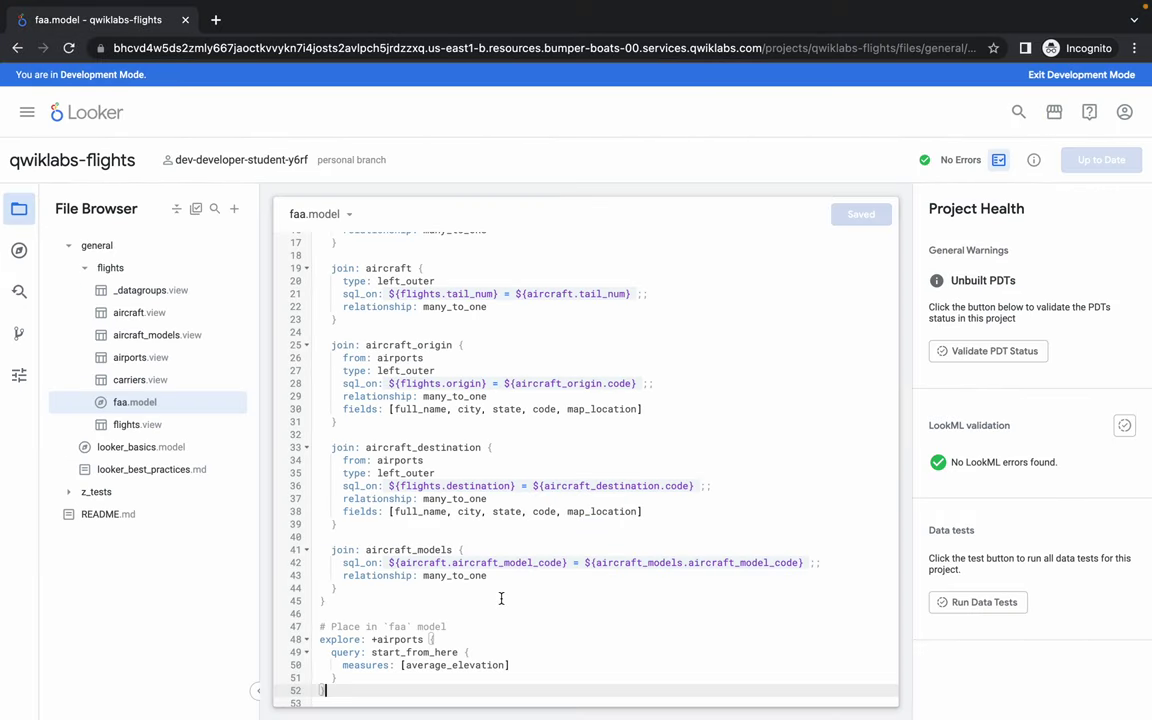
{"action": "scroll", "coordinate": [501, 597], "scroll_direction": "down", "scroll_amount": 2}
{"action": "left_click_drag", "start_coordinate": [334, 638], "coordinate": [319, 548]}
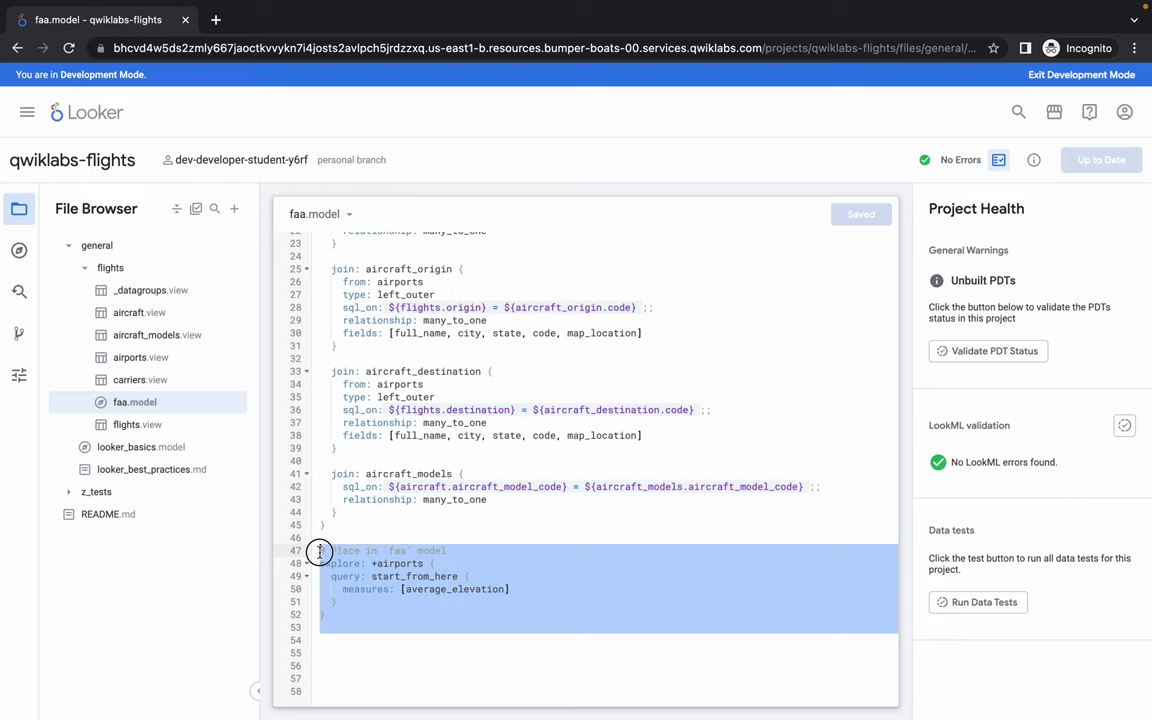
{"action": "key", "text": "BackSpace"}
{"action": "key", "text": "ctrl+Left"}
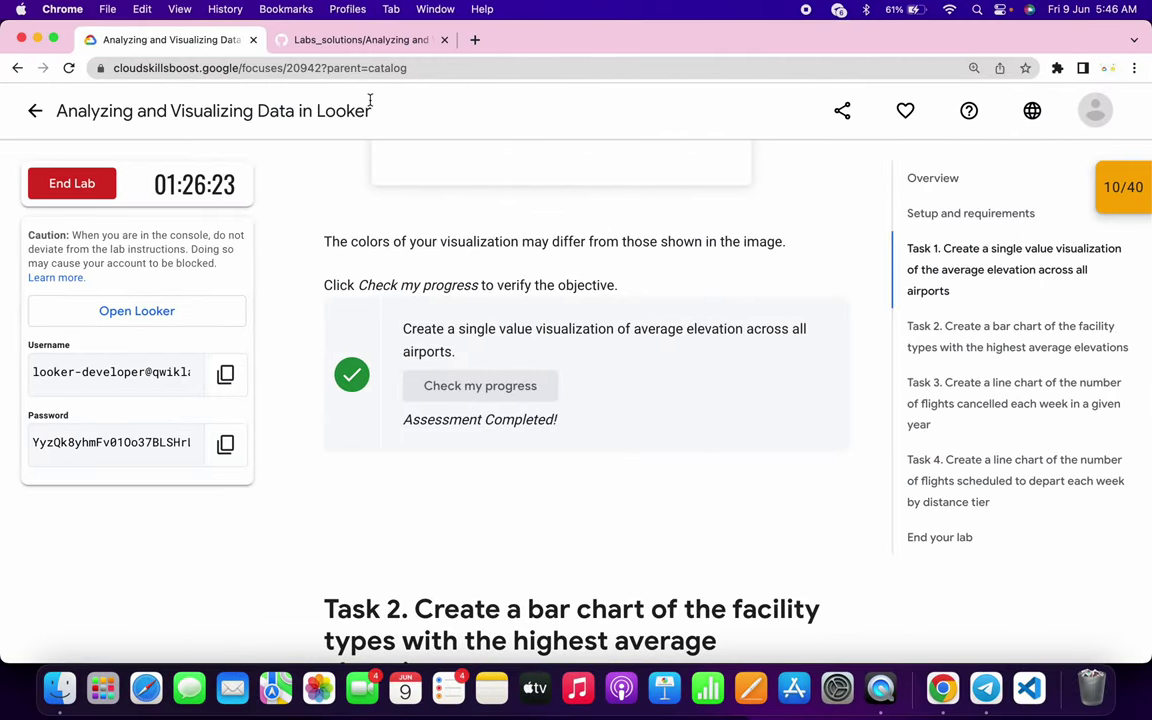
Step: Copy the Task 2 explore code with facility_type, average_elevation and count from GitHub
{"action": "left_click", "coordinate": [340, 40]}
{"action": "scroll", "coordinate": [399, 416], "scroll_direction": "down", "scroll_amount": 4}
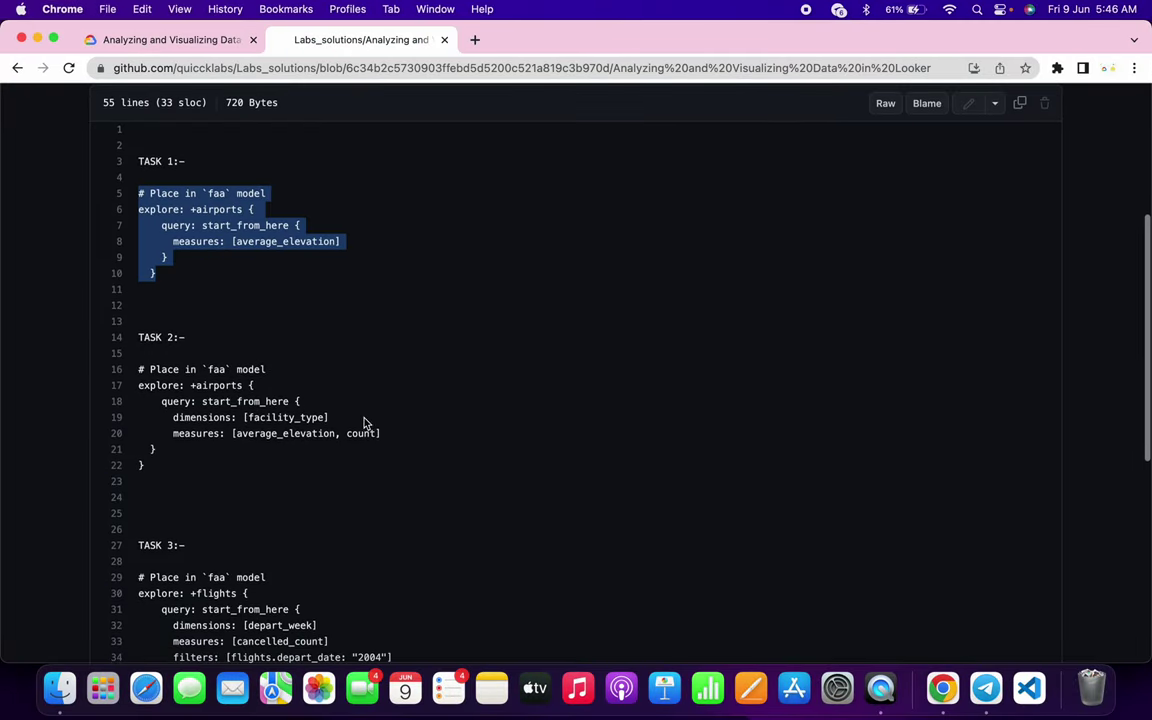
{"action": "left_click_drag", "start_coordinate": [136, 489], "coordinate": [136, 375]}
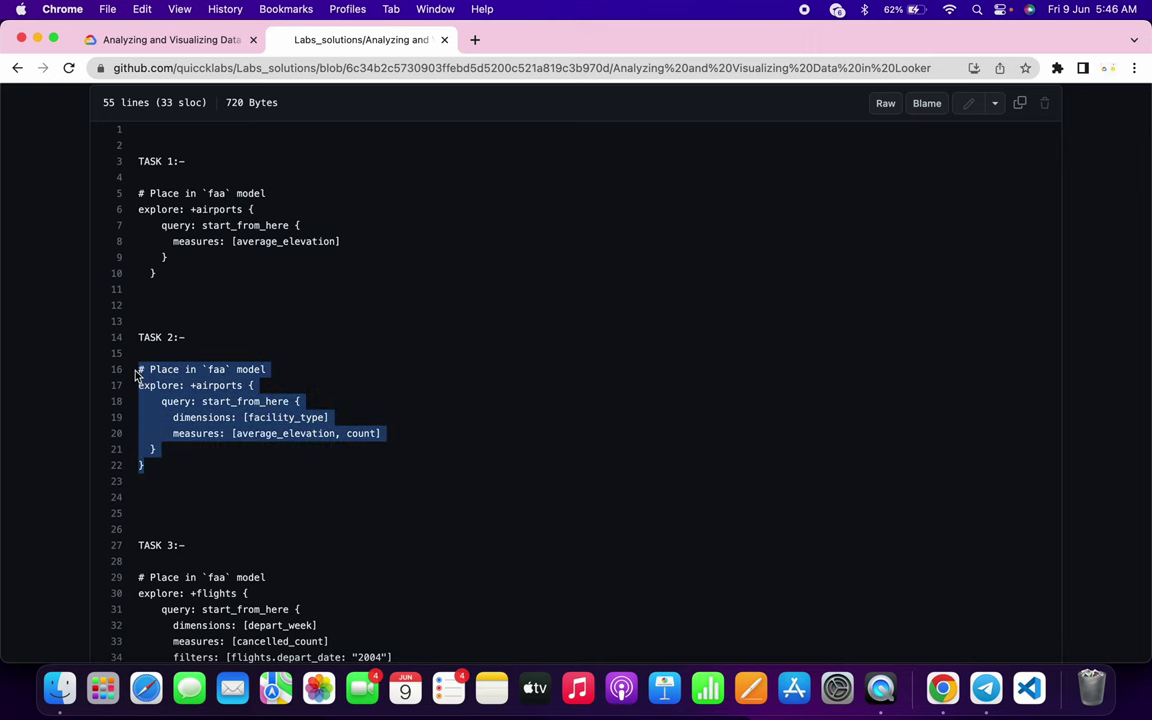
{"action": "key", "text": "super+c"}
{"action": "key", "text": "ctrl+Right"}
Step: Paste the Task 2 block into faa.model, then save, validate, commit as 'task2' and deploy
{"action": "key", "text": "super+v"}
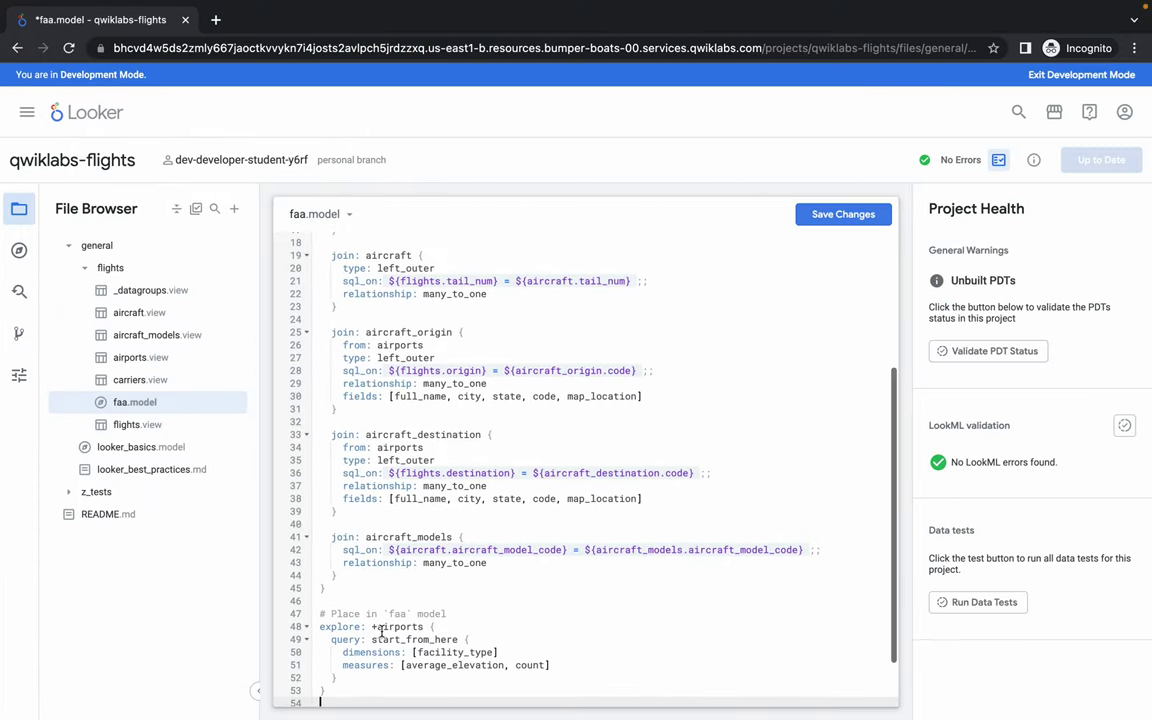
{"action": "left_click", "coordinate": [843, 216]}
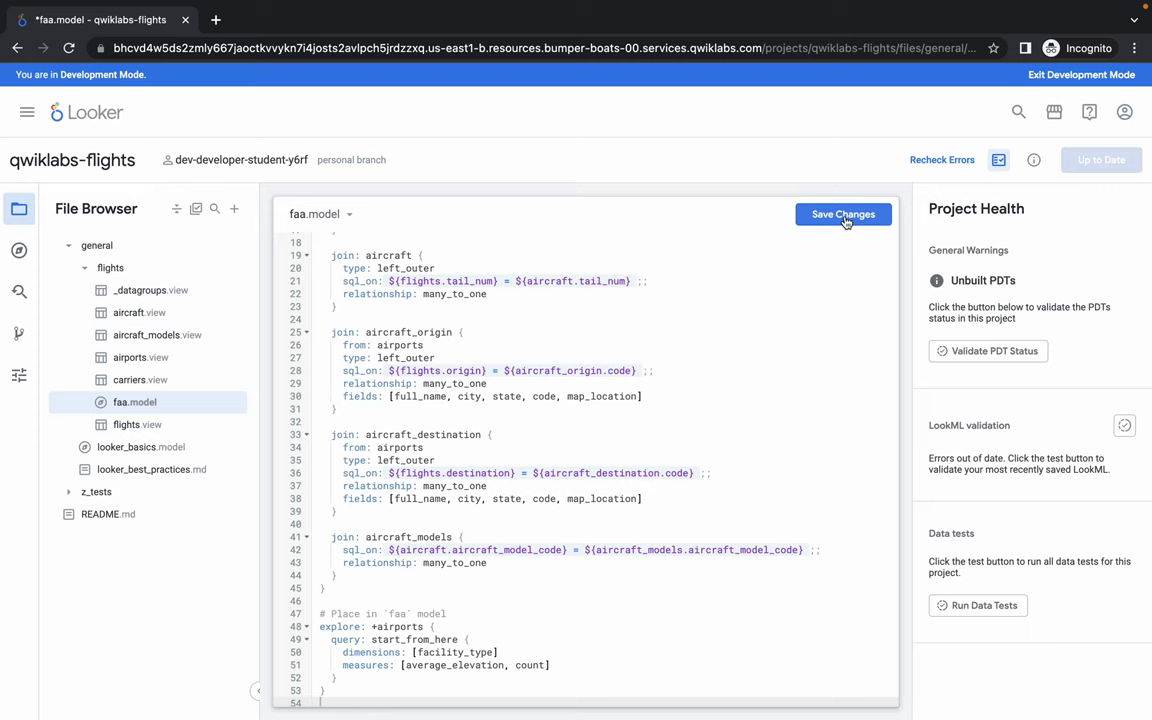
{"action": "left_click", "coordinate": [1083, 160]}
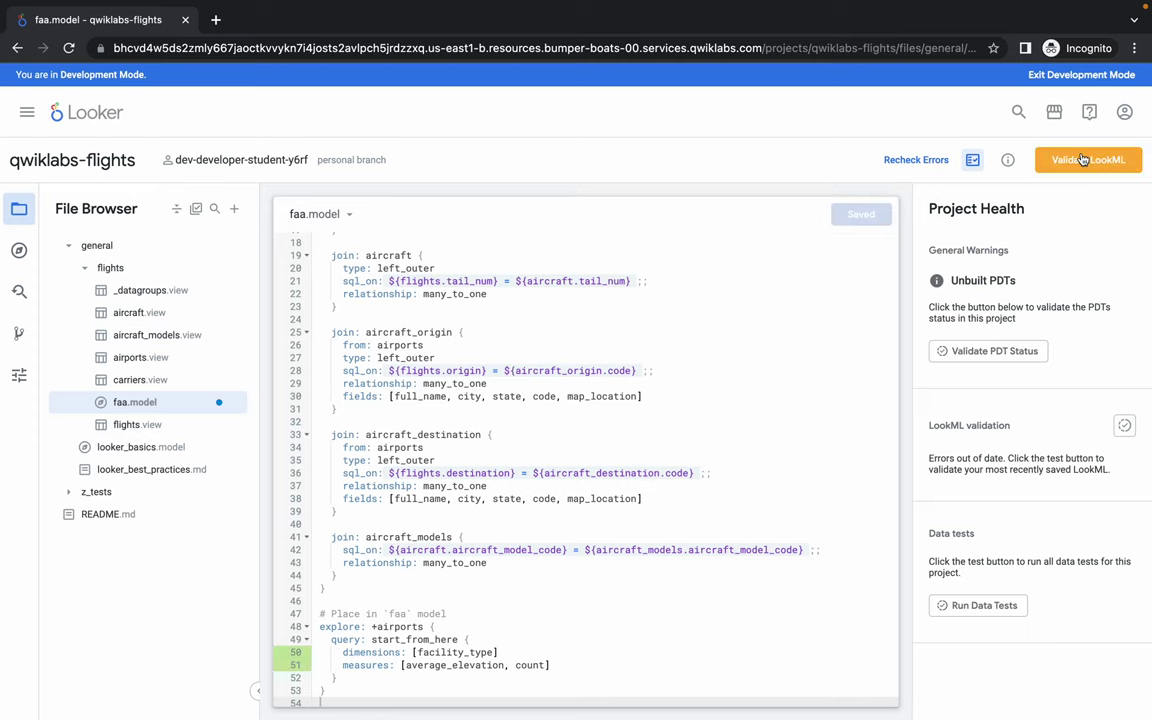
{"action": "left_click", "coordinate": [1083, 160]}
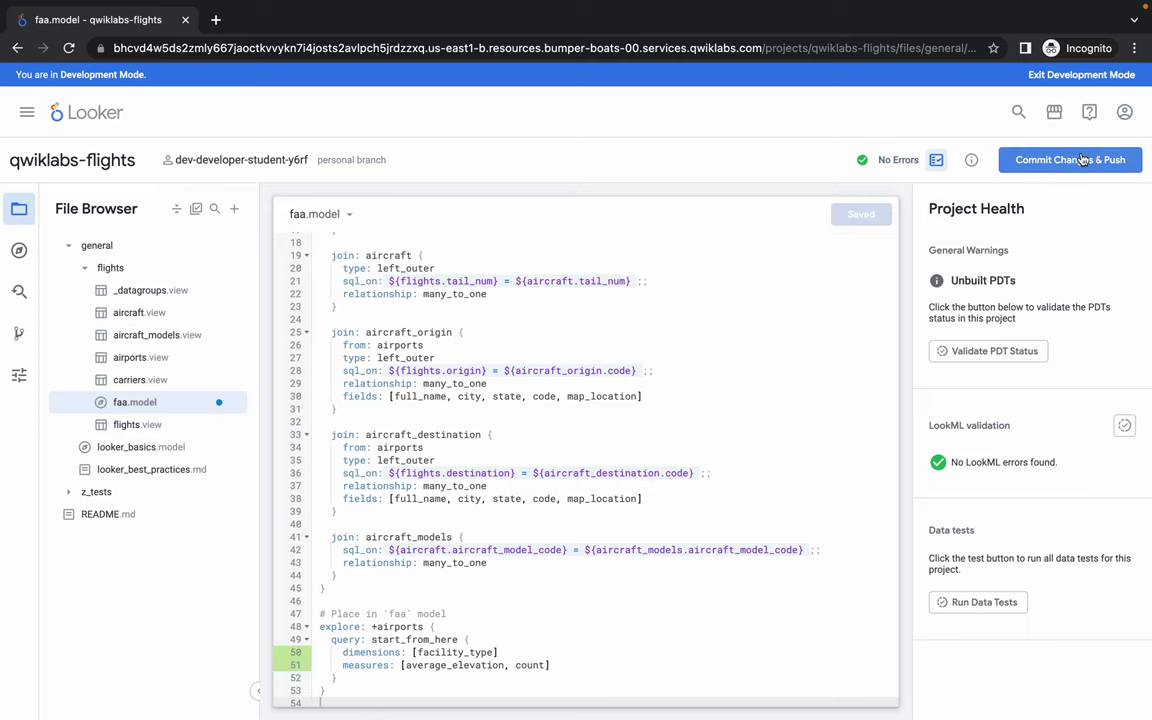
{"action": "left_click", "coordinate": [513, 128]}
{"action": "type", "text": "task2"}
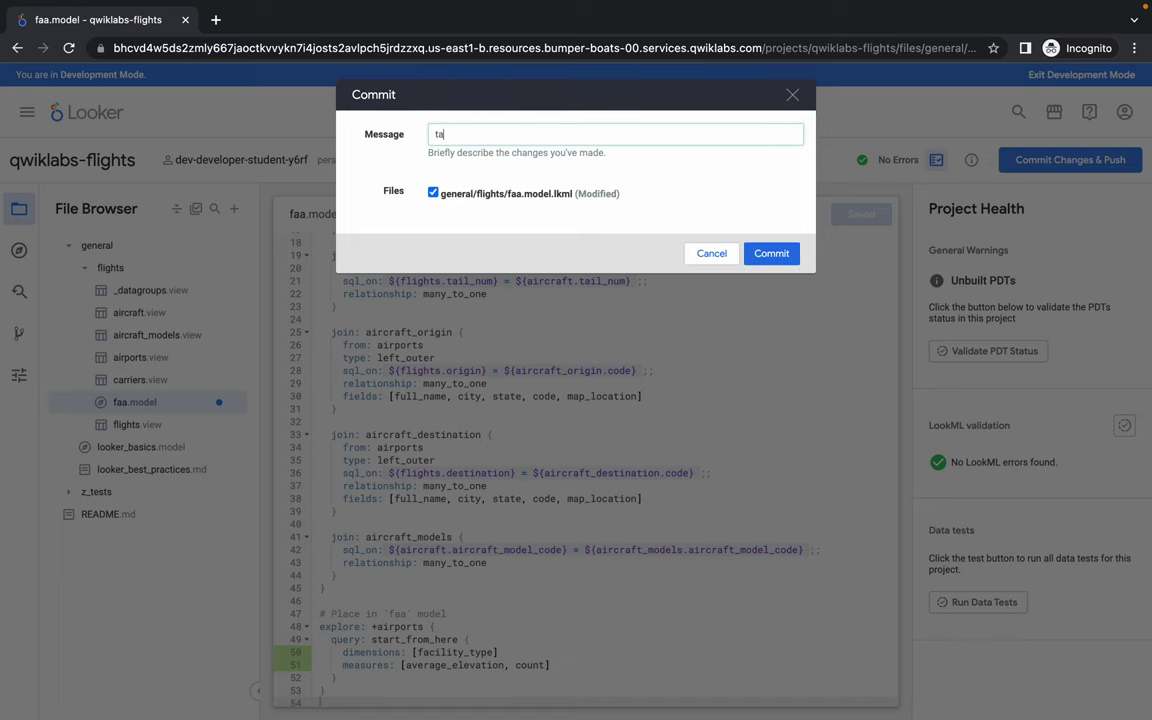
{"action": "left_click", "coordinate": [769, 253]}
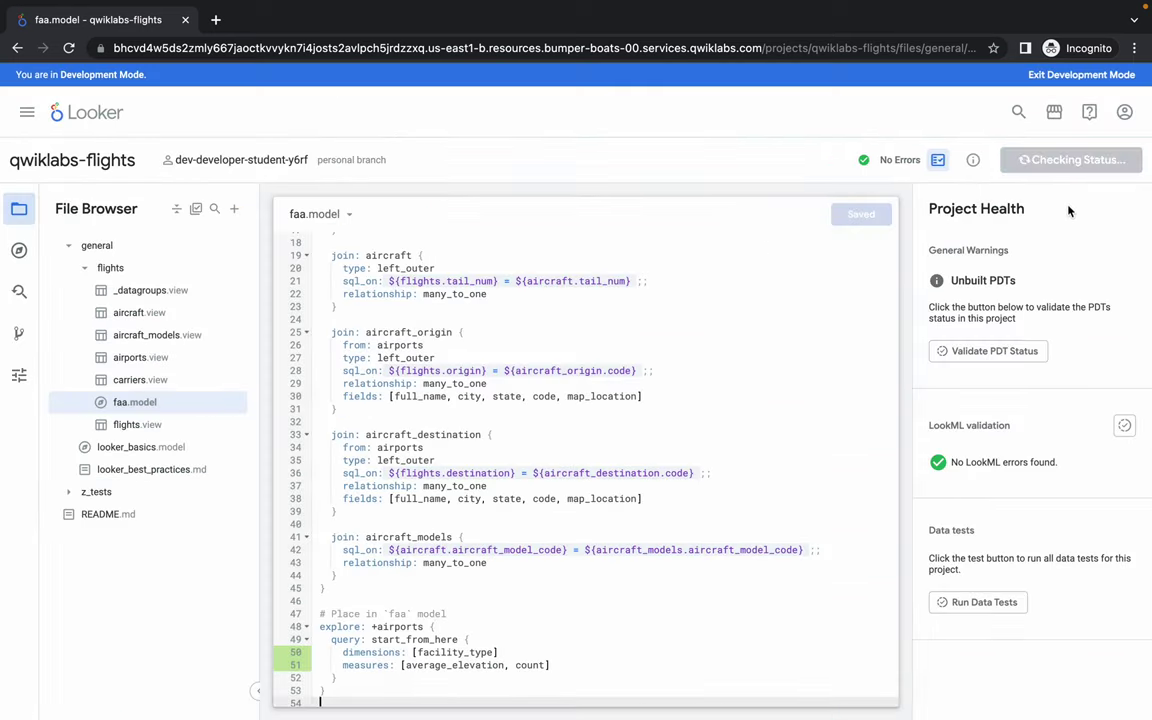
{"action": "left_click", "coordinate": [1071, 163]}
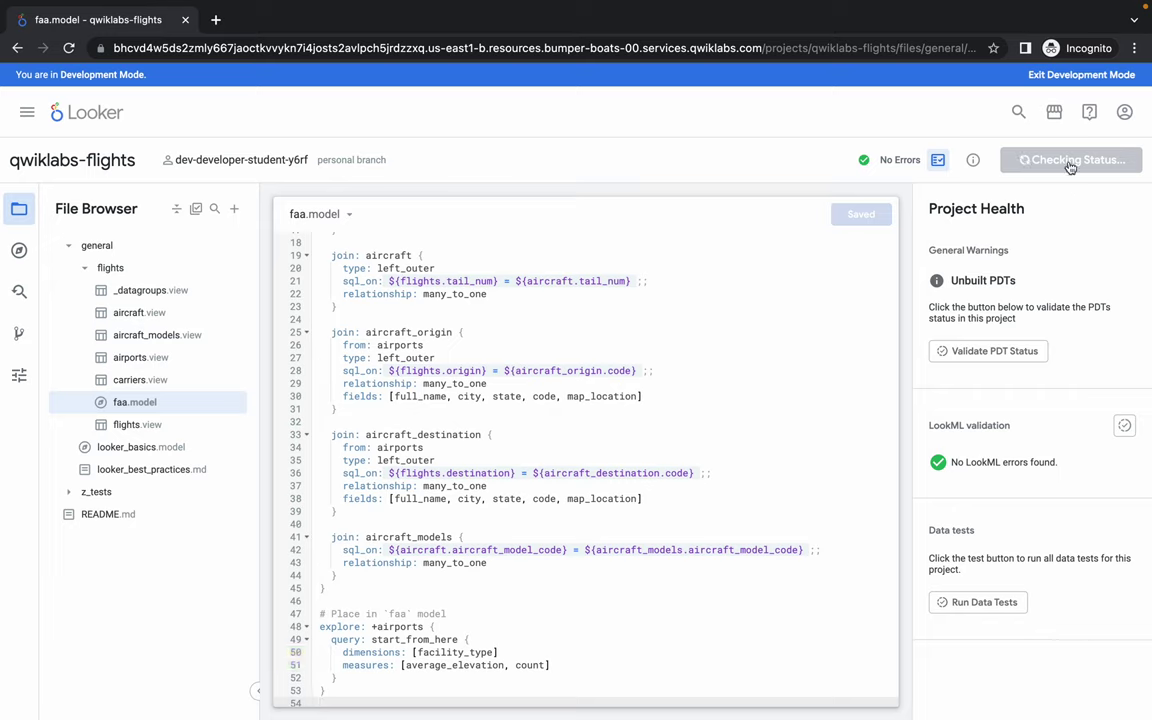
Step: Open the FAA Airports Explore and run its Start From Here analysis of elevation and count by facility type
{"action": "left_click", "coordinate": [80, 102], "text": "super"}
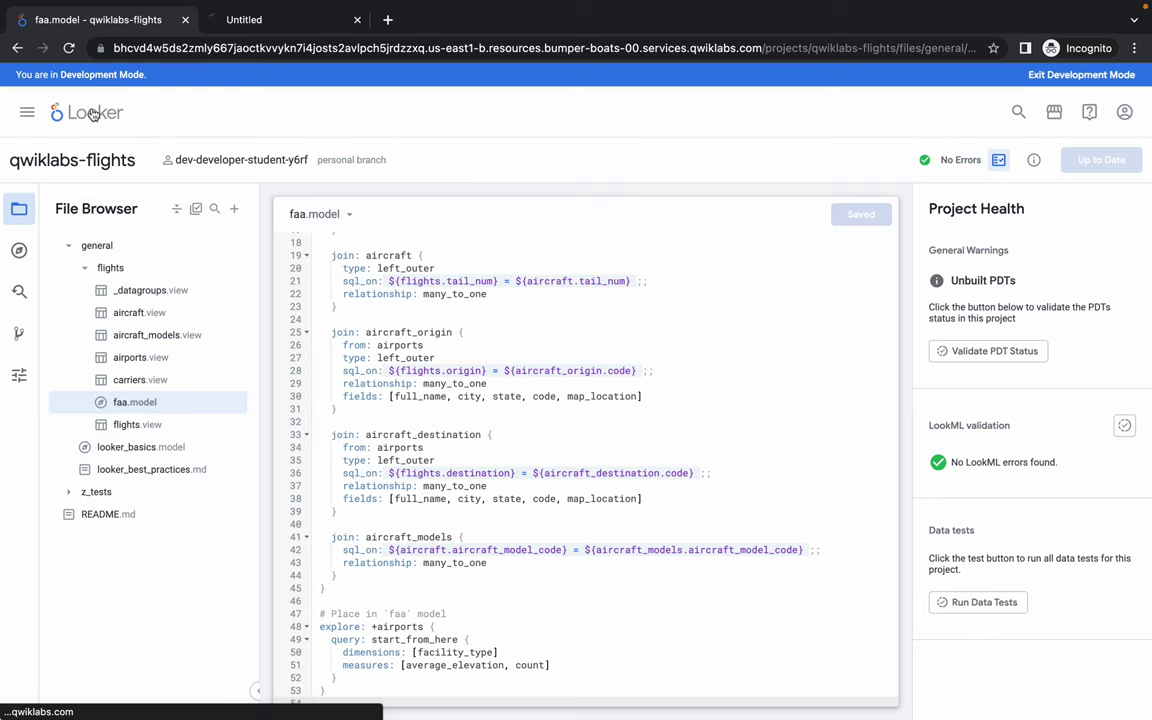
{"action": "key", "text": "ctrl+Left"}
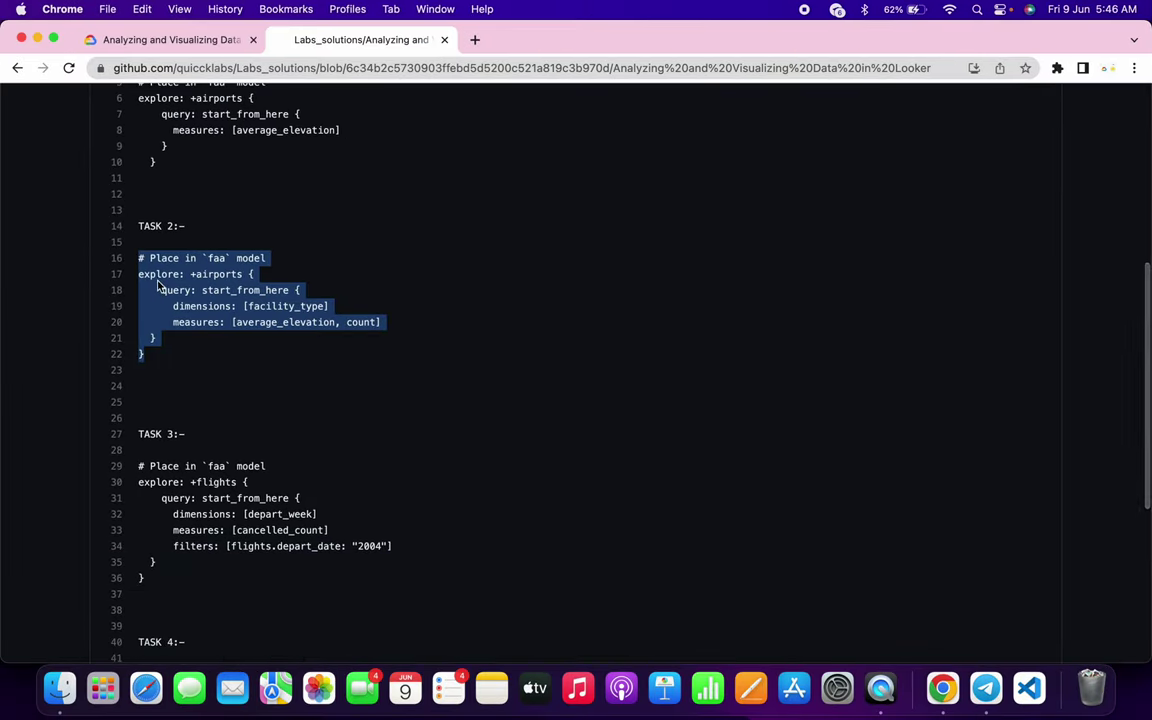
{"action": "key", "text": "ctrl+Right"}
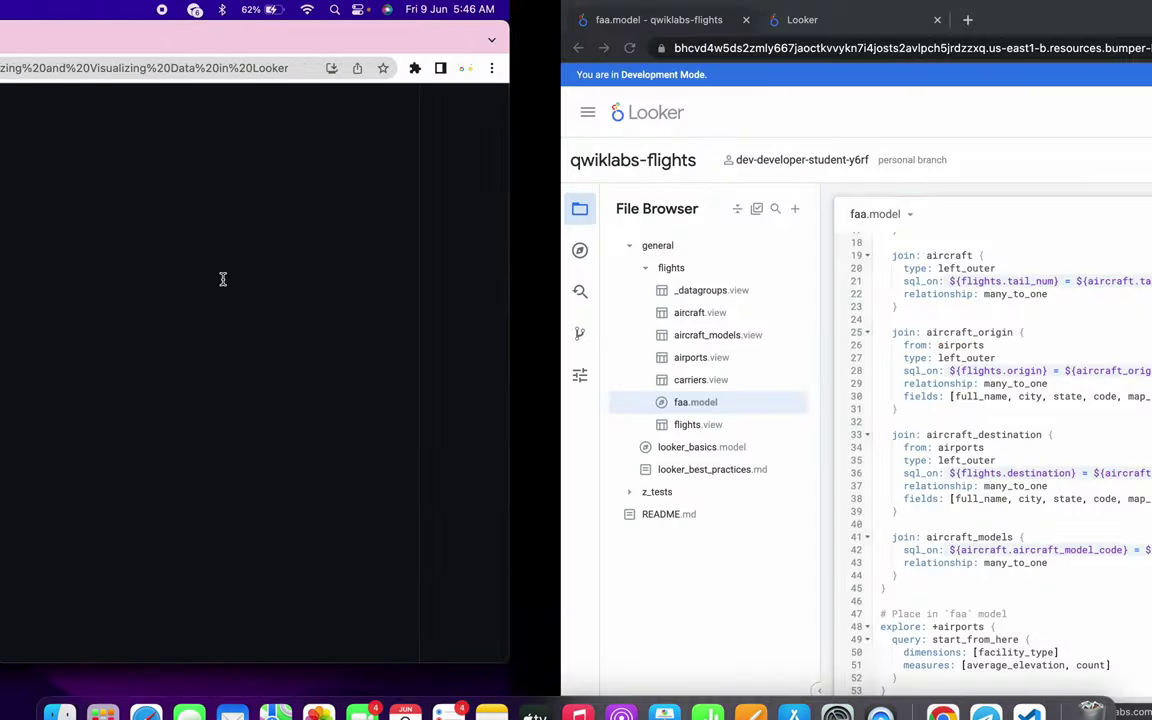
{"action": "left_click", "coordinate": [240, 26]}
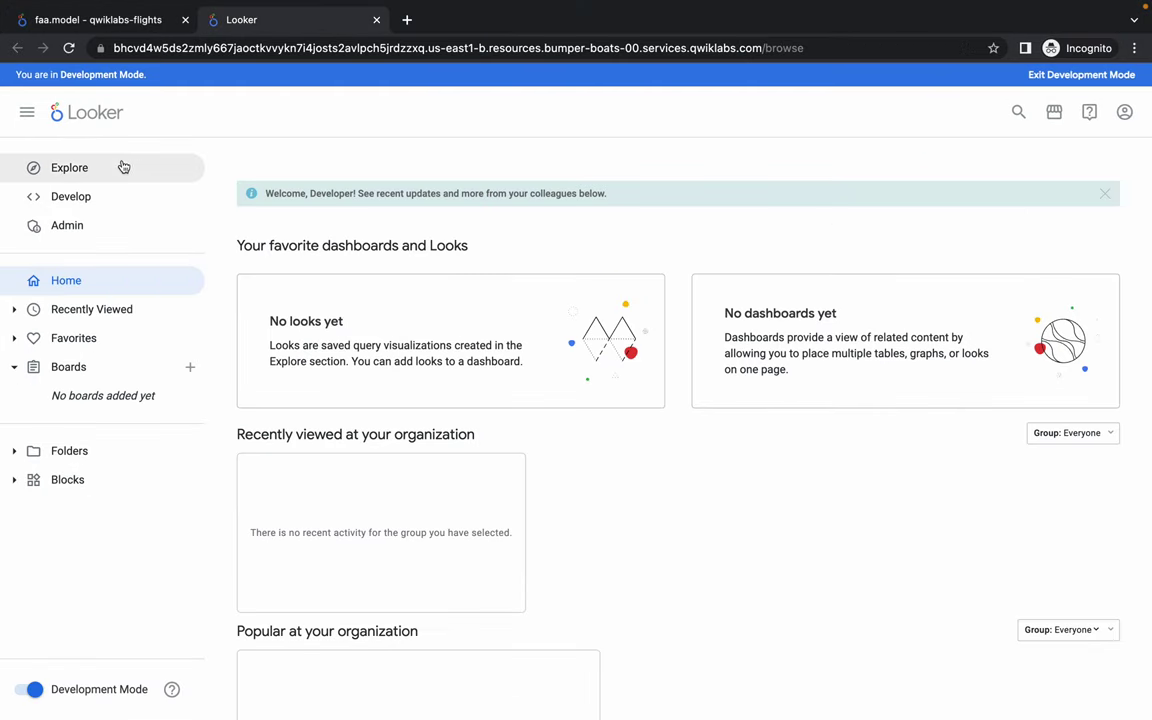
{"action": "left_click", "coordinate": [64, 167]}
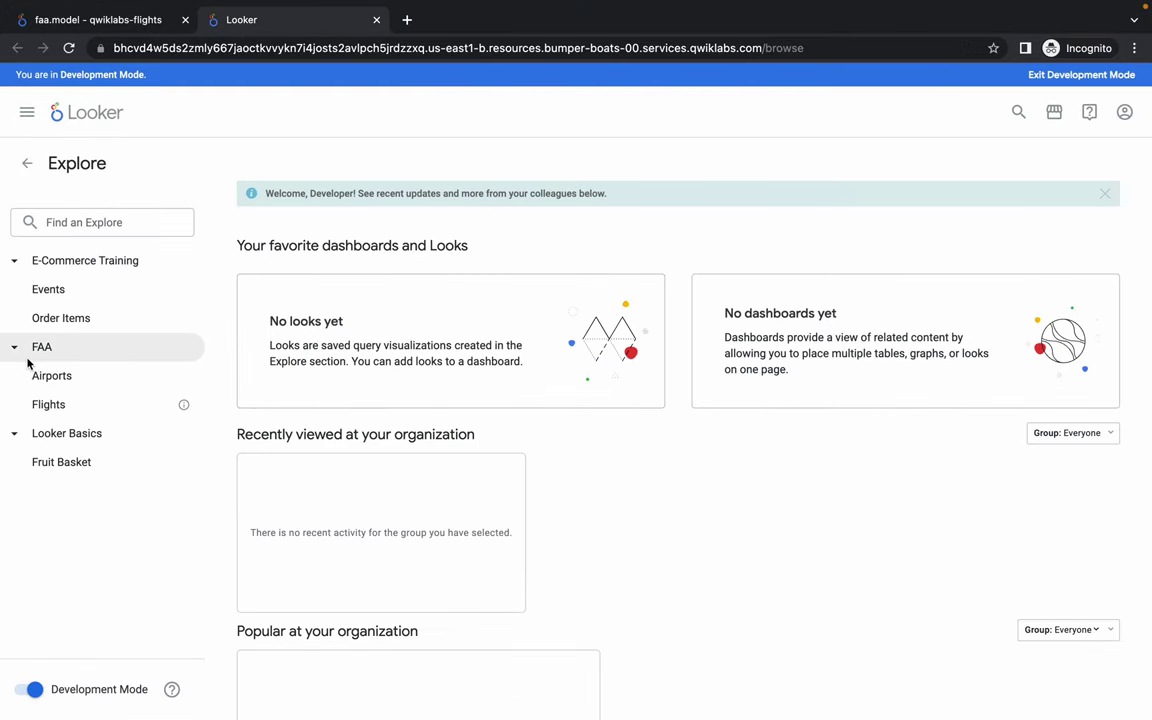
{"action": "left_click", "coordinate": [51, 377]}
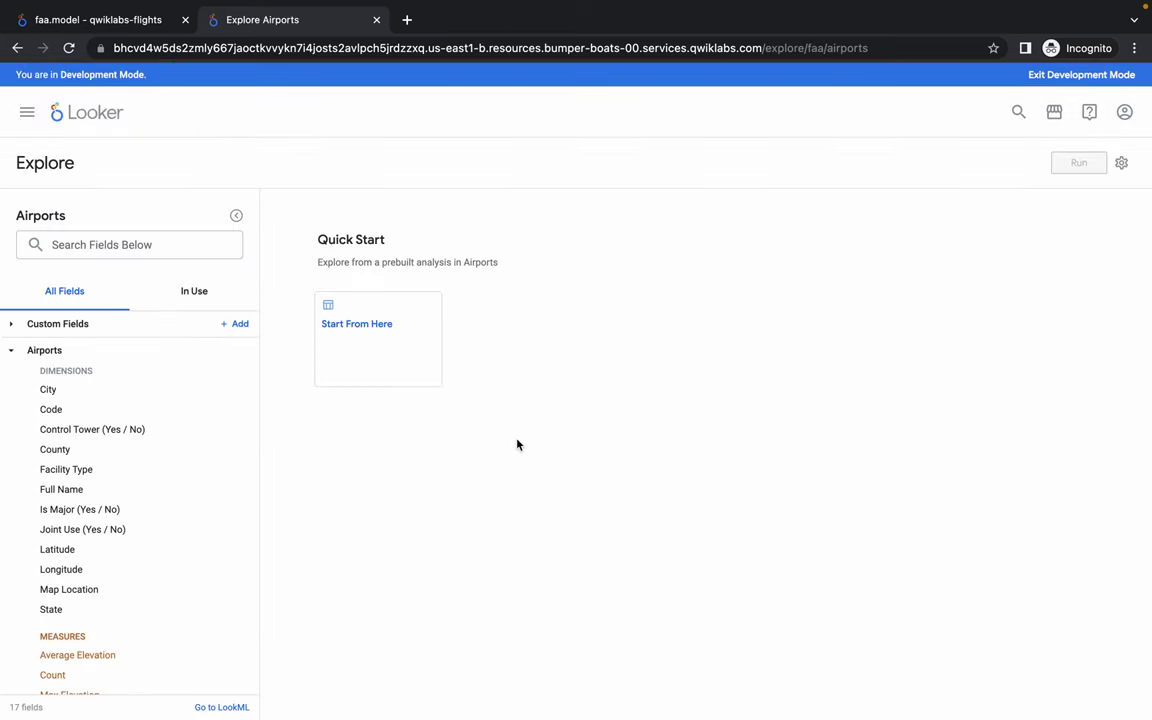
{"action": "left_click", "coordinate": [369, 324]}
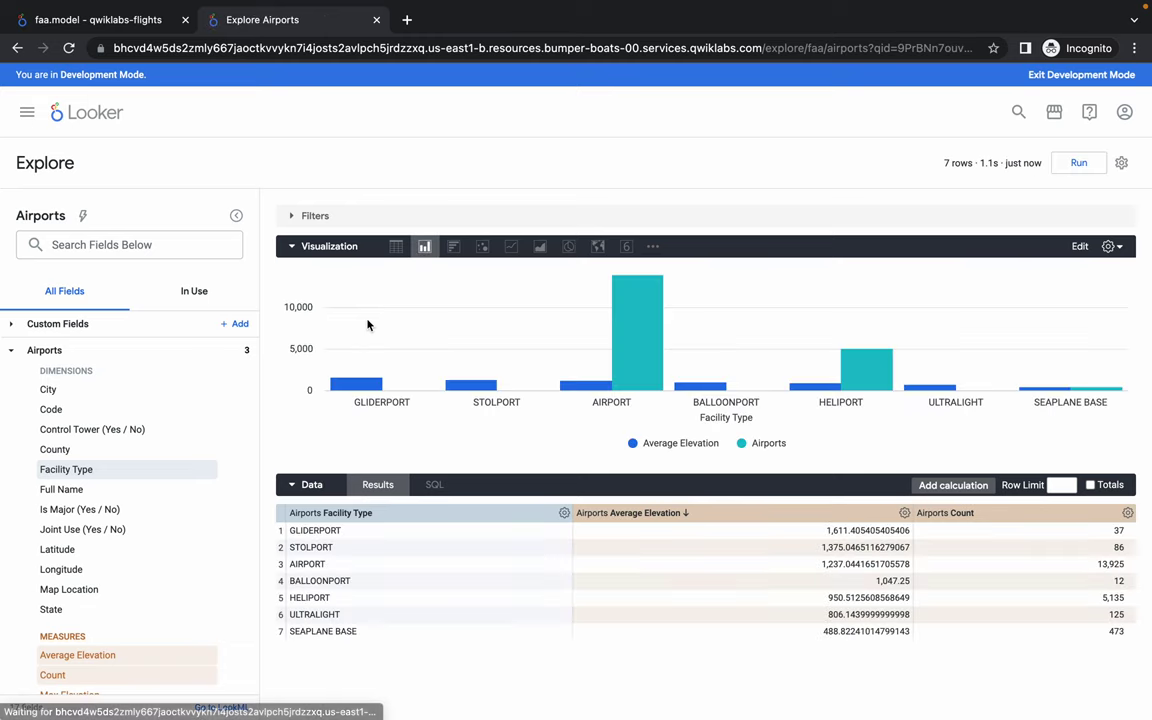
Step: Open Task 2's 'Customize a bar chart' section and highlight its row-limit, Visualization and bar-chart steps
{"action": "key", "text": "ctrl+Left"}
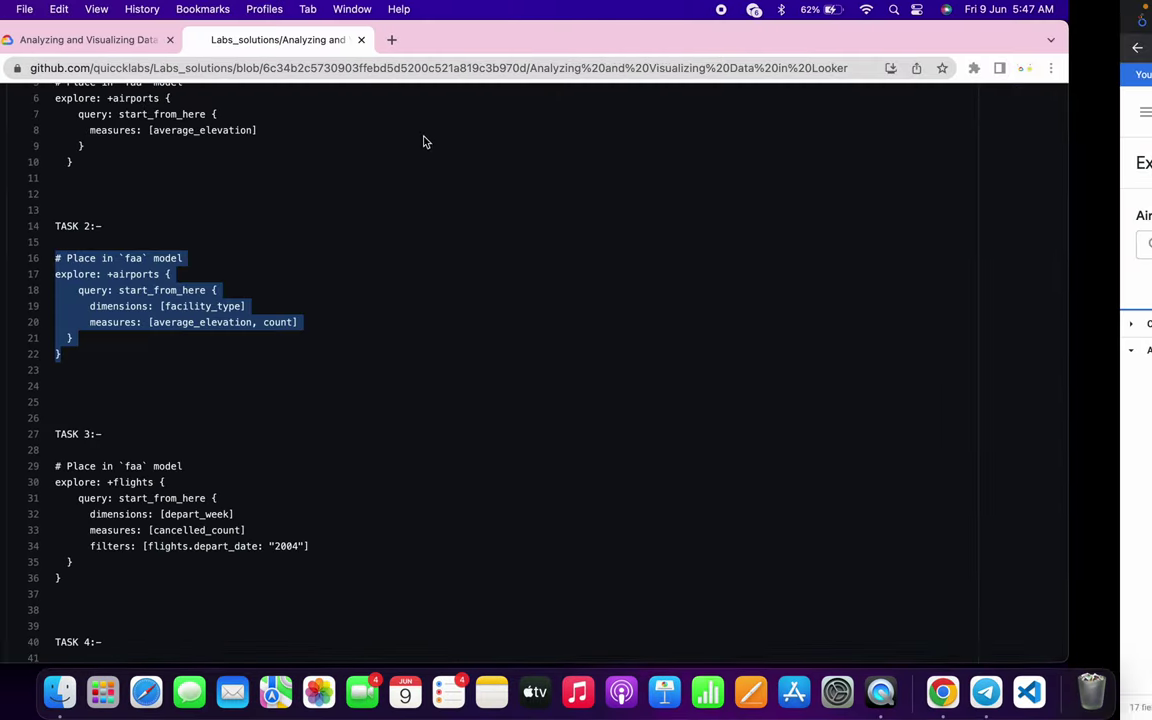
{"action": "left_click", "coordinate": [190, 40]}
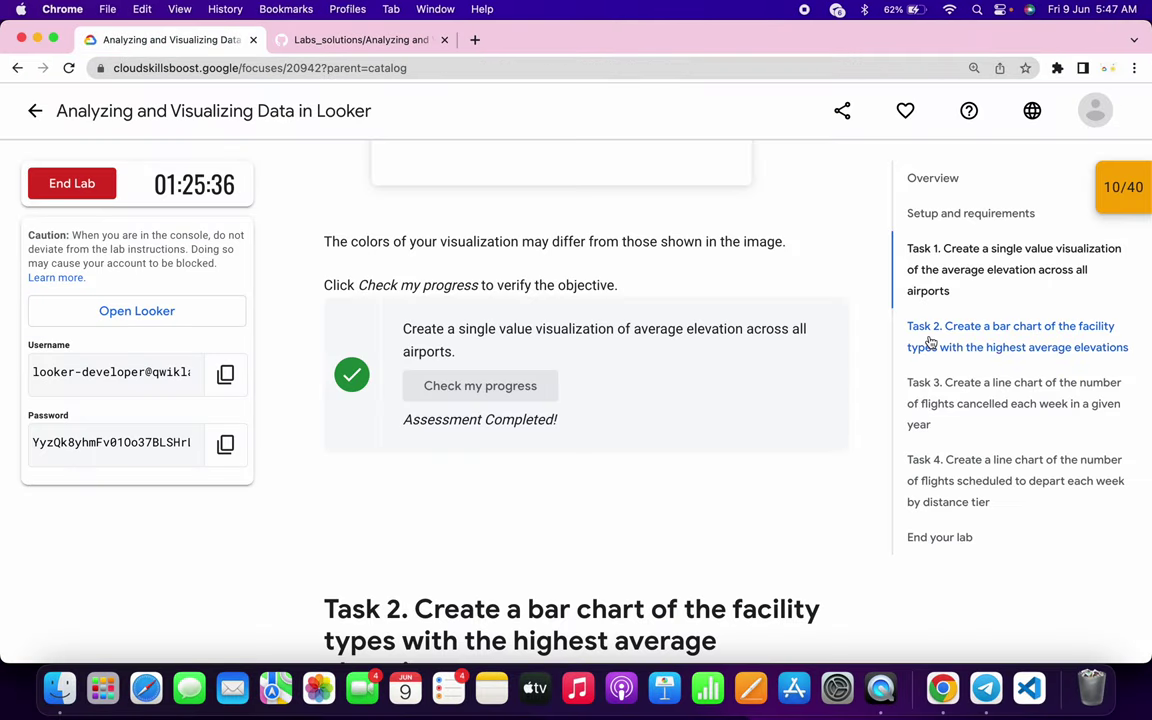
{"action": "left_click", "coordinate": [897, 337]}
{"action": "scroll", "coordinate": [615, 462], "scroll_direction": "down", "scroll_amount": 10}
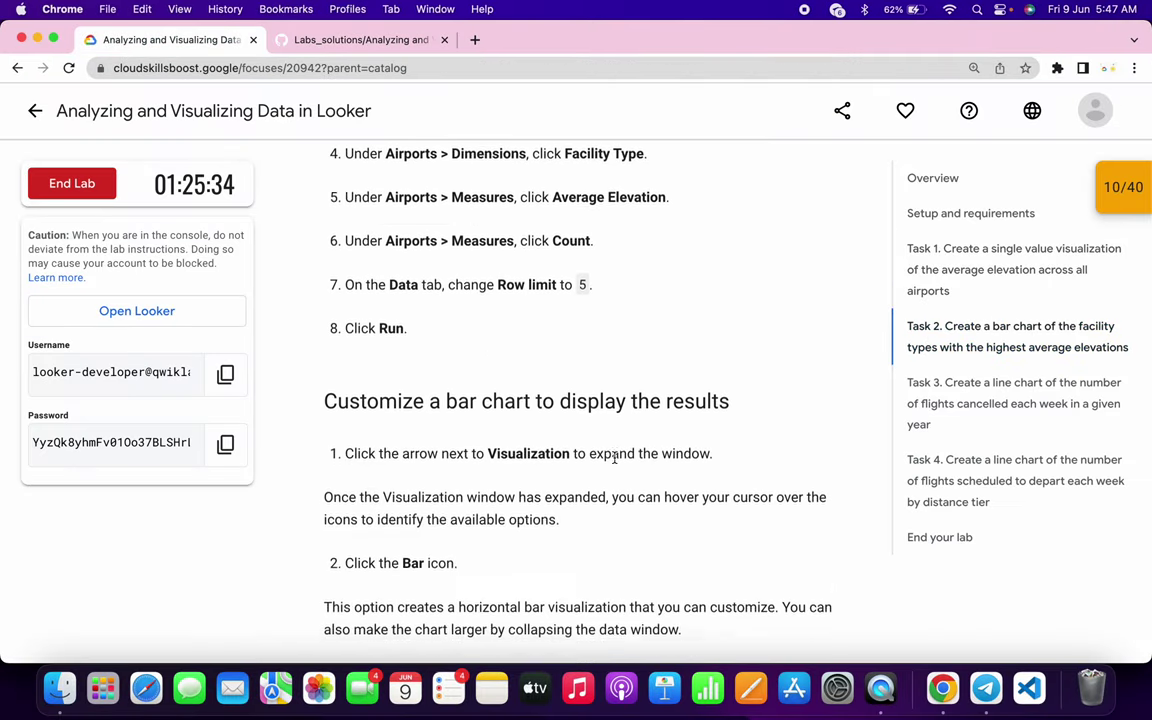
{"action": "left_click_drag", "start_coordinate": [529, 264], "coordinate": [600, 262]}
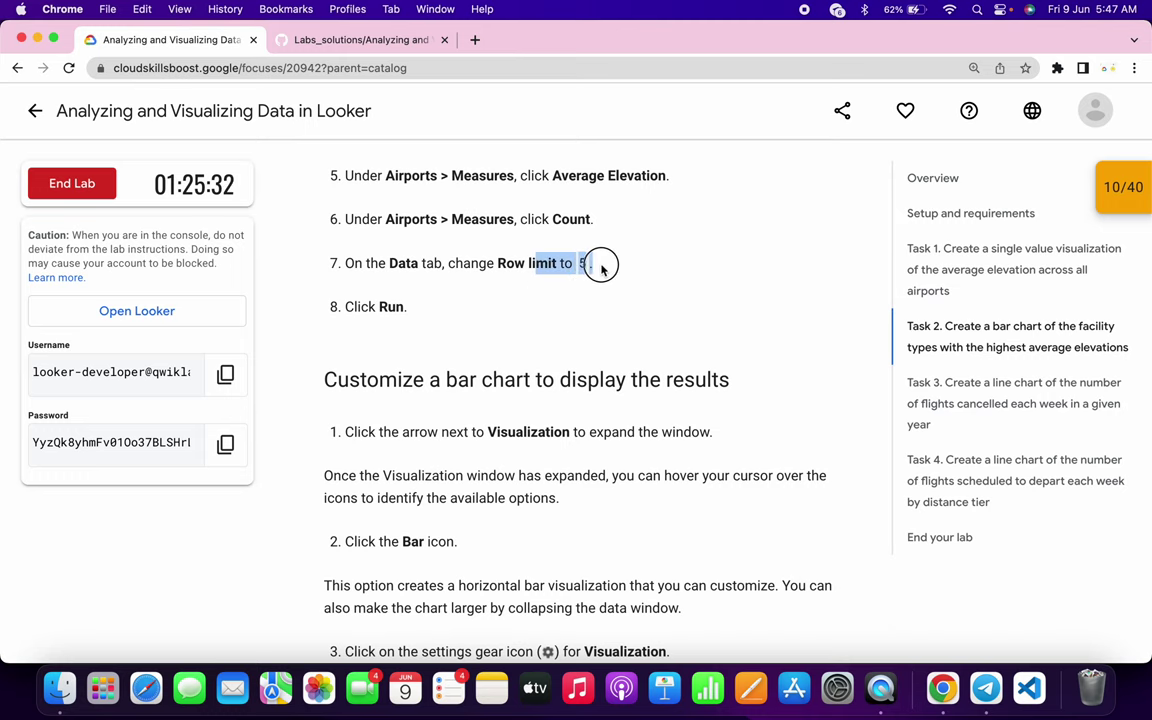
{"action": "key", "text": "ctrl+Right"}
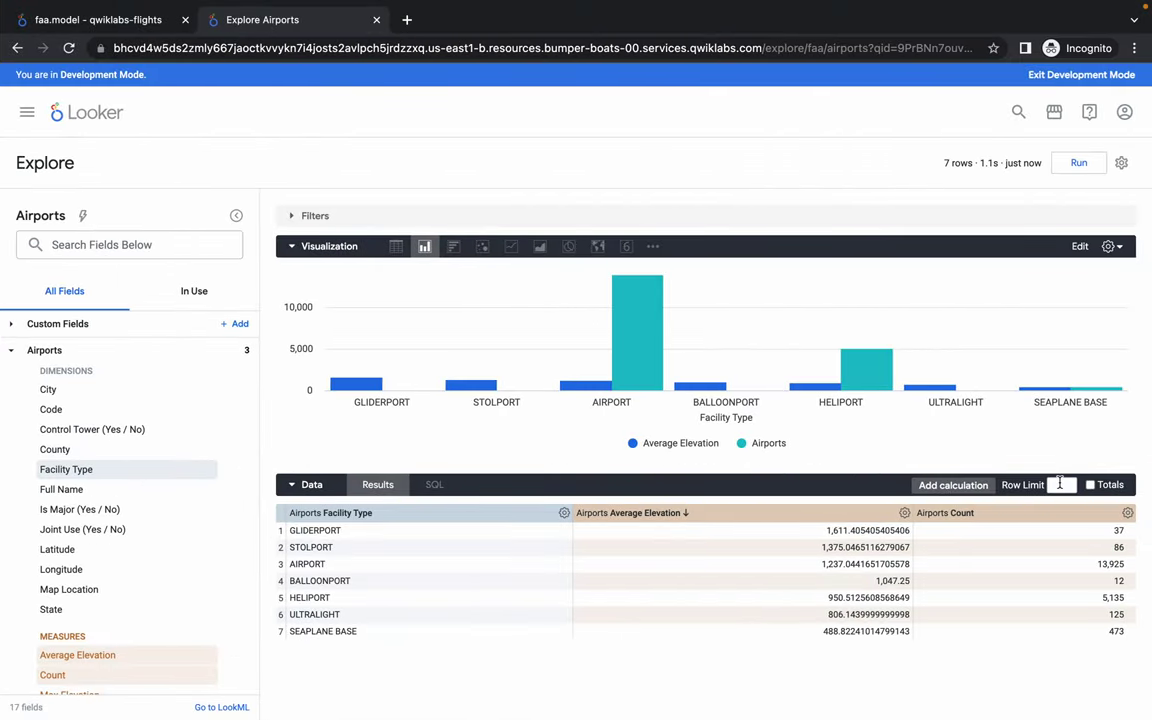
{"action": "key", "text": "ctrl+Left"}
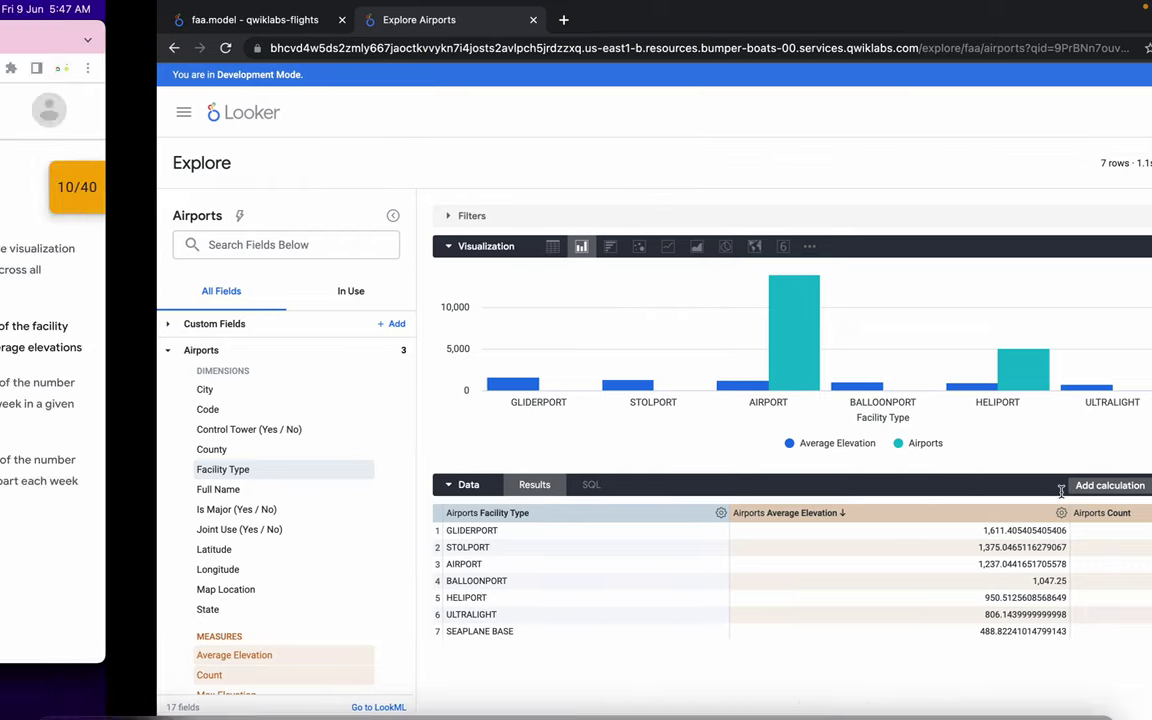
{"action": "scroll", "coordinate": [570, 268], "scroll_direction": "down", "scroll_amount": 3}
{"action": "scroll", "coordinate": [570, 268], "scroll_direction": "down", "scroll_amount": 1}
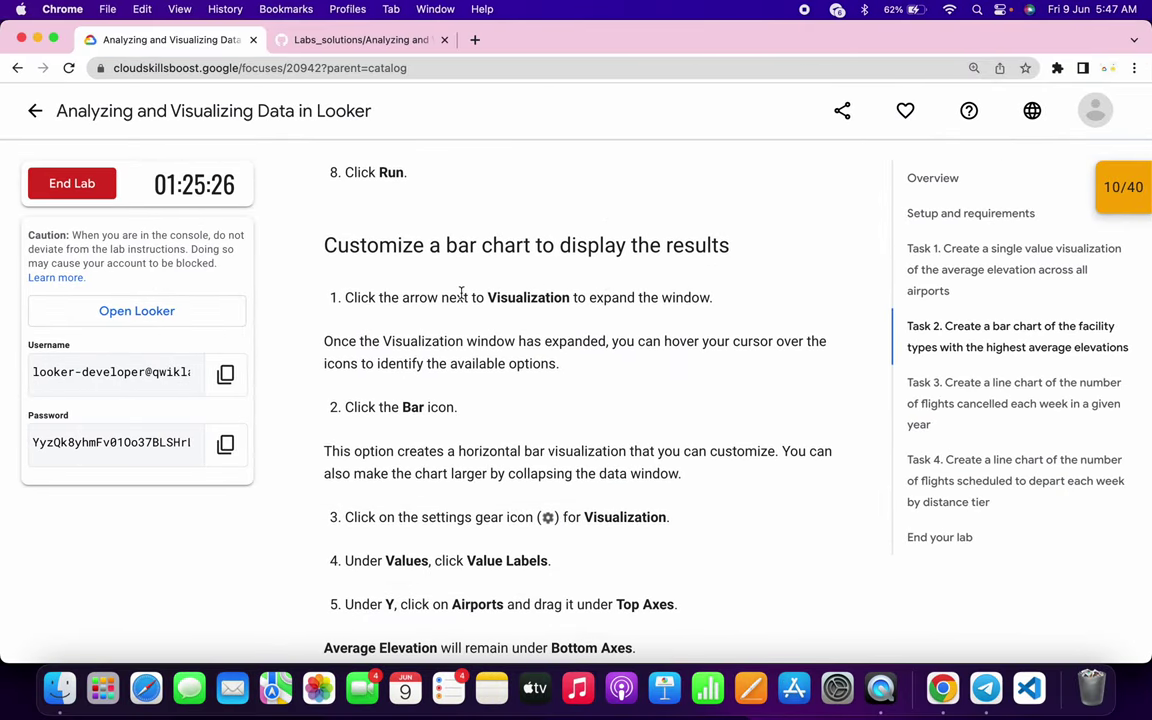
{"action": "left_click_drag", "start_coordinate": [447, 297], "coordinate": [650, 298]}
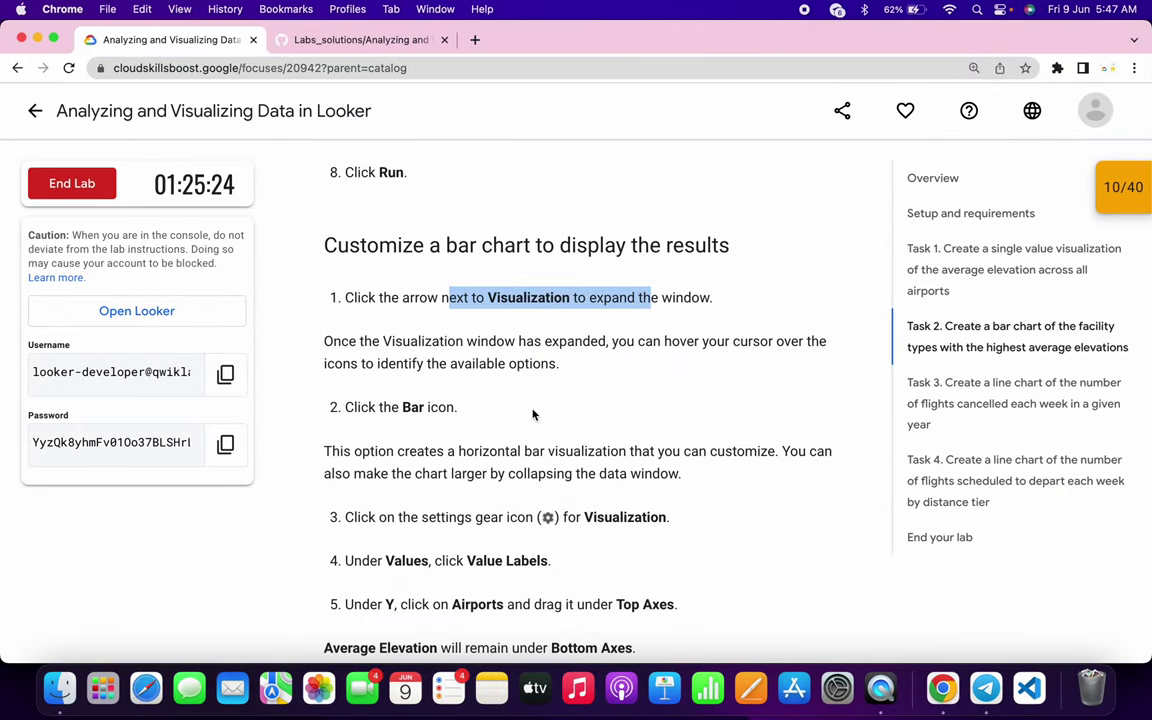
{"action": "left_click_drag", "start_coordinate": [345, 408], "coordinate": [465, 419]}
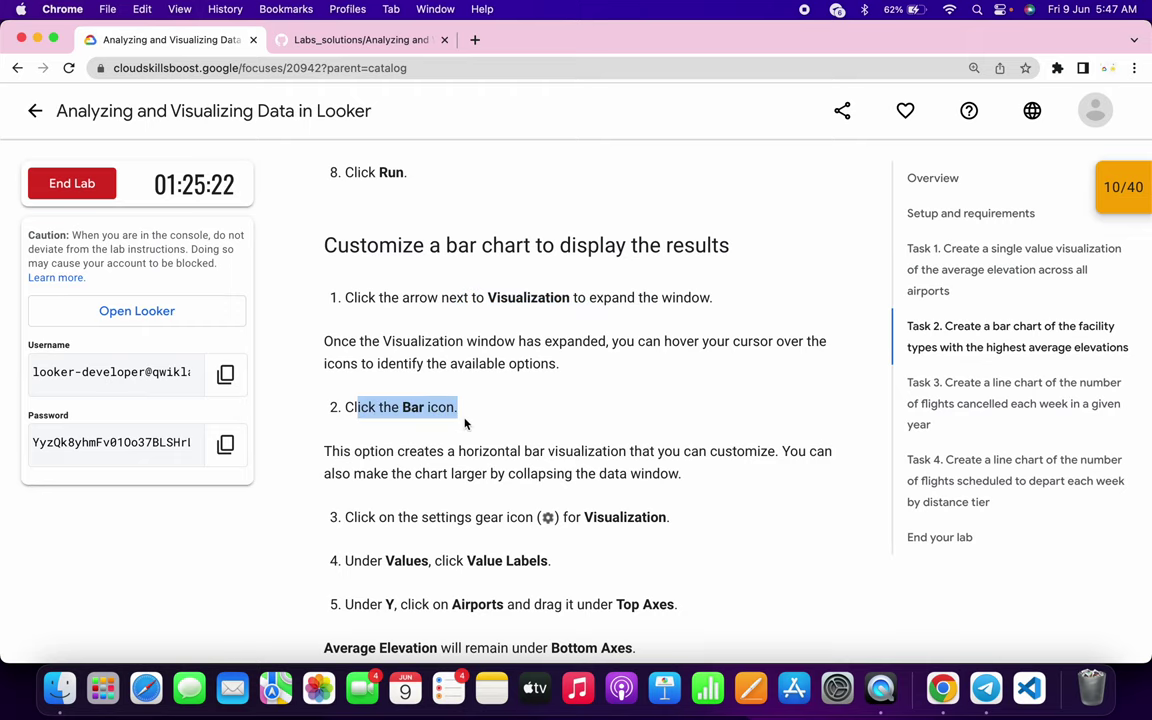
{"action": "key", "text": "ctrl+Right"}
Step: Switch the chart to horizontal bars and turn on value labels
{"action": "left_click", "coordinate": [453, 246]}
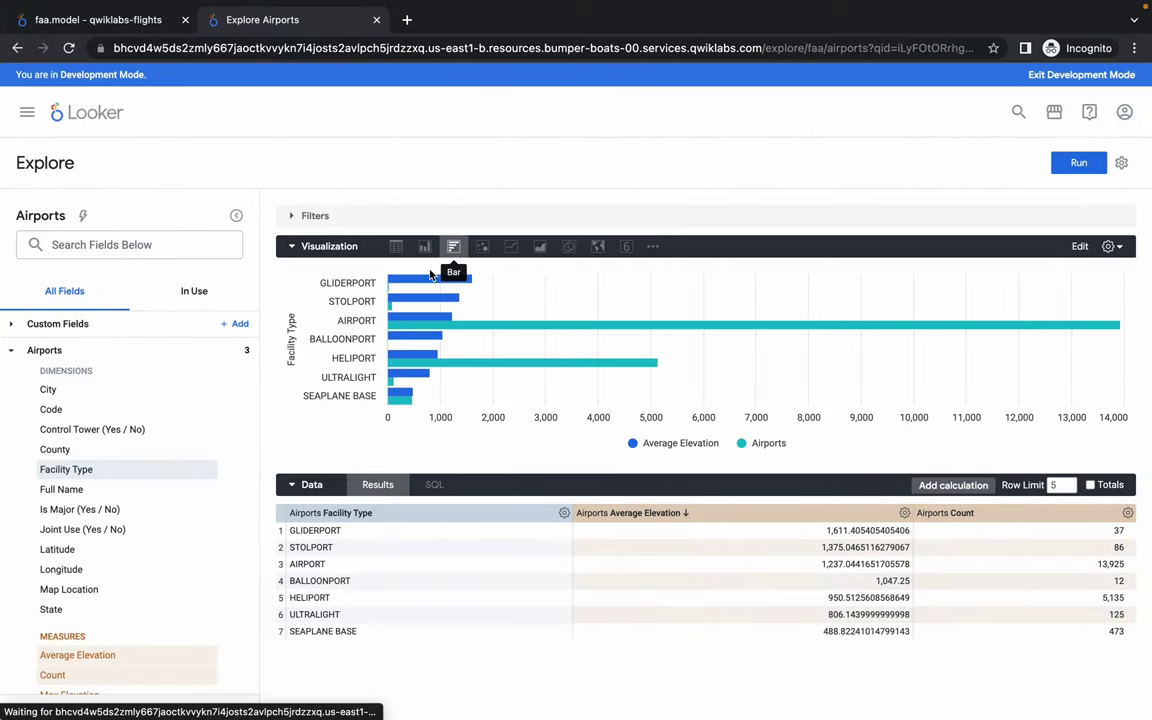
{"action": "key", "text": "ctrl+Left"}
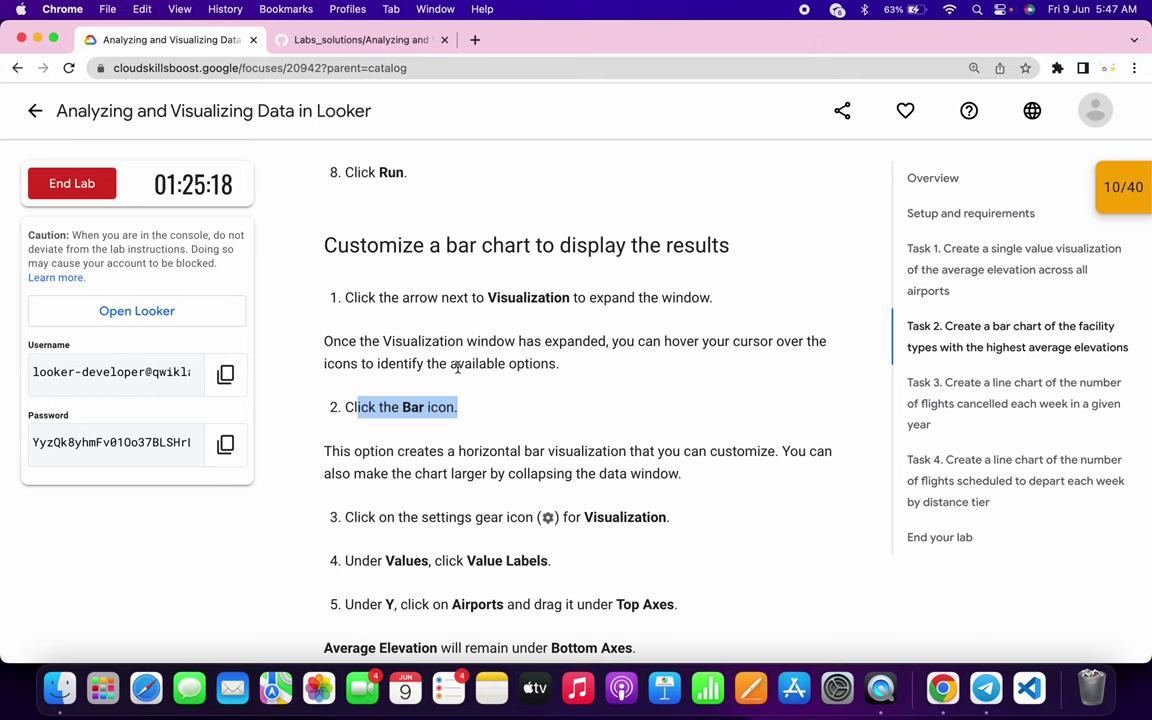
{"action": "scroll", "coordinate": [417, 395], "scroll_direction": "down", "scroll_amount": 5}
{"action": "left_click_drag", "start_coordinate": [373, 305], "coordinate": [570, 318]}
{"action": "key", "text": "ctrl+Right"}
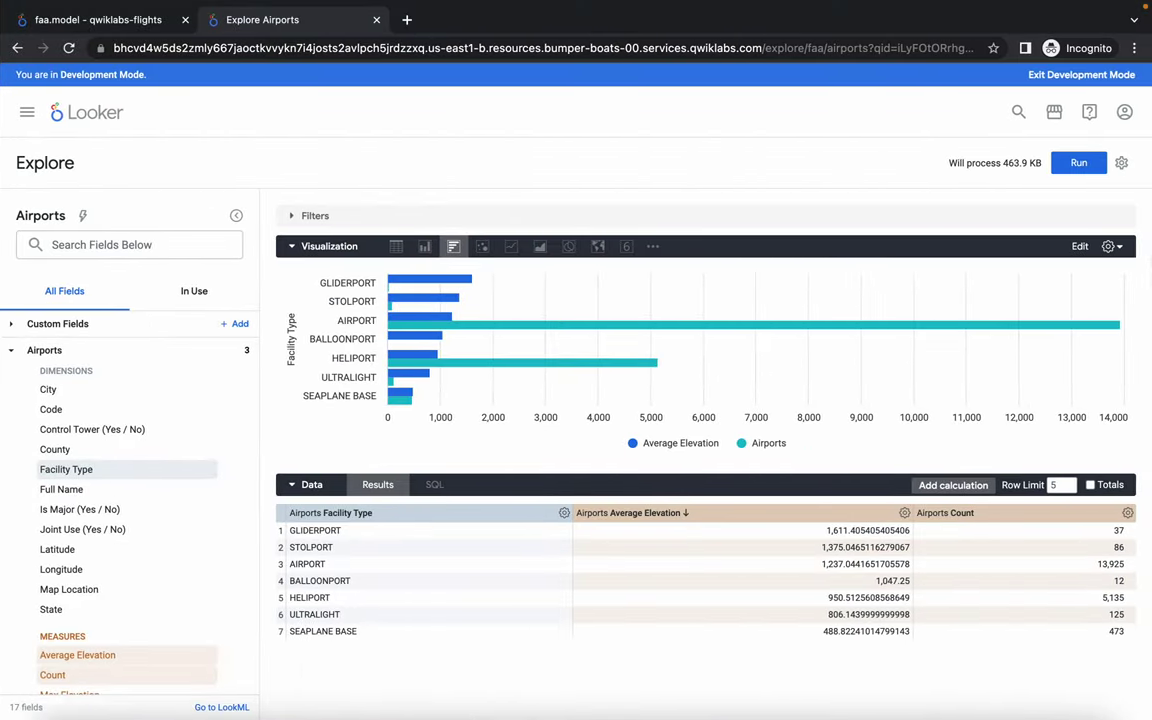
{"action": "left_click", "coordinate": [1108, 247]}
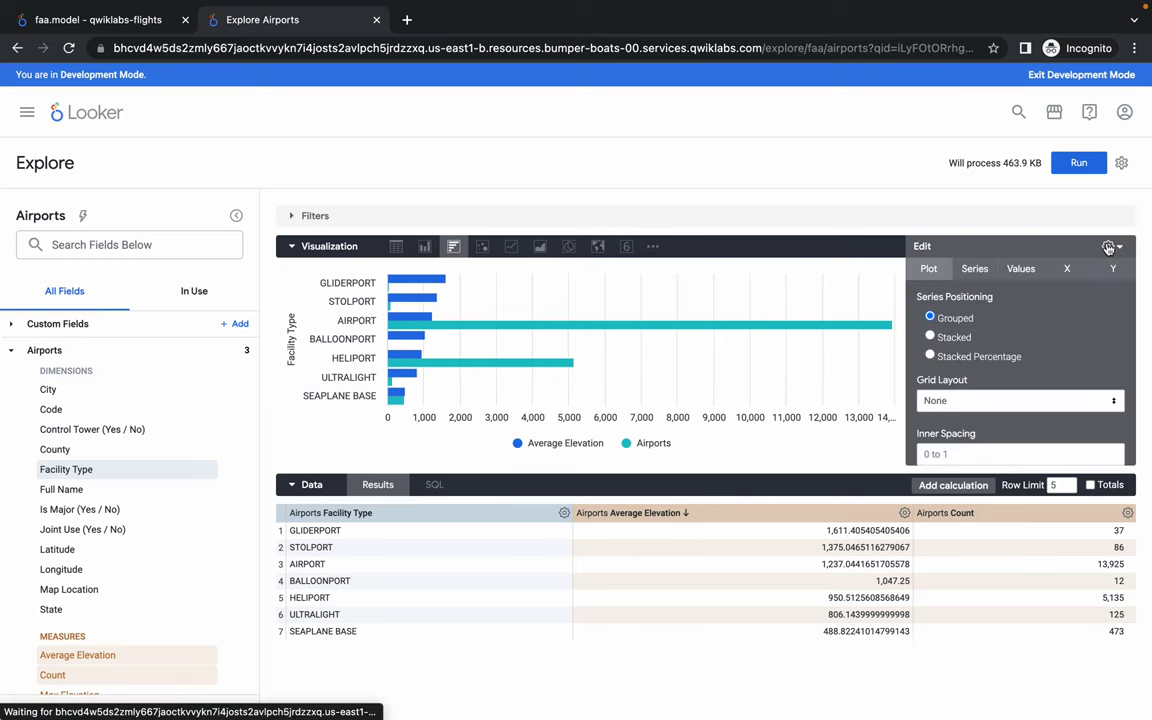
{"action": "left_click", "coordinate": [1020, 270]}
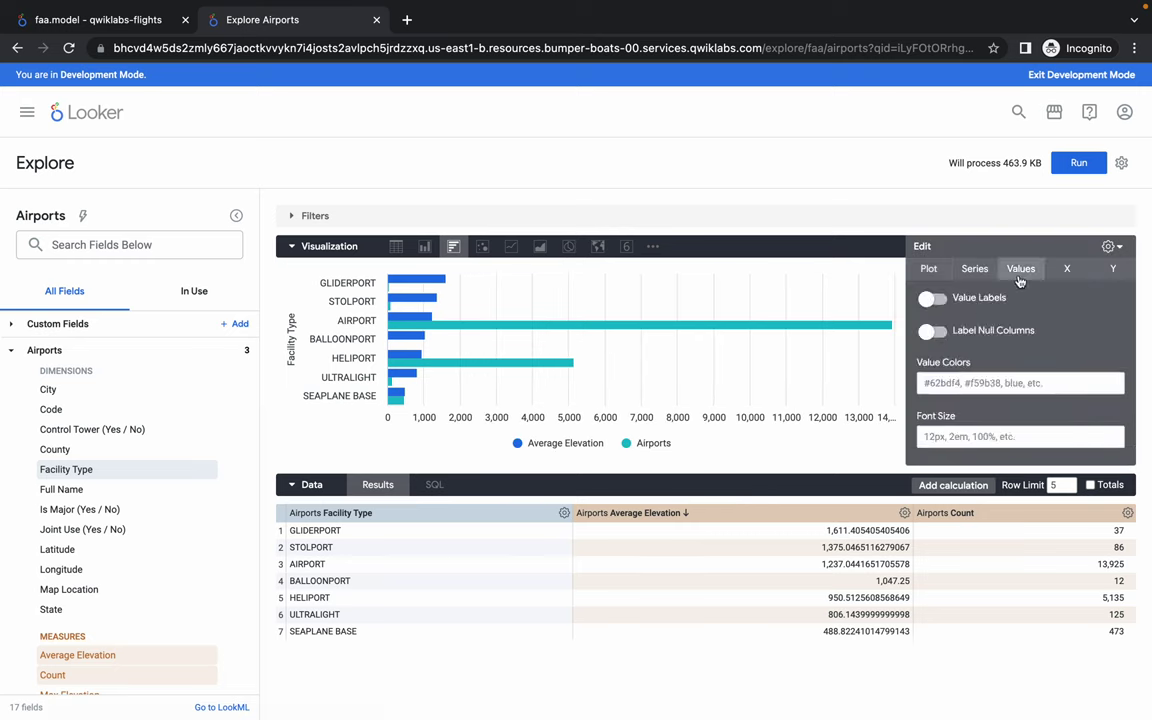
{"action": "left_click", "coordinate": [936, 302]}
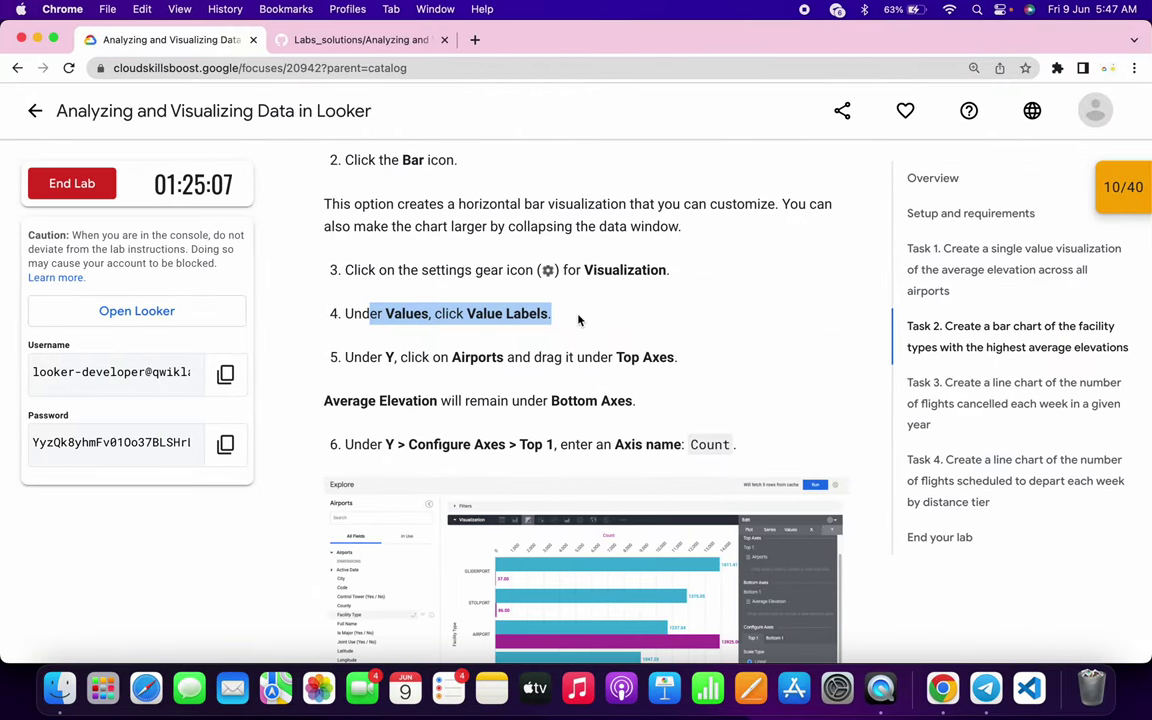
Step: In the Y axis settings, move the Airports series onto its own top axis
{"action": "scroll", "coordinate": [578, 320], "scroll_direction": "down", "scroll_amount": 2}
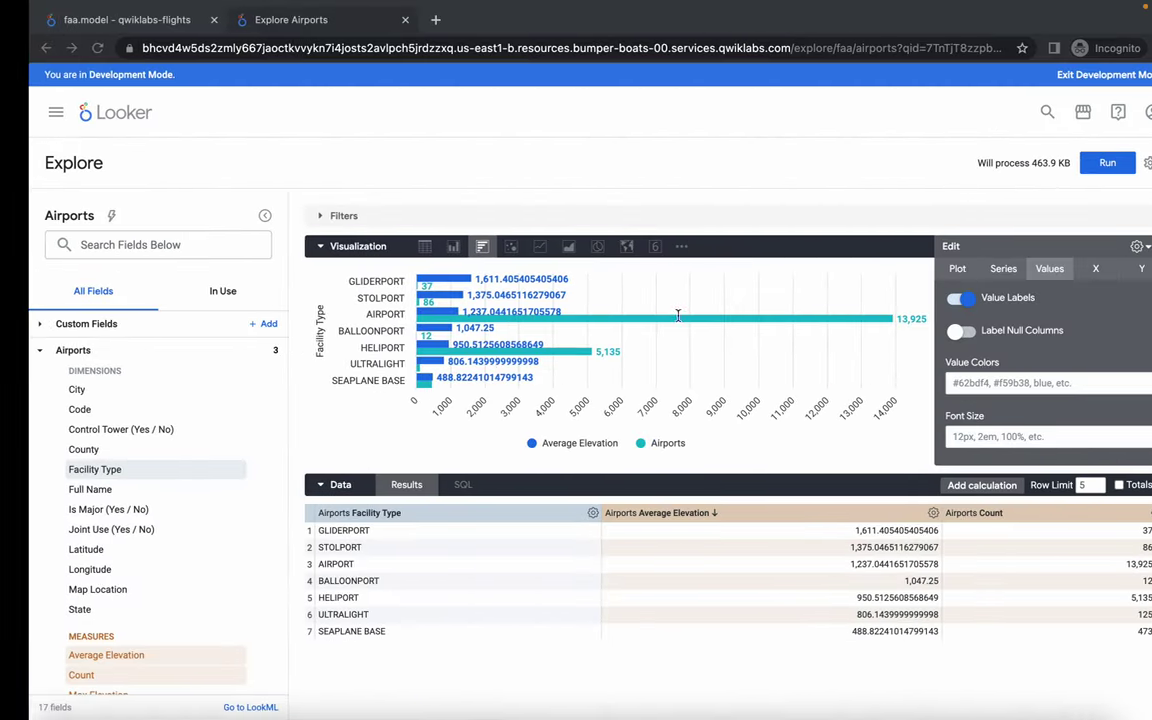
{"action": "left_click", "coordinate": [1112, 271]}
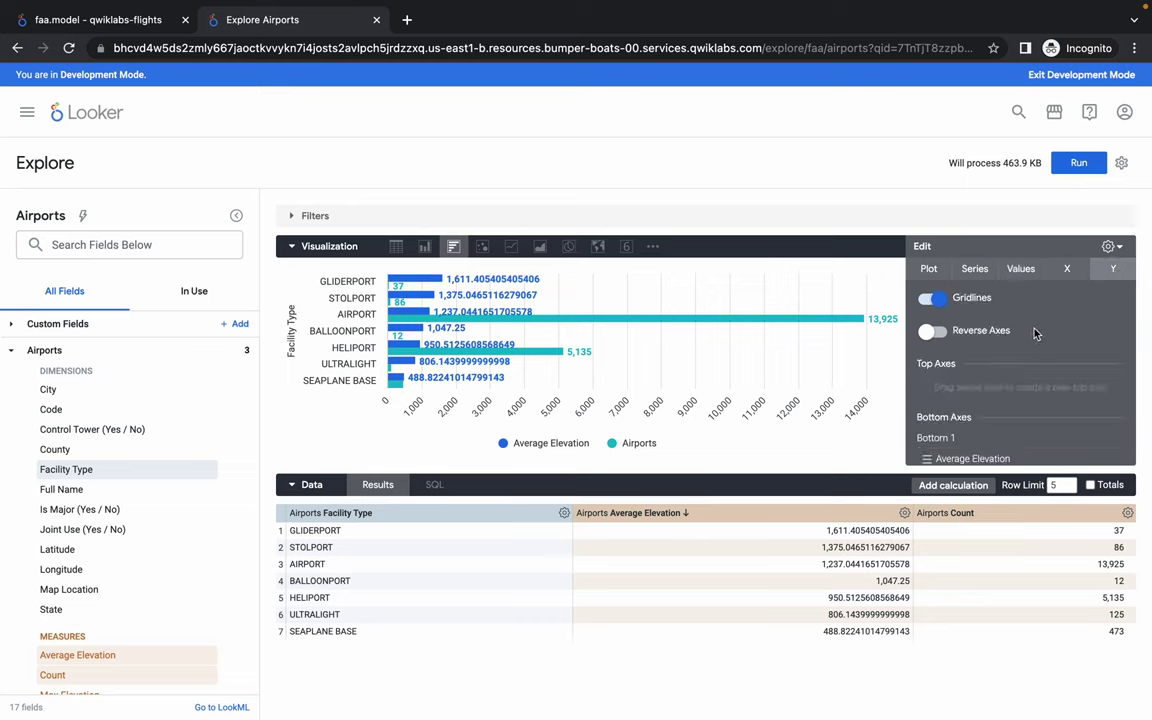
{"action": "scroll", "coordinate": [1030, 333], "scroll_direction": "down", "scroll_amount": 5}
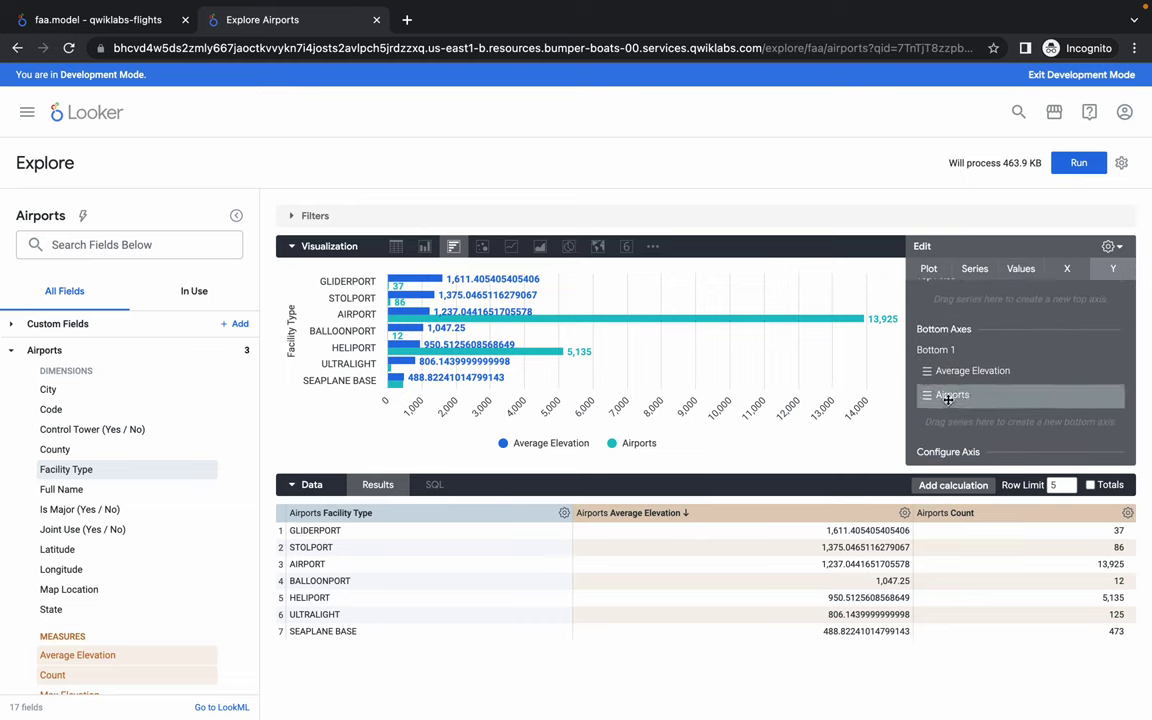
{"action": "left_click_drag", "start_coordinate": [948, 399], "coordinate": [969, 308]}
{"action": "scroll", "coordinate": [969, 308], "scroll_direction": "up", "scroll_amount": 2}
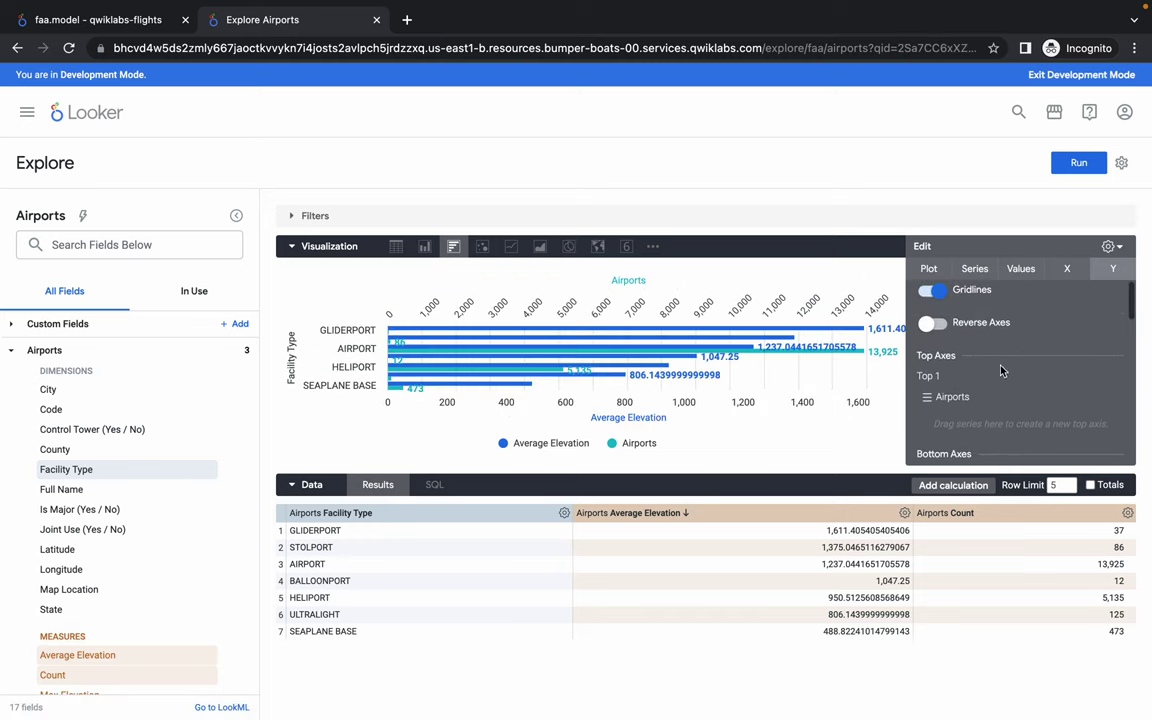
{"action": "scroll", "coordinate": [953, 361], "scroll_direction": "down", "scroll_amount": 1}
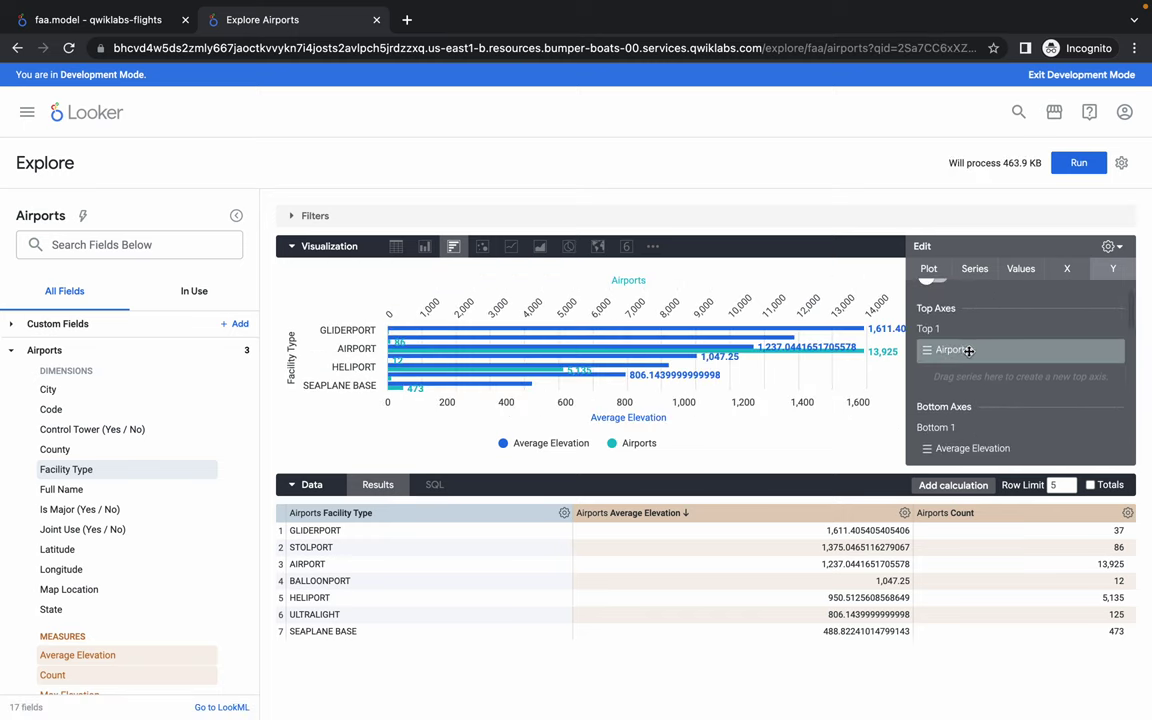
{"action": "scroll", "coordinate": [967, 347], "scroll_direction": "down", "scroll_amount": 2}
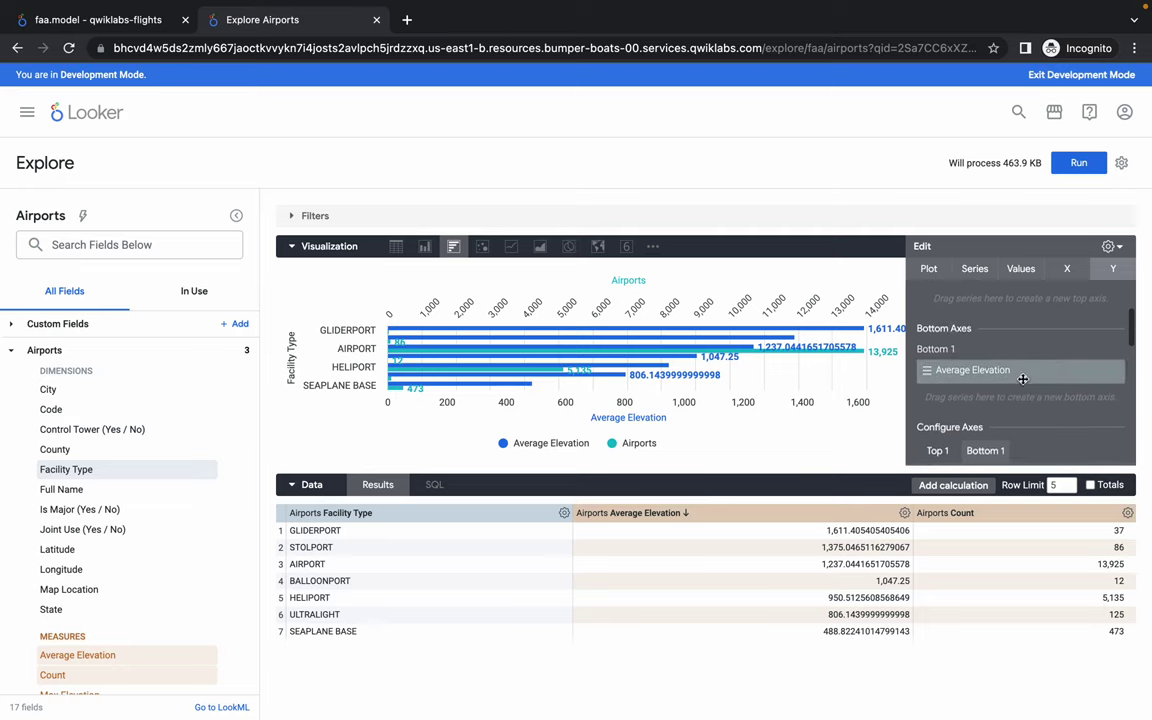
{"action": "scroll", "coordinate": [1023, 380], "scroll_direction": "down", "scroll_amount": 2}
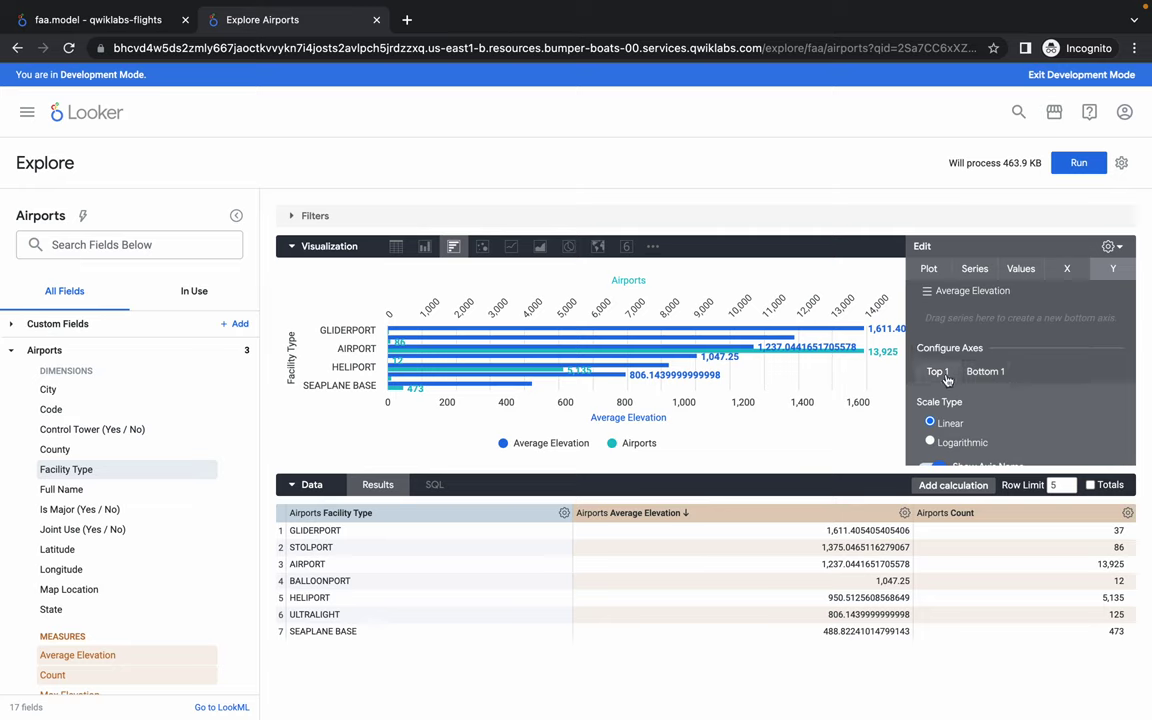
Step: Name the top axis 'Count'
{"action": "key", "text": "ctrl+Left"}
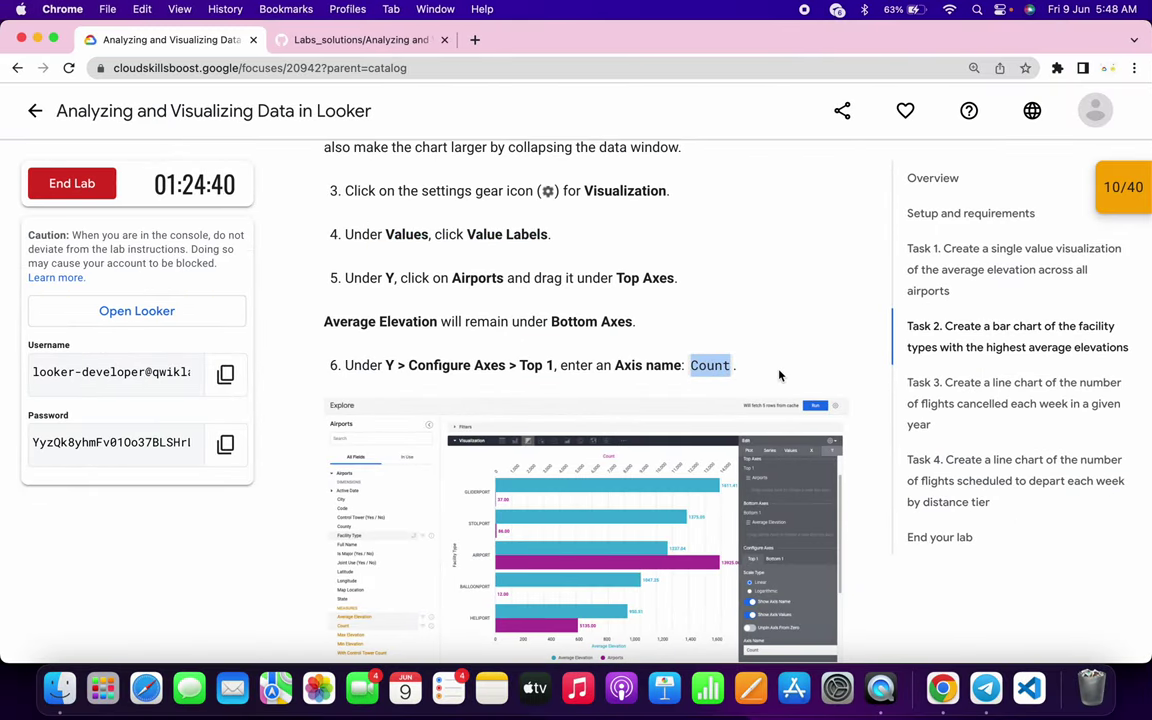
{"action": "key", "text": "ctrl+Right"}
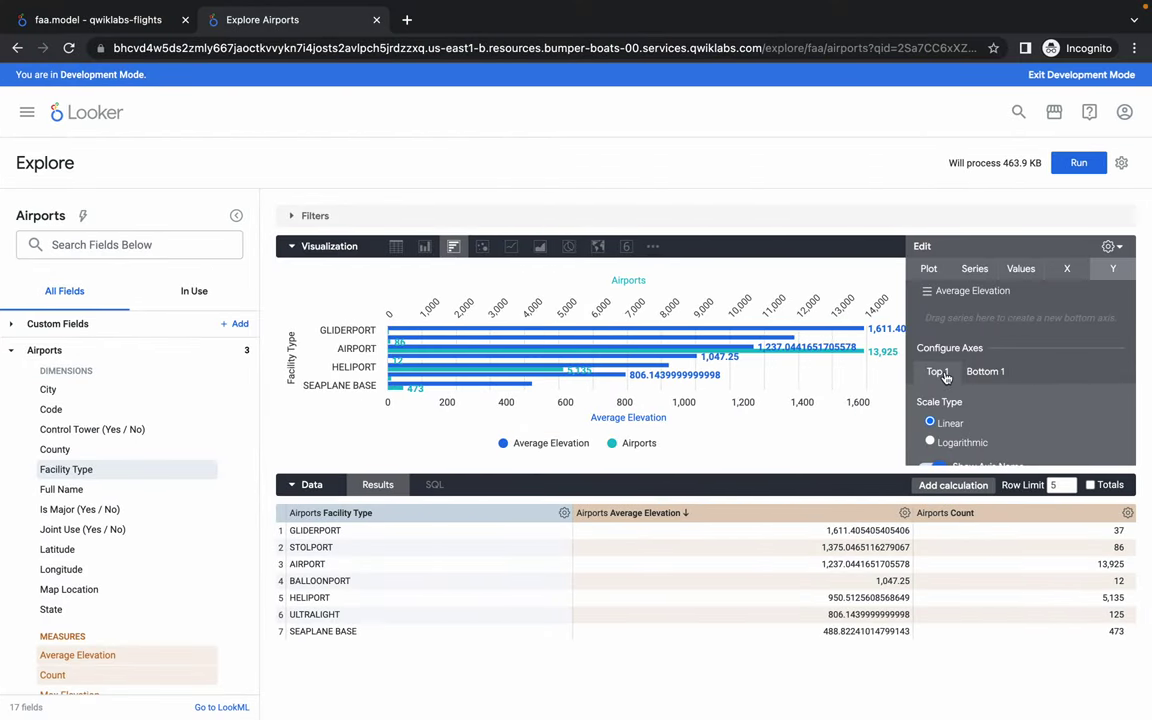
{"action": "scroll", "coordinate": [948, 390], "scroll_direction": "down", "scroll_amount": 4}
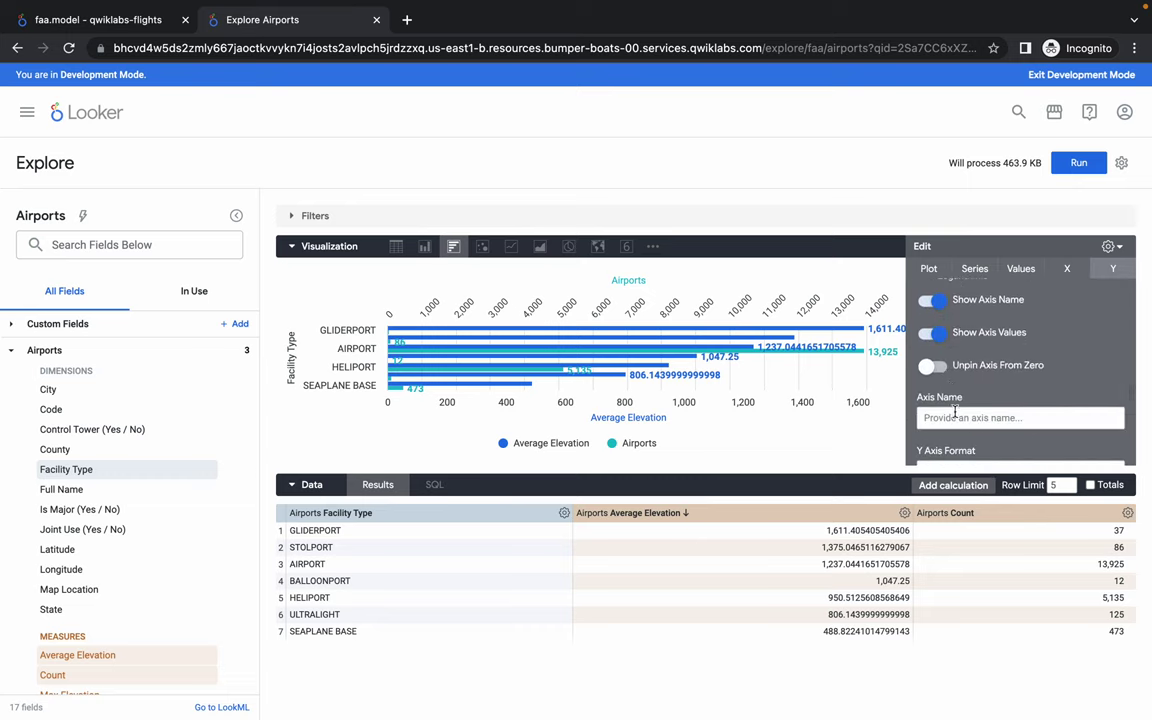
{"action": "left_click", "coordinate": [953, 417]}
{"action": "type", "text": "Count"}
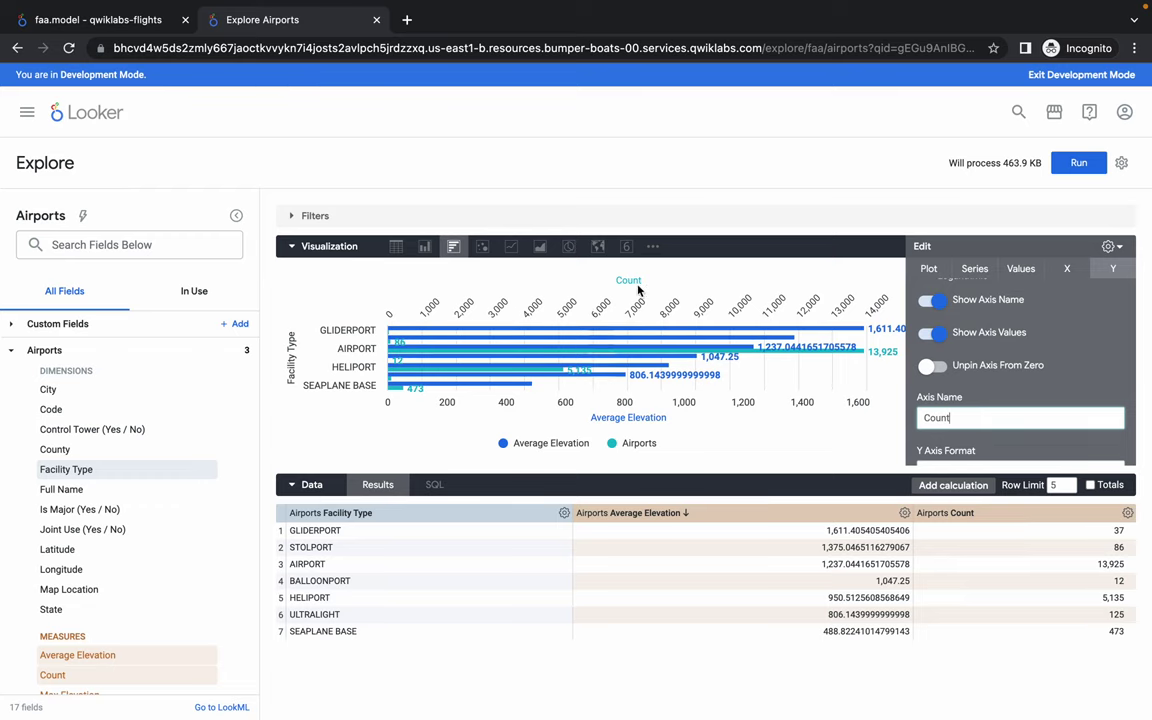
Step: Copy the 0.00 value format from the lab's Value Format instruction
{"action": "key", "text": "super+grave"}
{"action": "scroll", "coordinate": [605, 350], "scroll_direction": "down", "scroll_amount": 5}
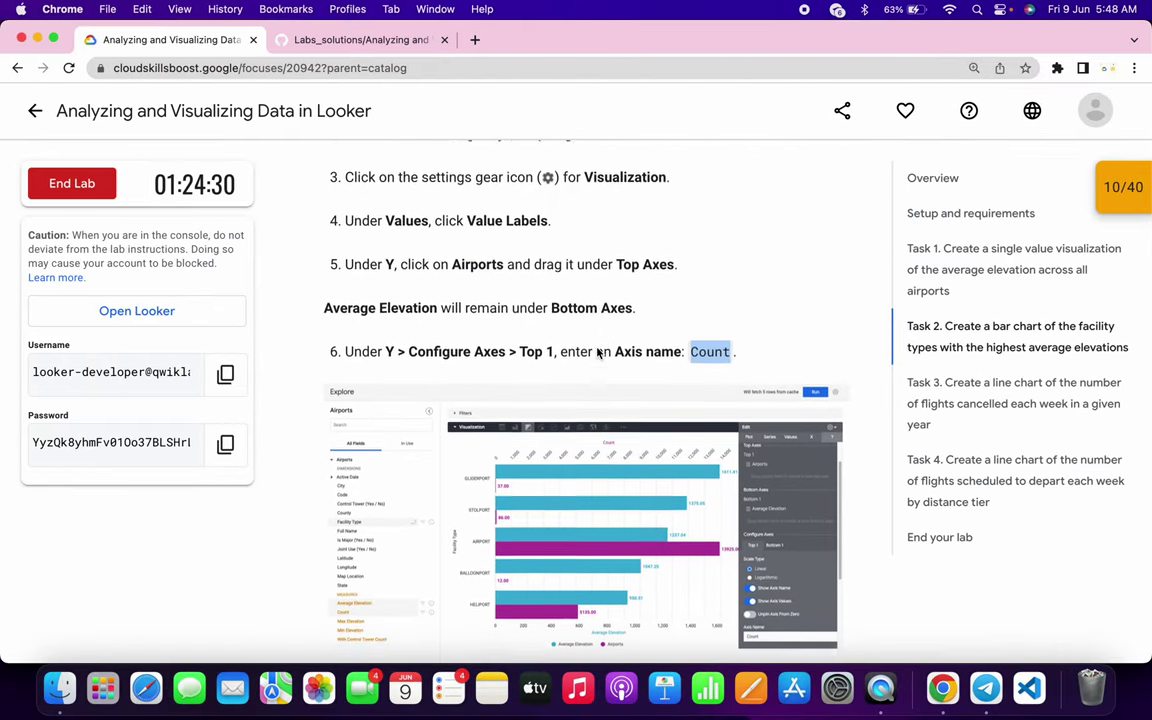
{"action": "scroll", "coordinate": [597, 352], "scroll_direction": "down", "scroll_amount": 1}
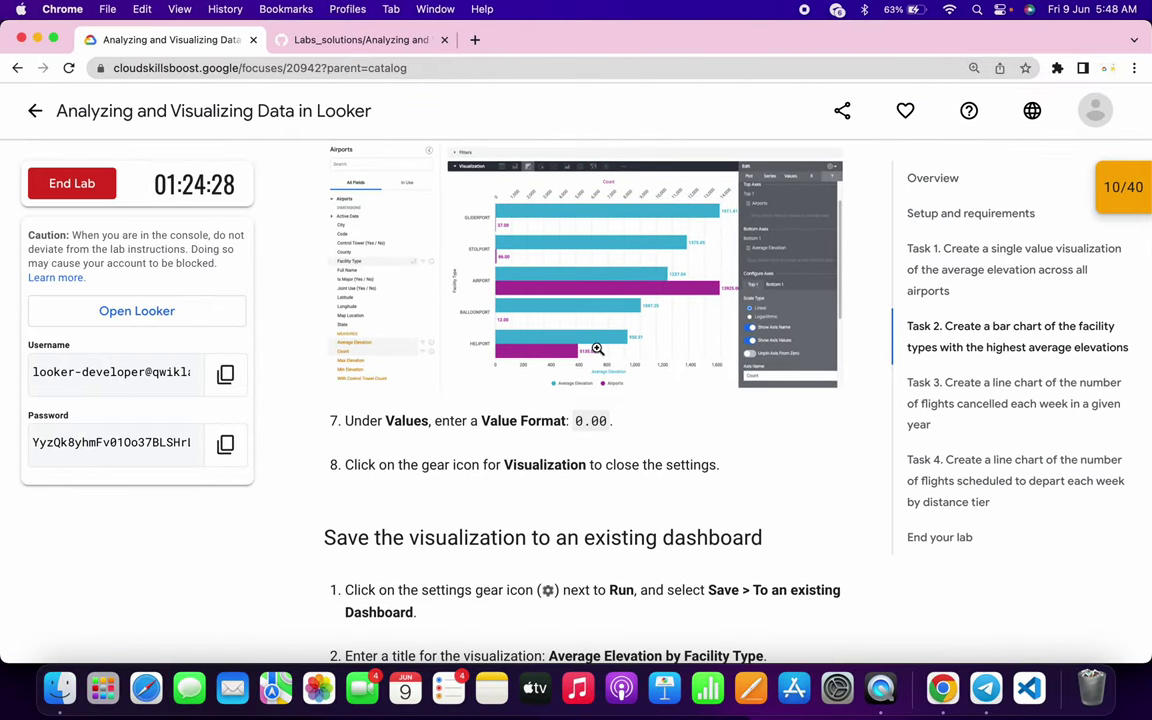
{"action": "left_click_drag", "start_coordinate": [333, 421], "coordinate": [607, 421]}
{"action": "left_click", "coordinate": [576, 421]}
{"action": "key", "text": "super+c"}
{"action": "key", "text": "ctrl+Right"}
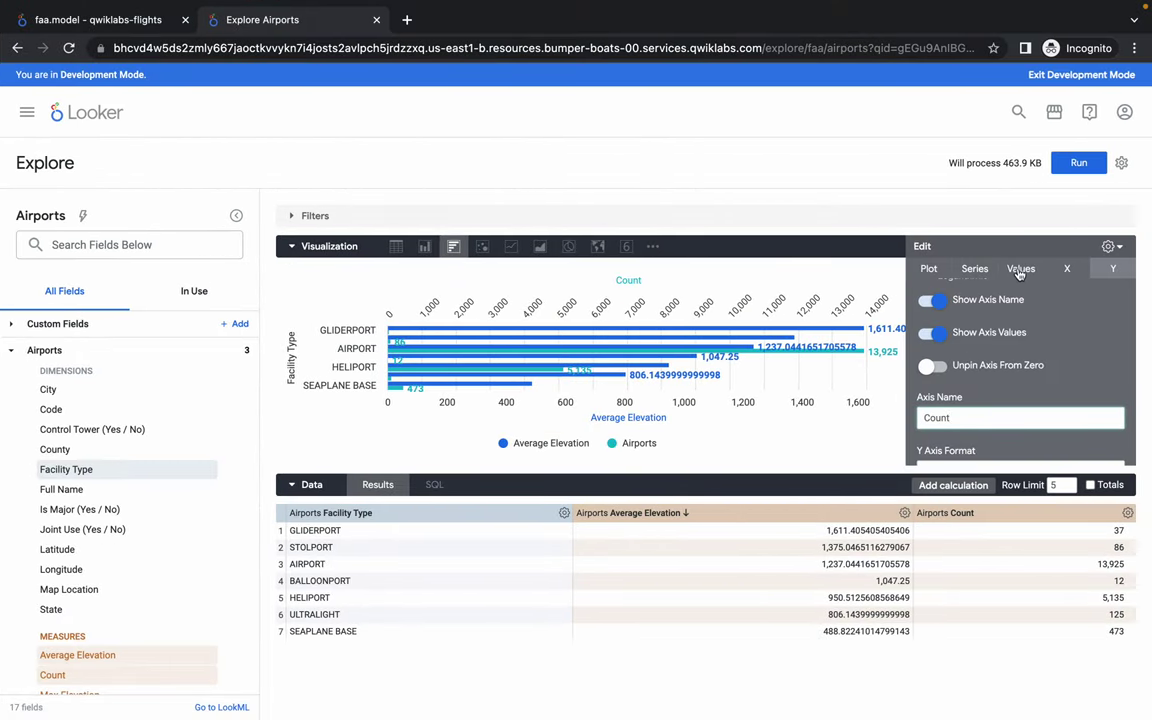
Step: Paste 0.00 as the value label format and rerun the query
{"action": "left_click", "coordinate": [1020, 269]}
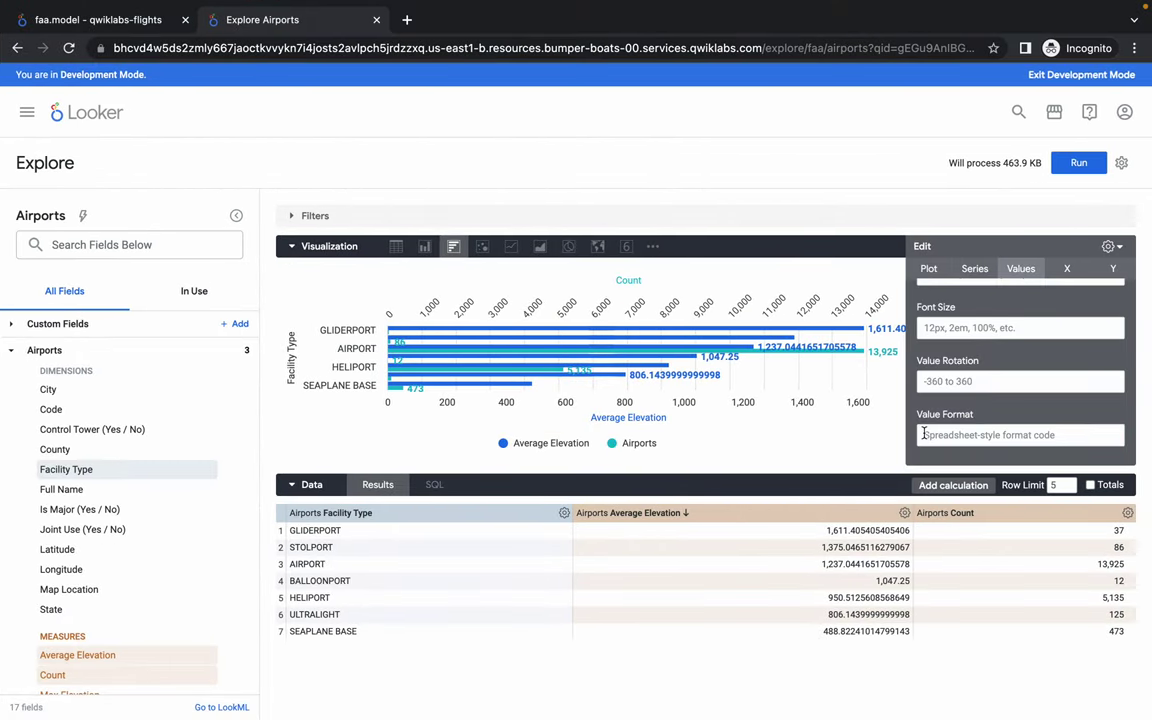
{"action": "key", "text": "super+v"}
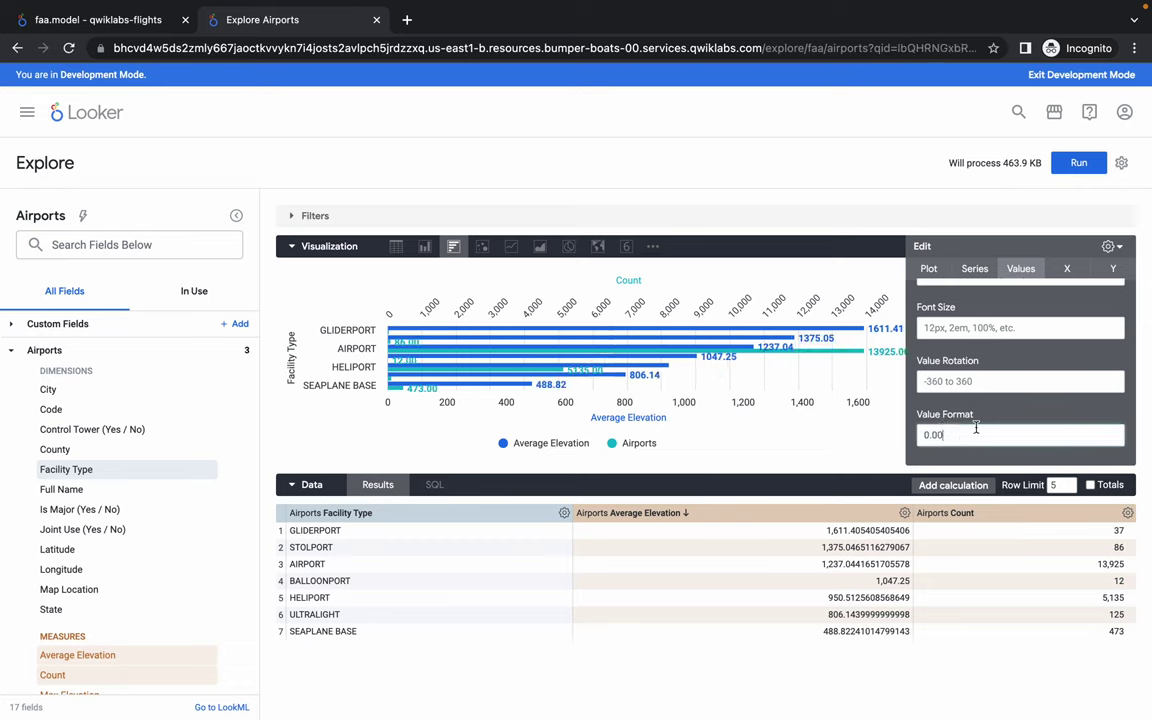
{"action": "left_click", "coordinate": [1082, 163]}
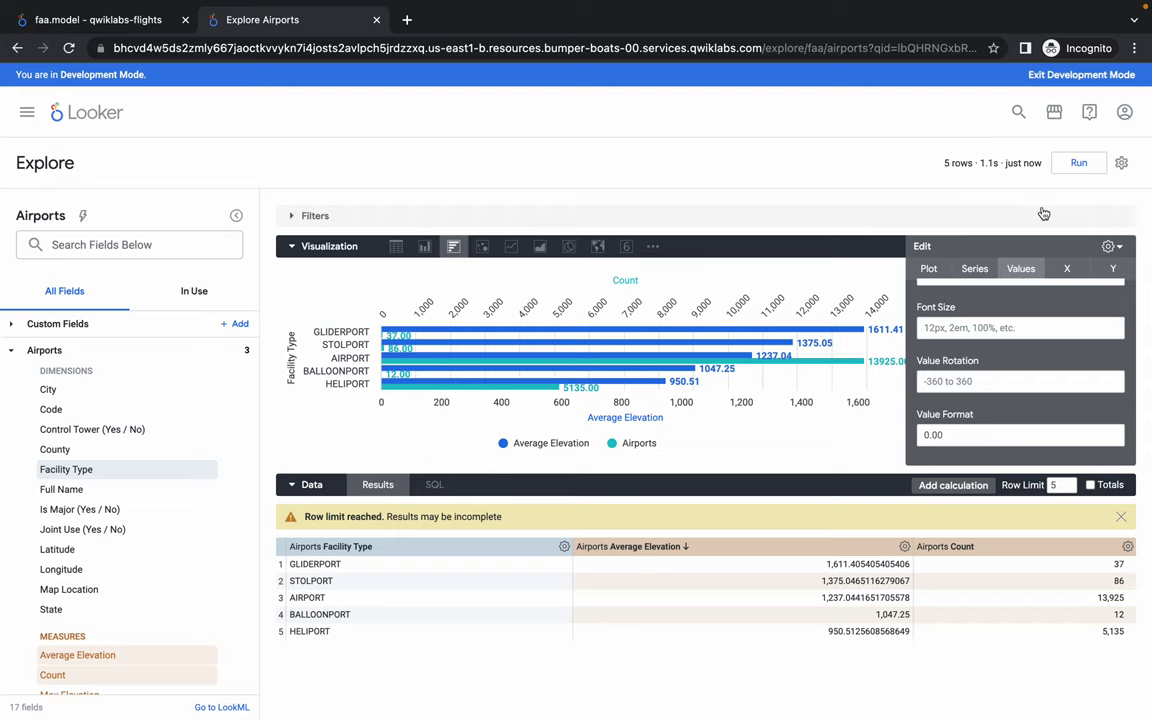
Step: Add the chart to an existing dashboard as 'Average Elevation by Facility Type', choosing Airports
{"action": "left_click", "coordinate": [1121, 163]}
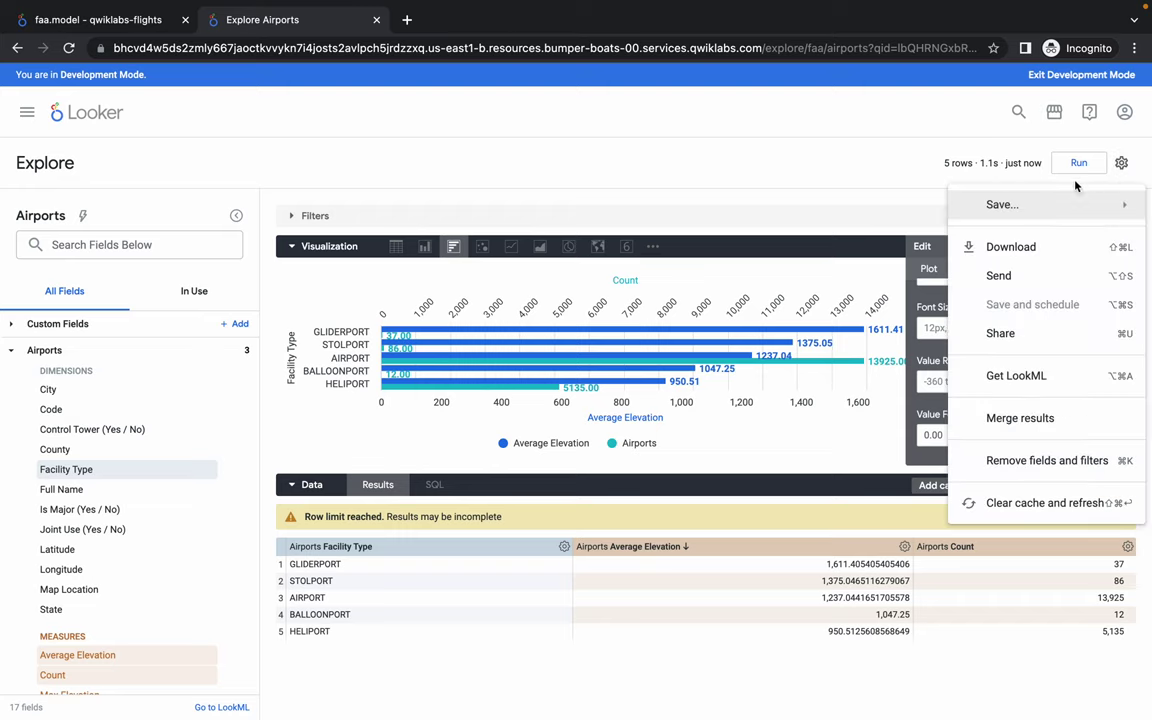
{"action": "mouse_move", "coordinate": [988, 207]}
{"action": "left_click", "coordinate": [823, 240]}
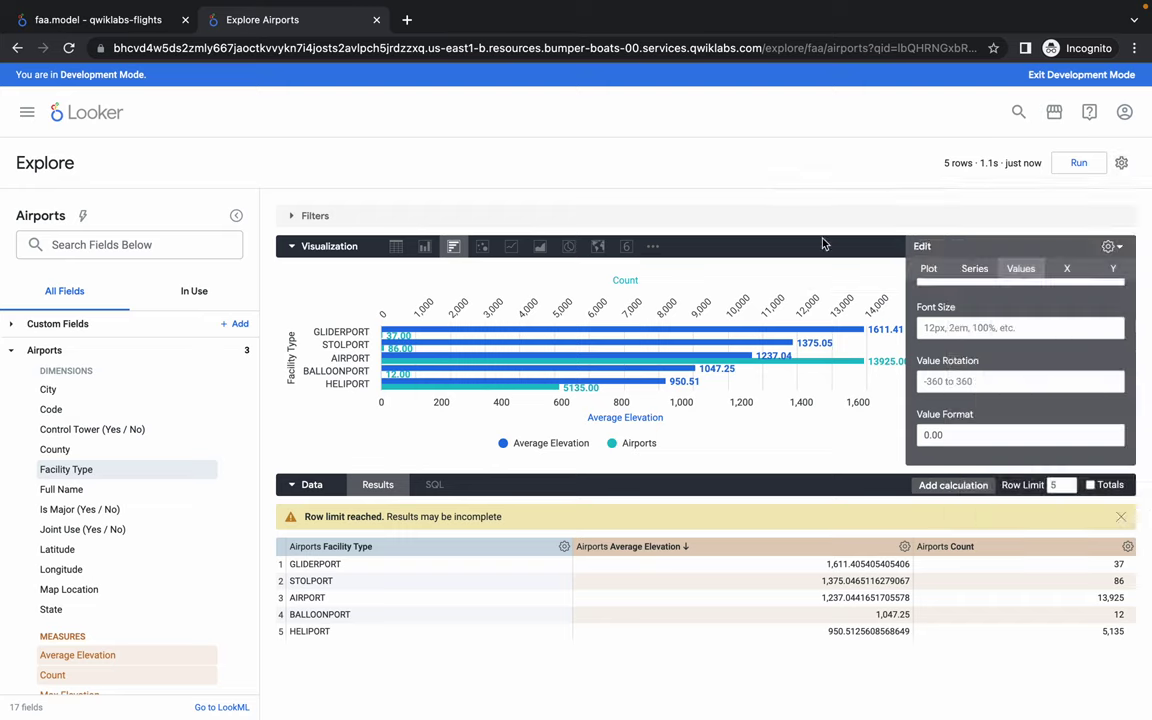
{"action": "key", "text": "ctrl+Left"}
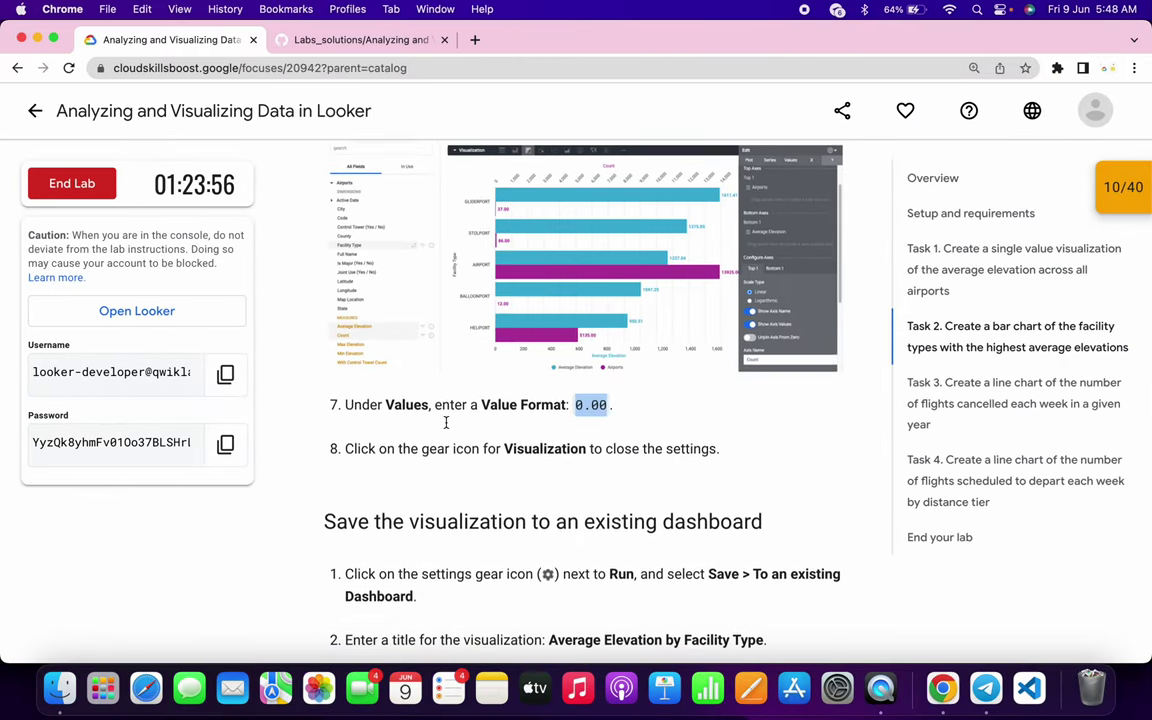
{"action": "scroll", "coordinate": [585, 360], "scroll_direction": "down", "scroll_amount": 1}
{"action": "mouse_move", "coordinate": [548, 371]}
{"action": "left_mouse_down"}
{"action": "mouse_move", "coordinate": [766, 373]}
{"action": "mouse_move", "coordinate": [550, 372]}
{"action": "left_mouse_up"}
{"action": "key", "text": "ctrl+Right"}
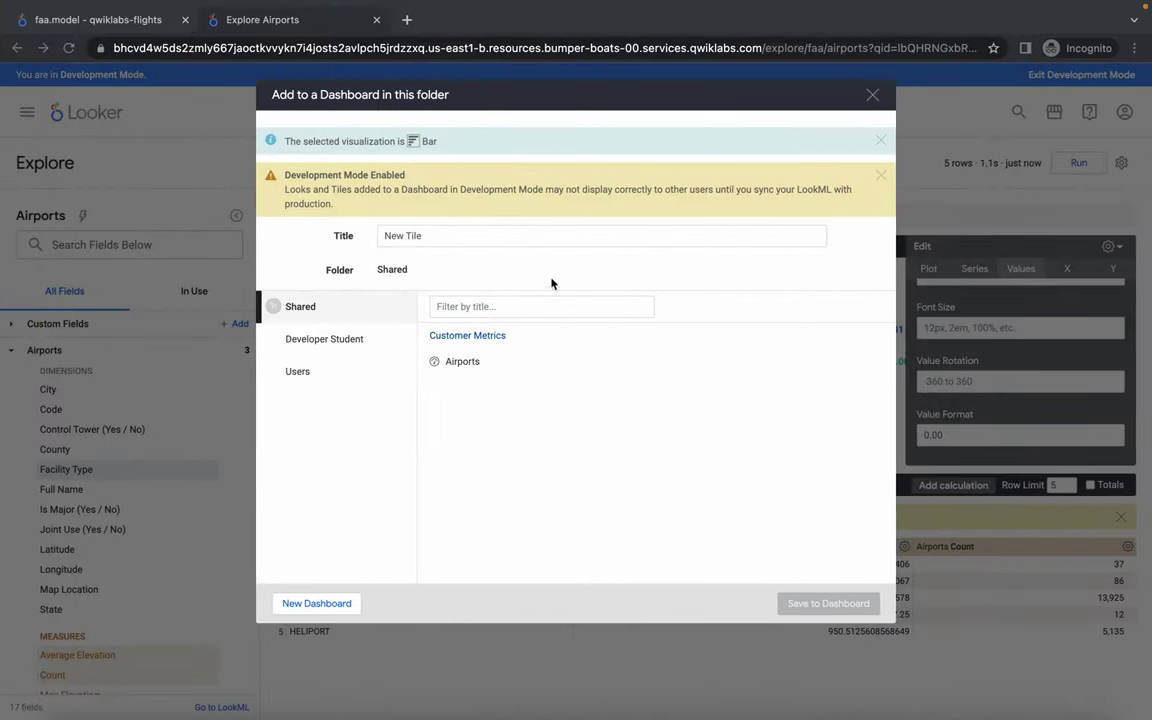
{"action": "triple_click", "coordinate": [487, 234]}
{"action": "key", "text": "ctrl+v"}
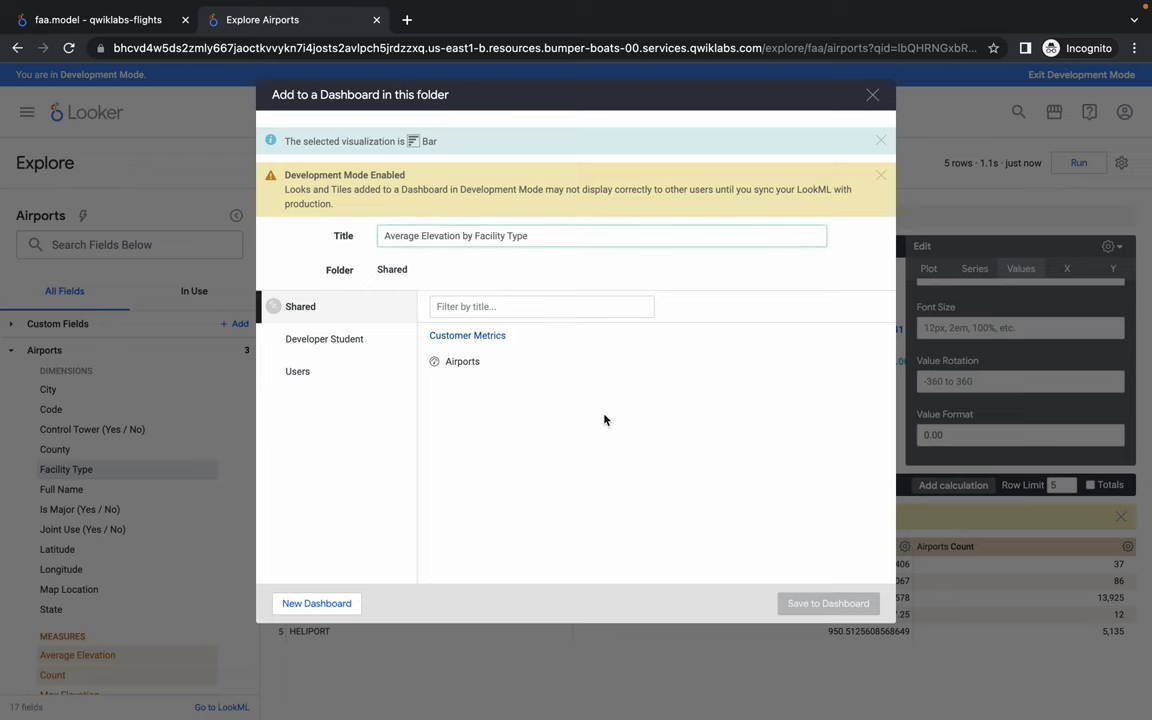
{"action": "left_click", "coordinate": [465, 363]}
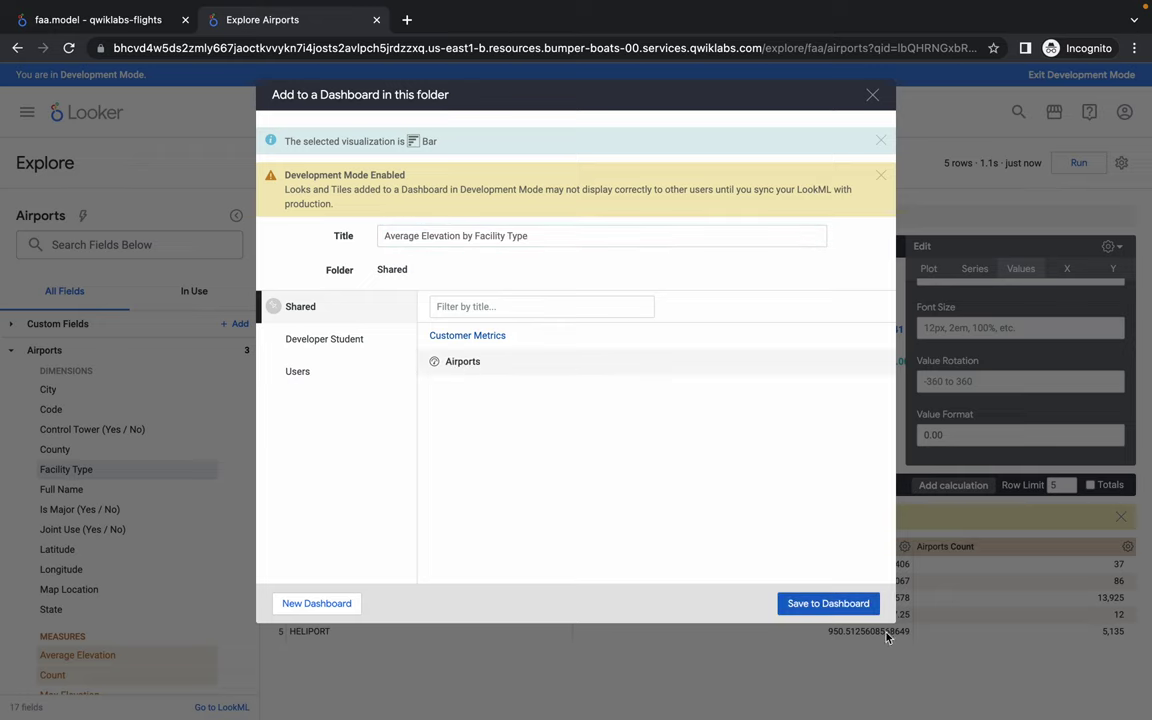
Step: Save the tile to the Airports dashboard and run Task 2's Check my progress
{"action": "left_click", "coordinate": [812, 604]}
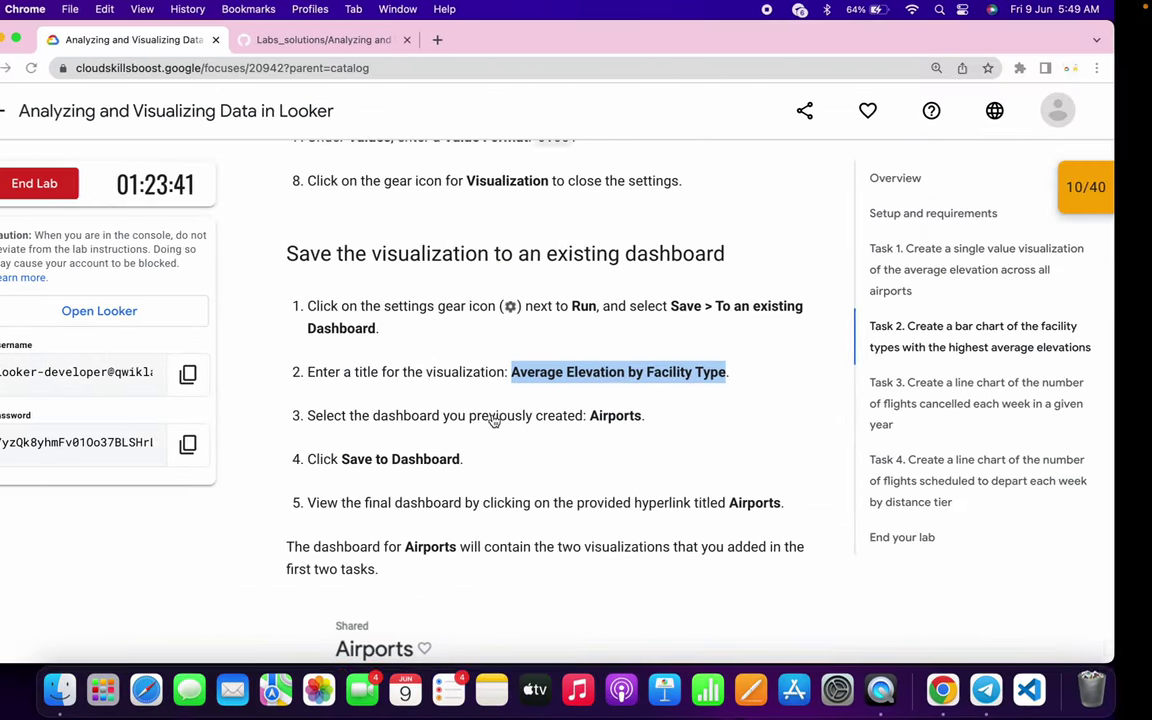
{"action": "scroll", "coordinate": [494, 416], "scroll_direction": "down", "scroll_amount": 5}
{"action": "scroll", "coordinate": [492, 415], "scroll_direction": "down", "scroll_amount": 10}
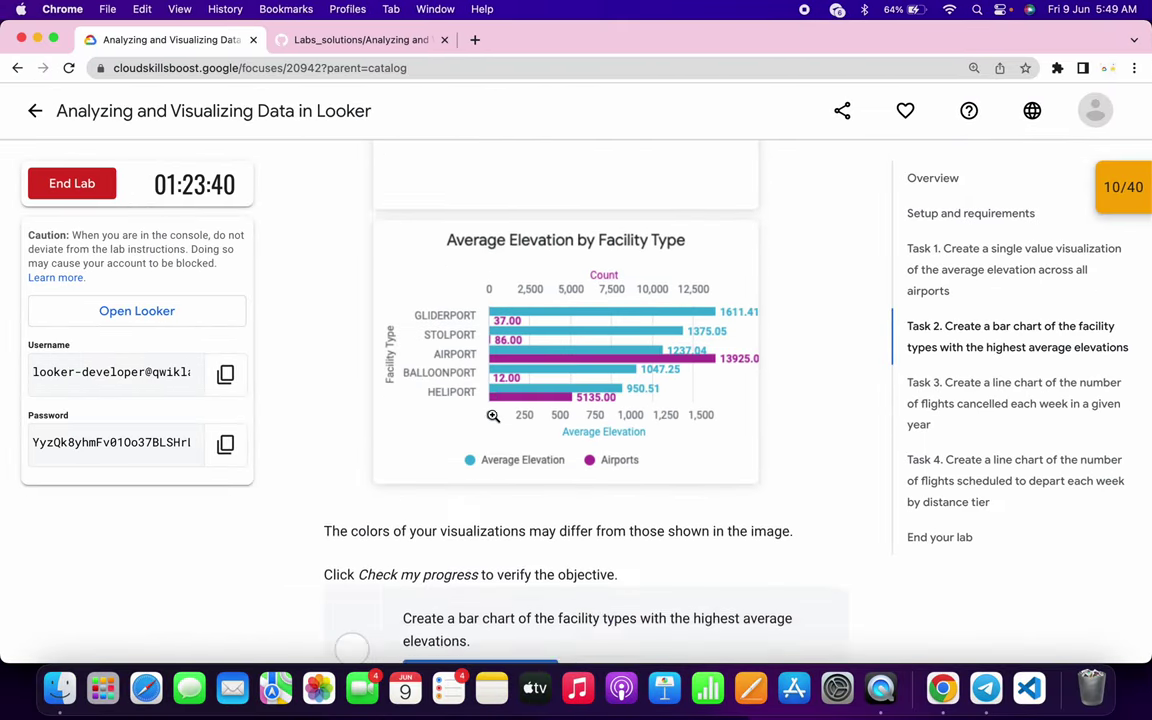
{"action": "left_click", "coordinate": [471, 320]}
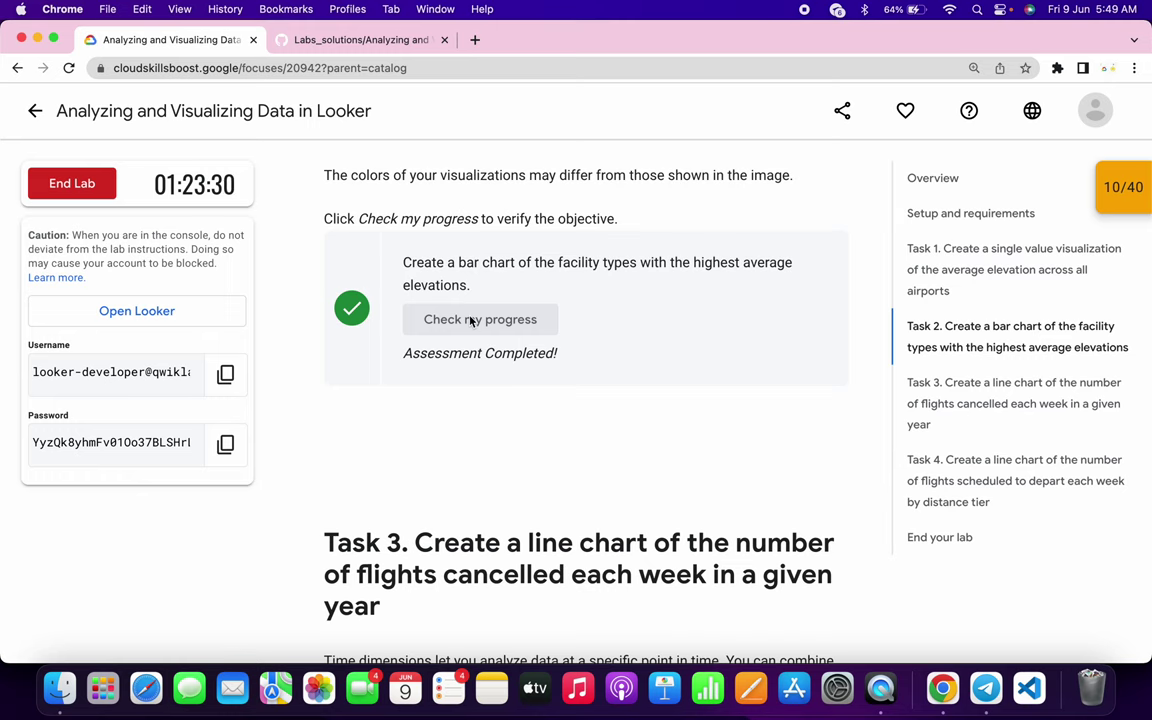
{"action": "scroll", "coordinate": [470, 320], "scroll_direction": "down", "scroll_amount": 5}
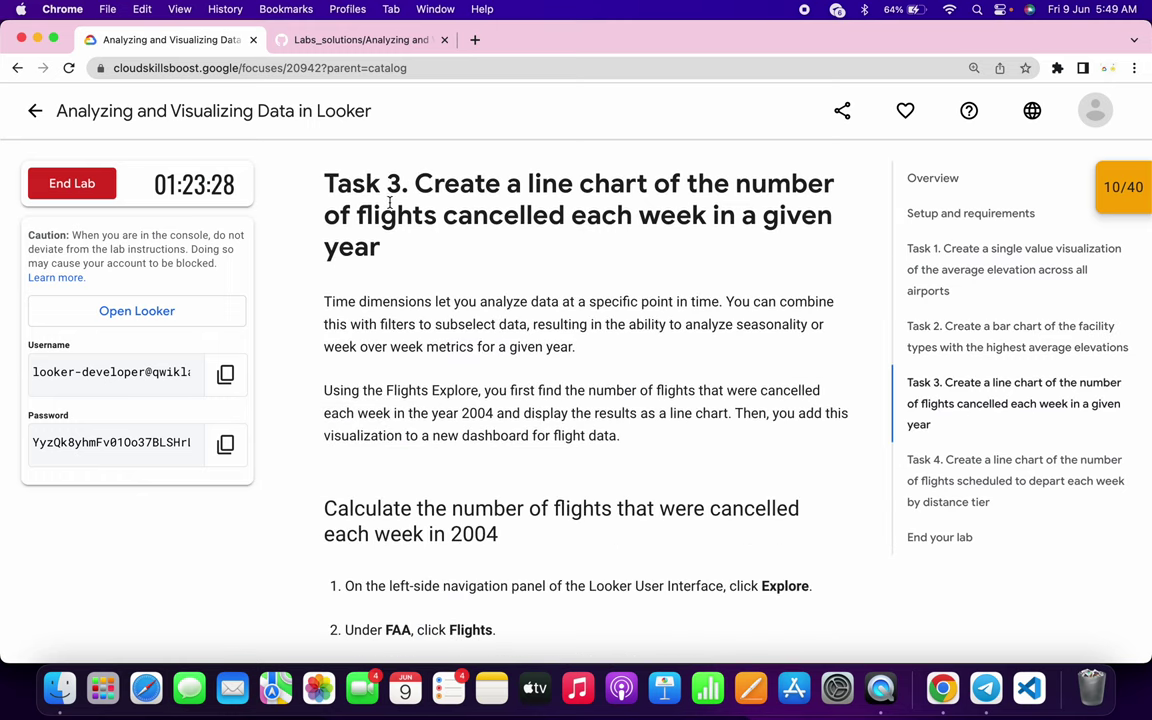
{"action": "key", "text": "ctrl+Right"}
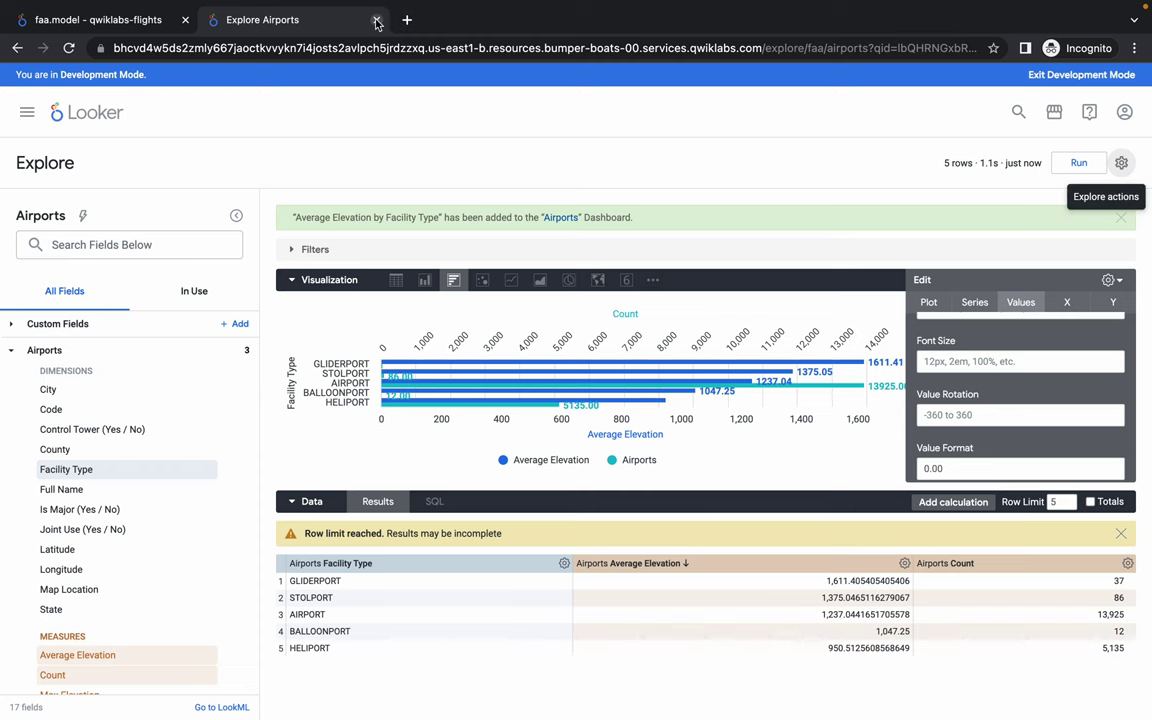
Step: Close the Explore tab and delete the old explore block from faa.model
{"action": "left_click", "coordinate": [377, 20]}
{"action": "scroll", "coordinate": [500, 500], "scroll_direction": "down", "scroll_amount": 2}
{"action": "left_click_drag", "start_coordinate": [330, 640], "coordinate": [311, 549]}
{"action": "key", "text": "BackSpace"}
{"action": "key", "text": "ctrl+Left"}
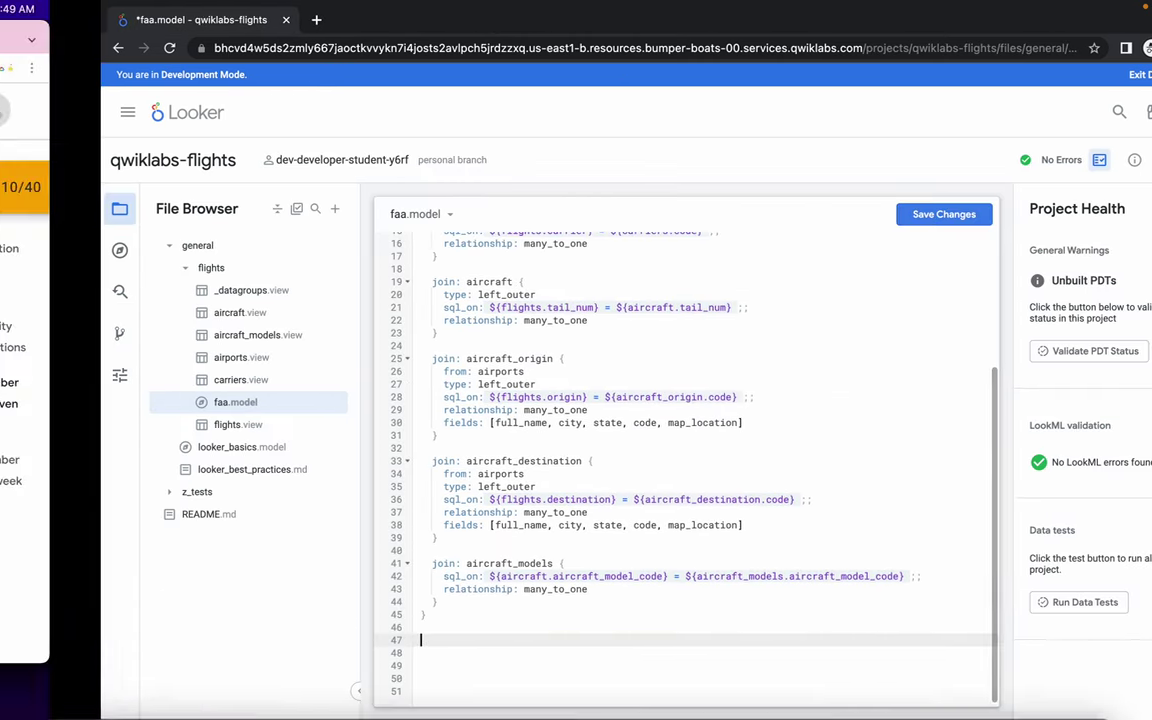
Step: Copy the Task 3 flights code from the solutions page into faa.model
{"action": "left_click", "coordinate": [302, 40]}
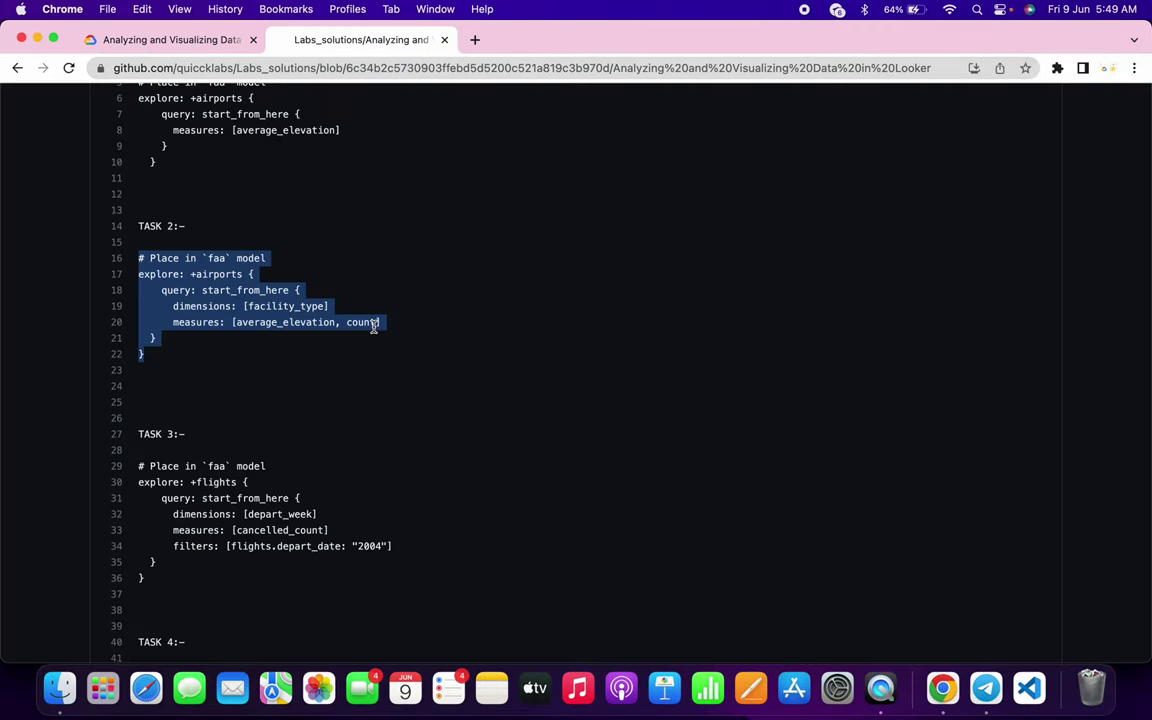
{"action": "scroll", "coordinate": [373, 325], "scroll_direction": "down", "scroll_amount": 3}
{"action": "left_click_drag", "start_coordinate": [149, 483], "coordinate": [131, 356]}
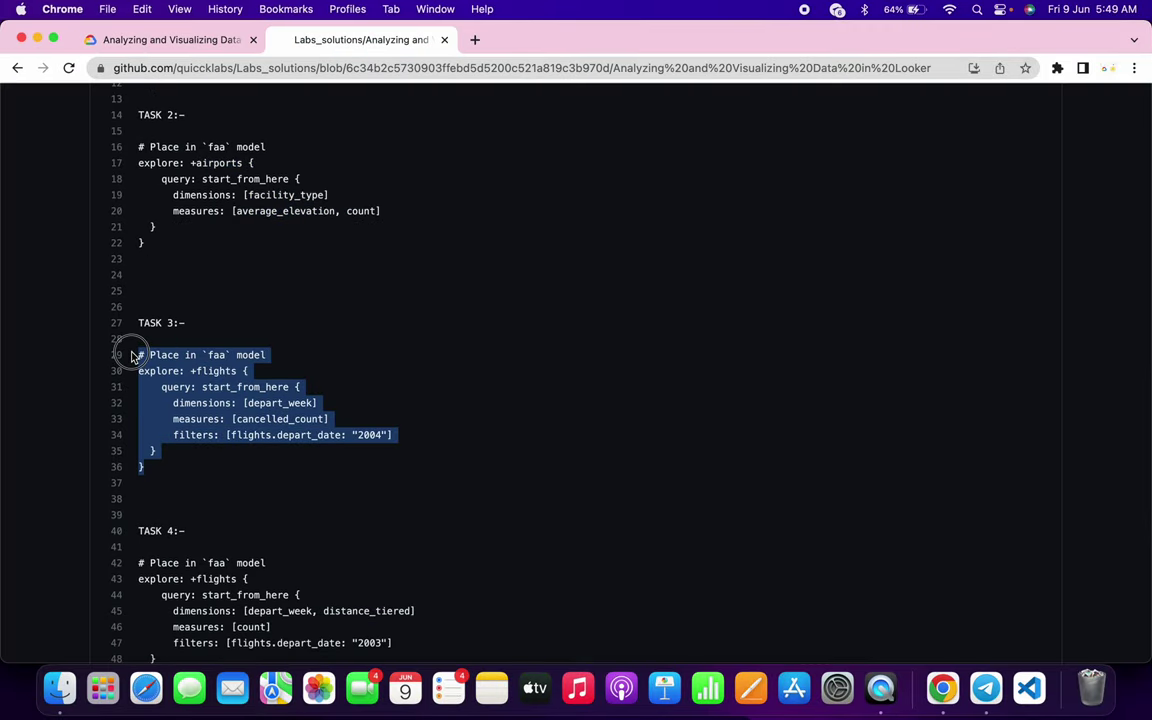
{"action": "key", "text": "super+c"}
{"action": "key", "text": "ctrl+Right"}
{"action": "key", "text": "super+v"}
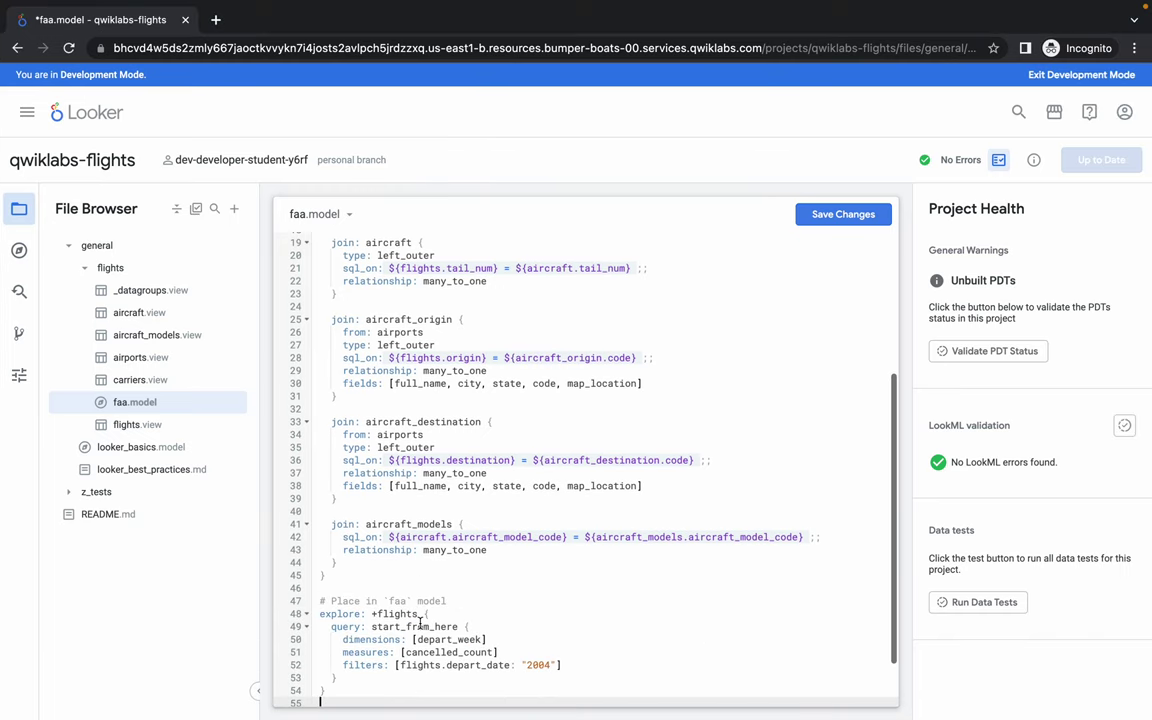
{"action": "scroll", "coordinate": [420, 620], "scroll_direction": "down", "scroll_amount": 2}
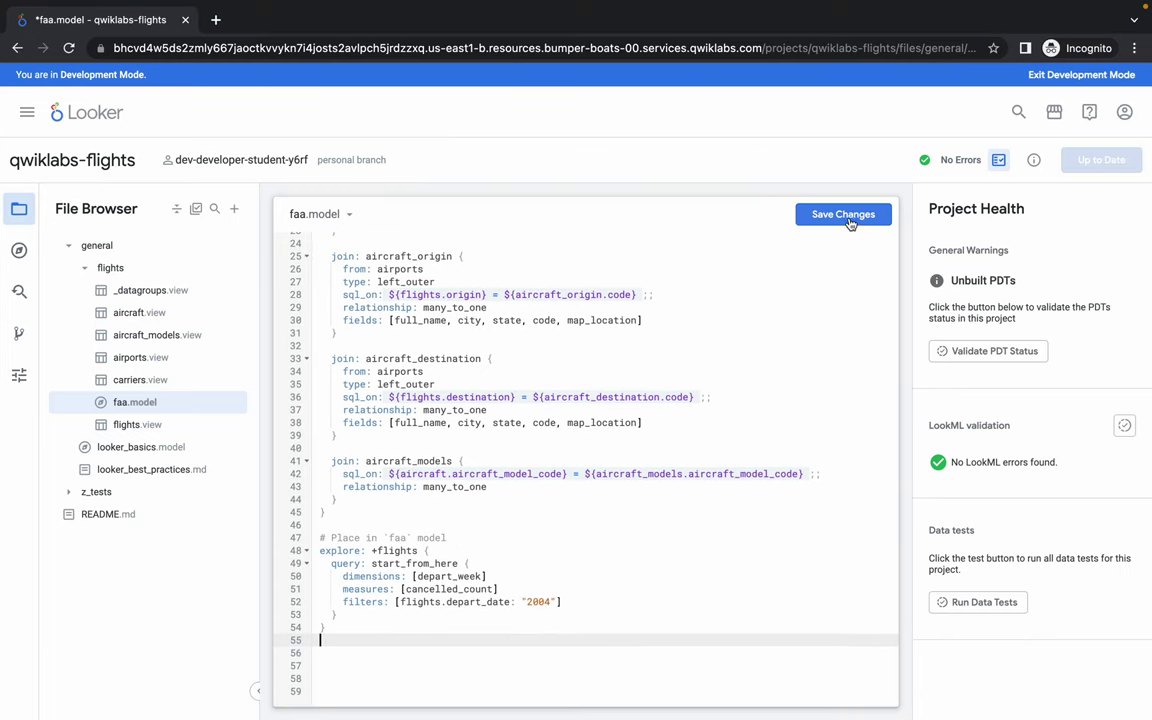
Step: Save and validate faa.model, commit it with message 'tas', and deploy to production
{"action": "left_click", "coordinate": [846, 218]}
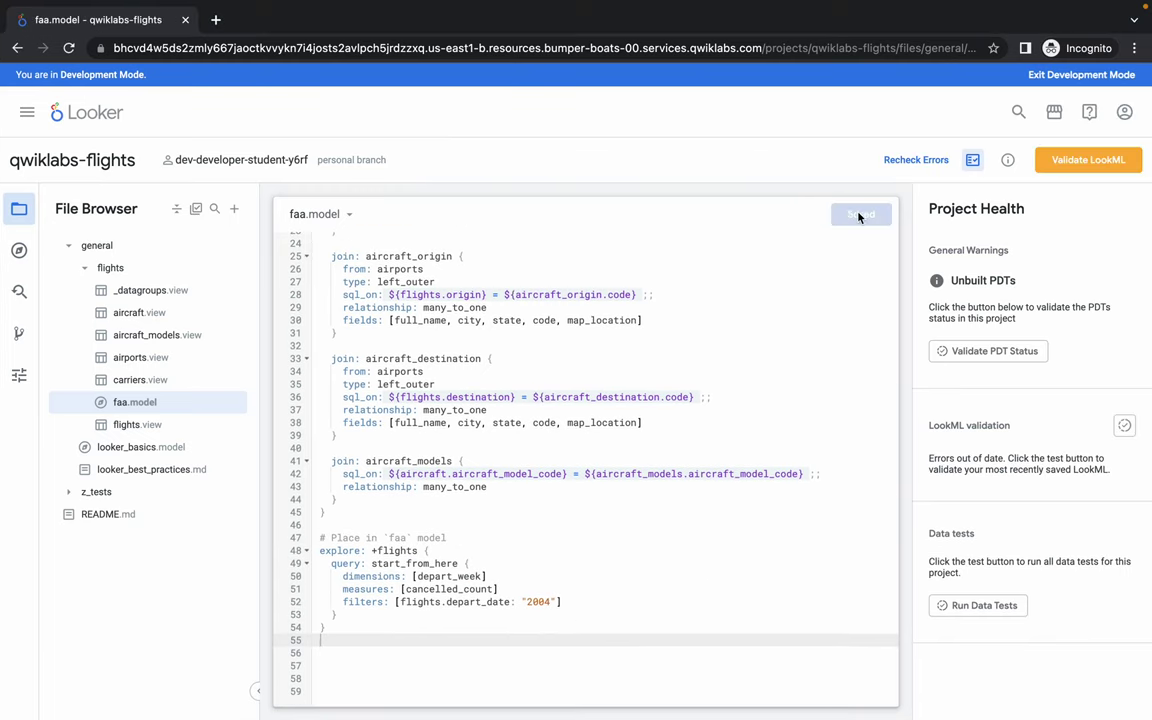
{"action": "left_click", "coordinate": [1069, 165]}
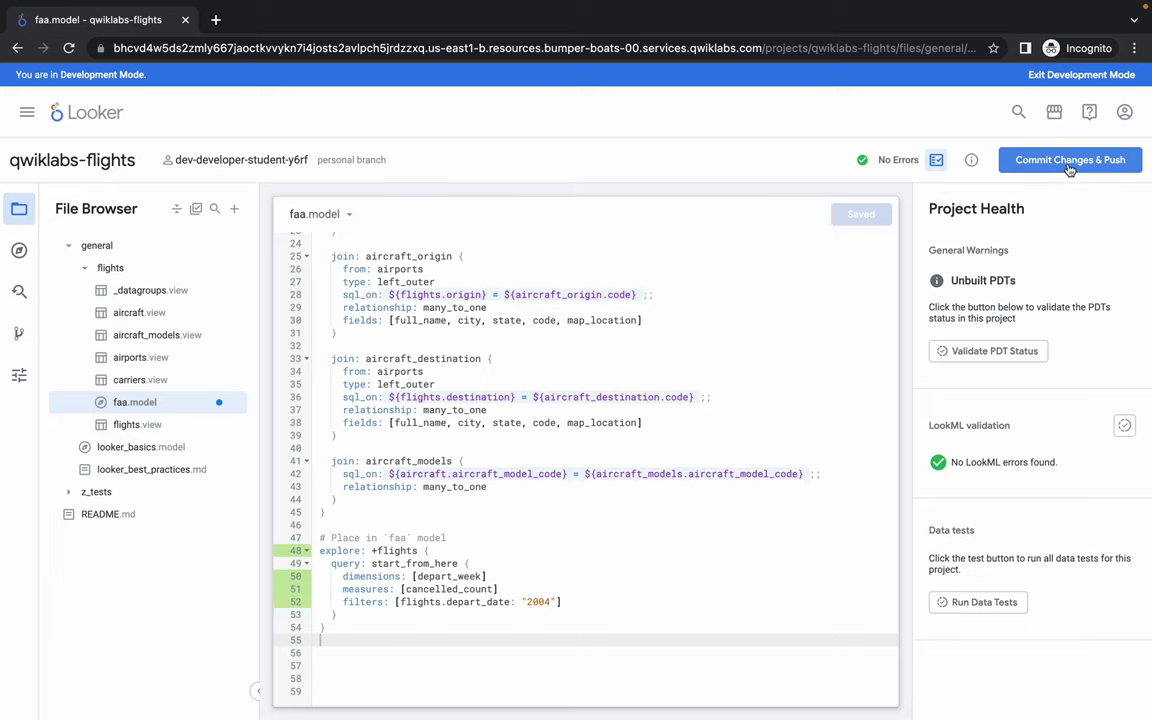
{"action": "left_click", "coordinate": [1069, 162]}
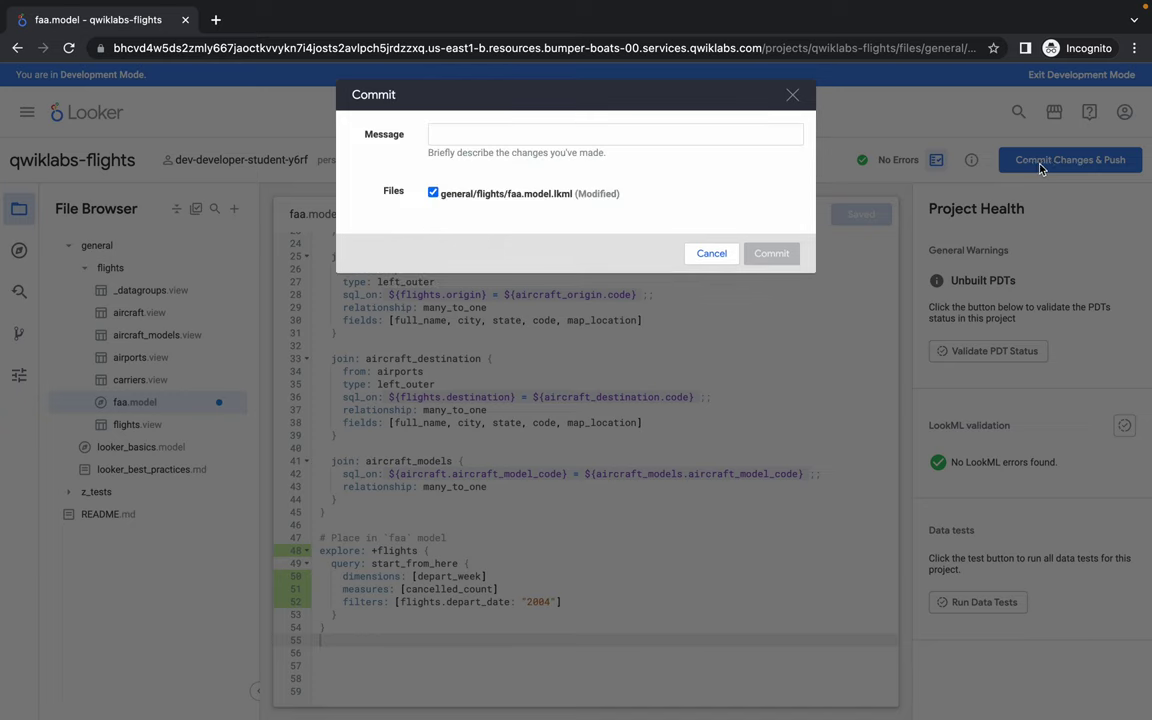
{"action": "left_click", "coordinate": [659, 132]}
{"action": "type", "text": "task3"}
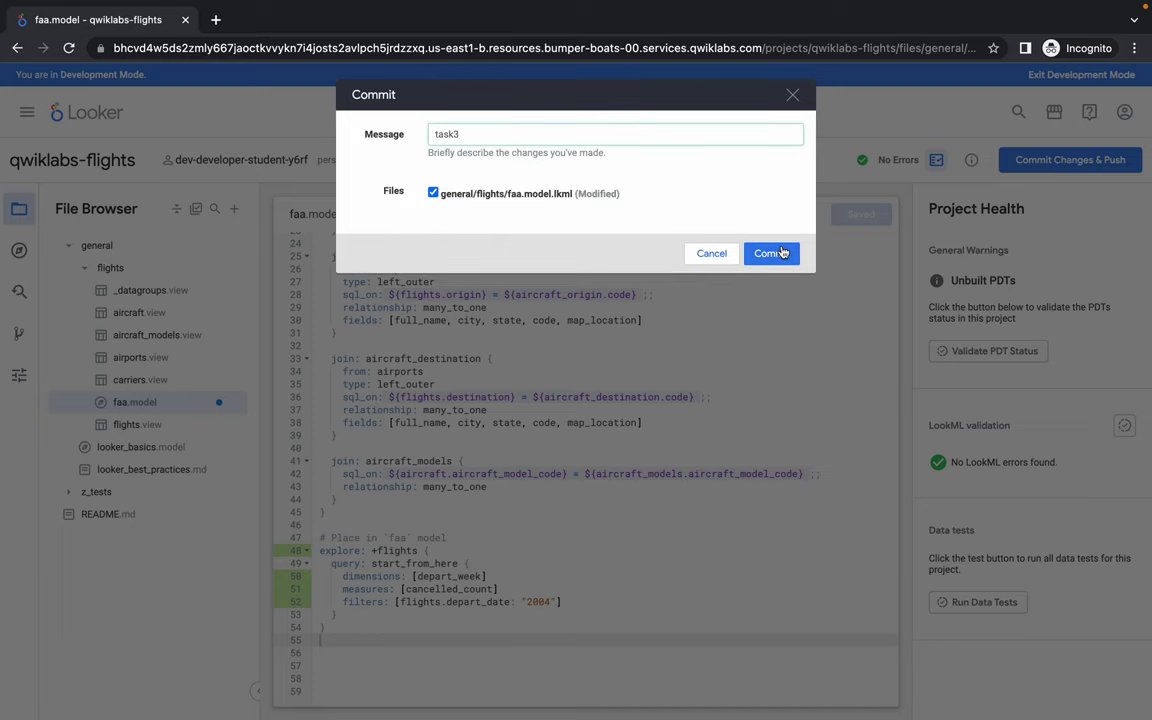
{"action": "left_click", "coordinate": [780, 253]}
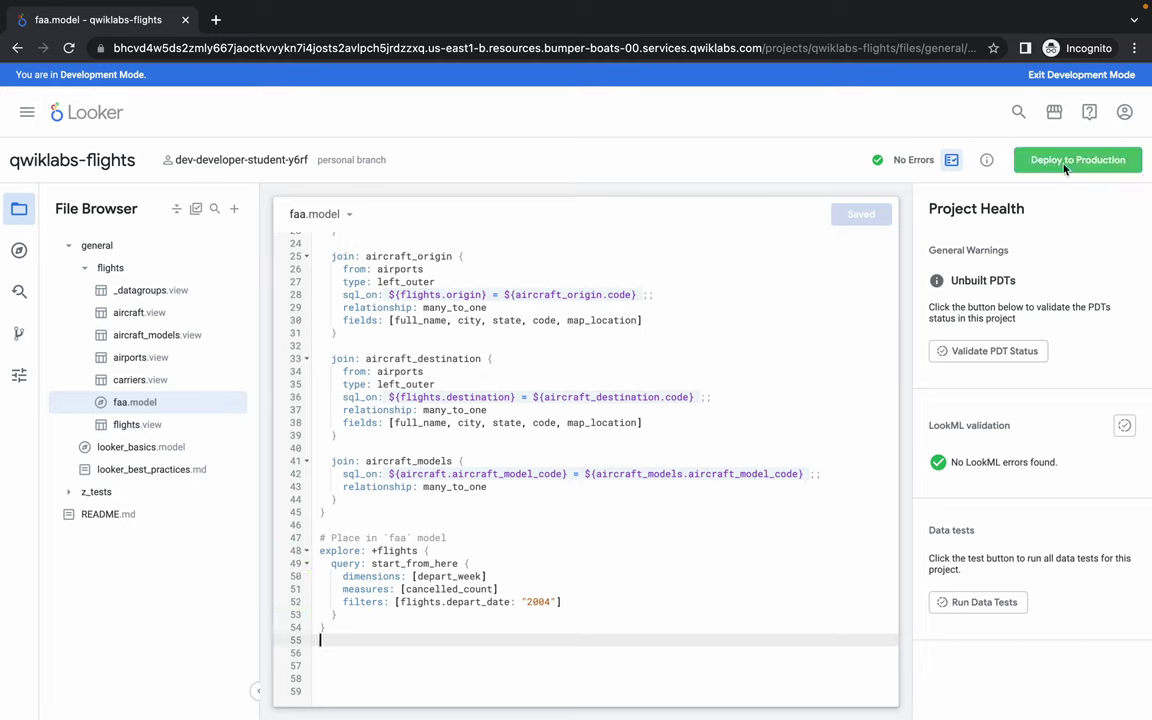
{"action": "left_click", "coordinate": [1065, 167]}
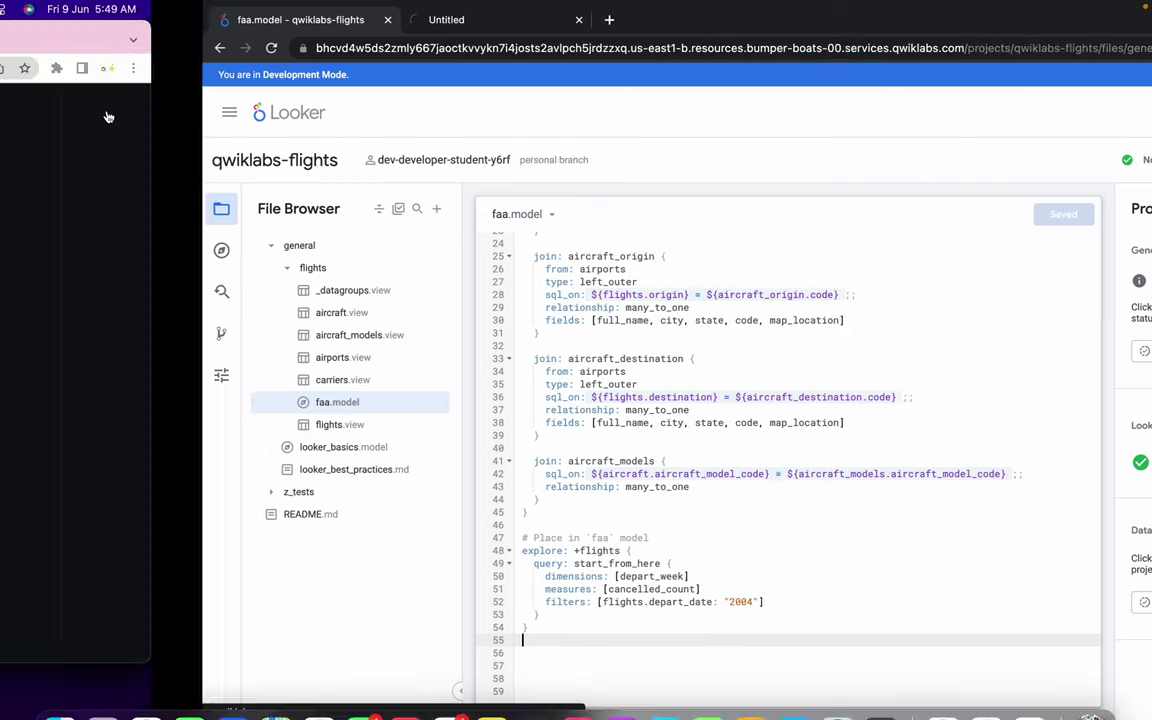
Step: Deselect the Task 3 code on the solutions page and return to the Looker home page
{"action": "left_click", "coordinate": [108, 116]}
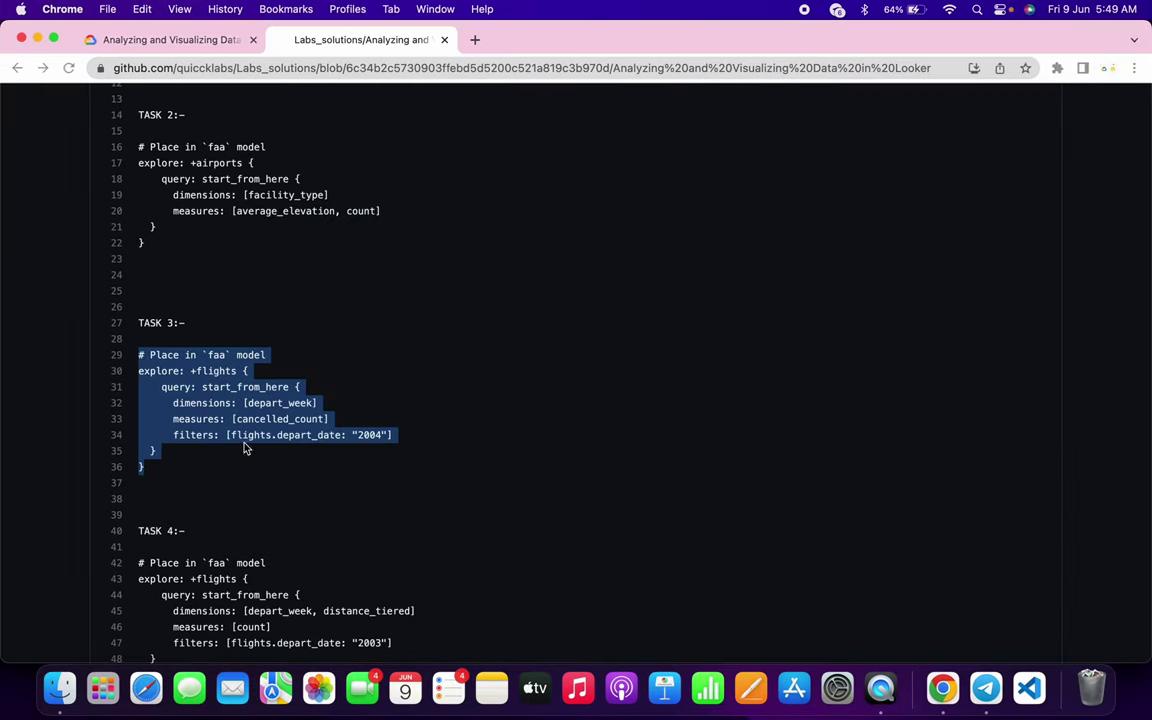
{"action": "left_click", "coordinate": [141, 371]}
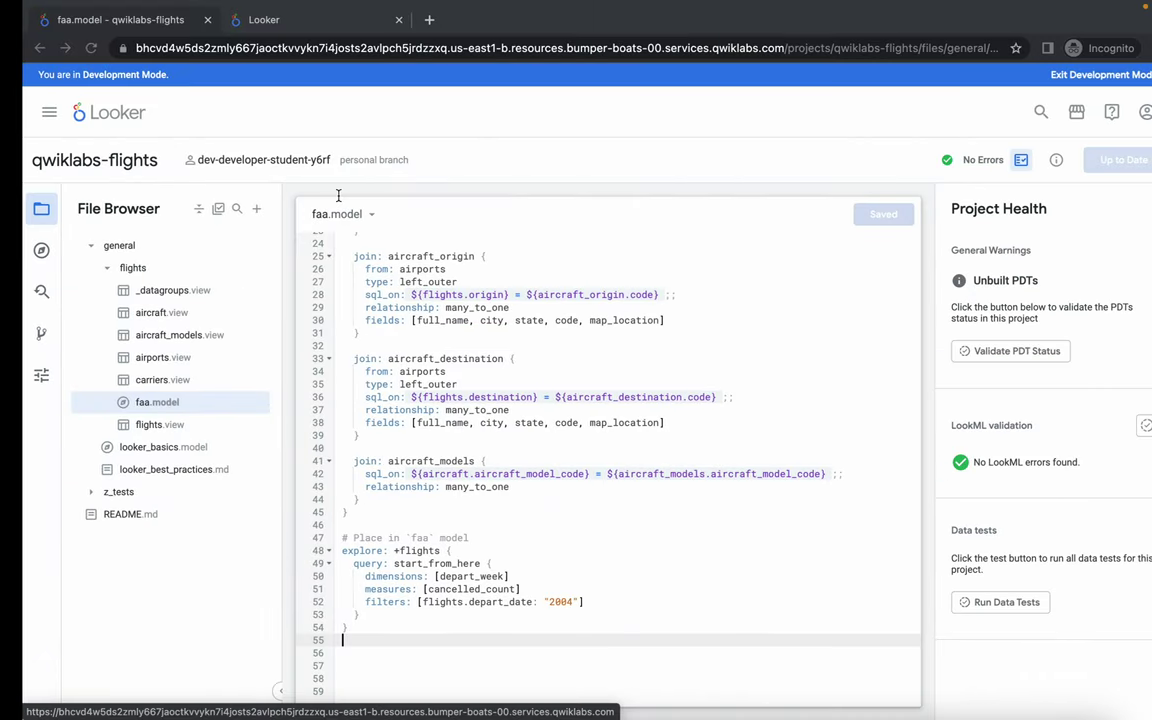
{"action": "left_click", "coordinate": [238, 20]}
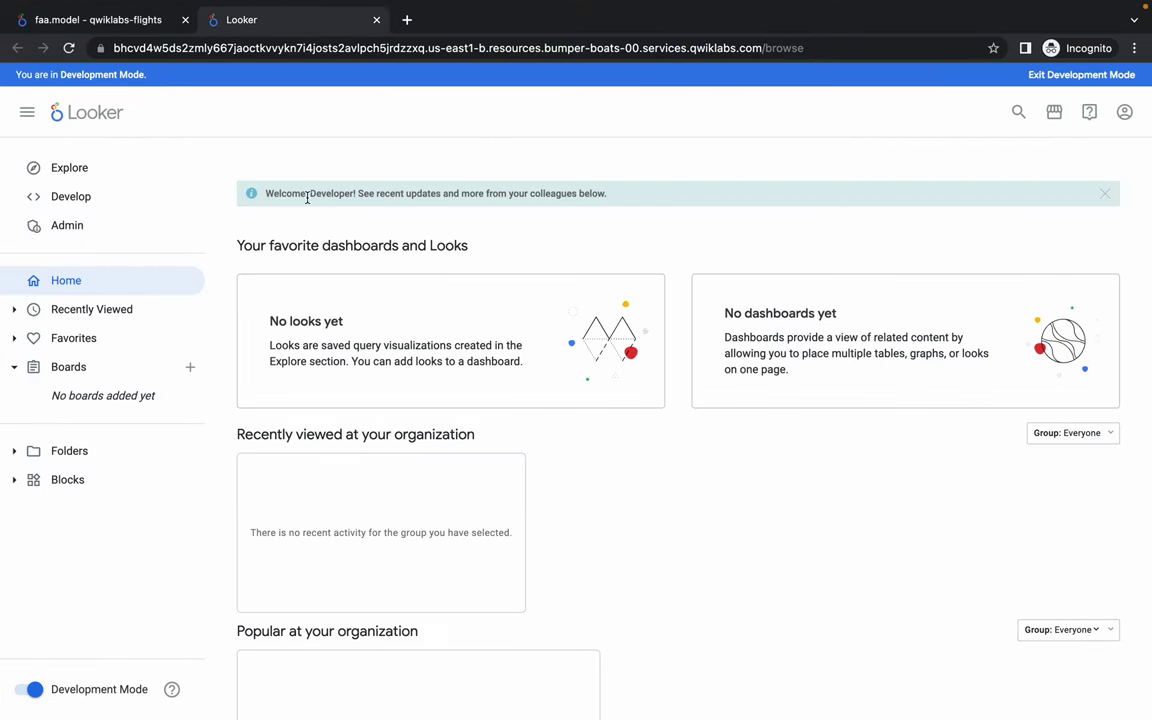
Step: Open FAA Flights via Start From Here, then scroll the lab to 'Customize a line chart'
{"action": "left_click", "coordinate": [90, 172]}
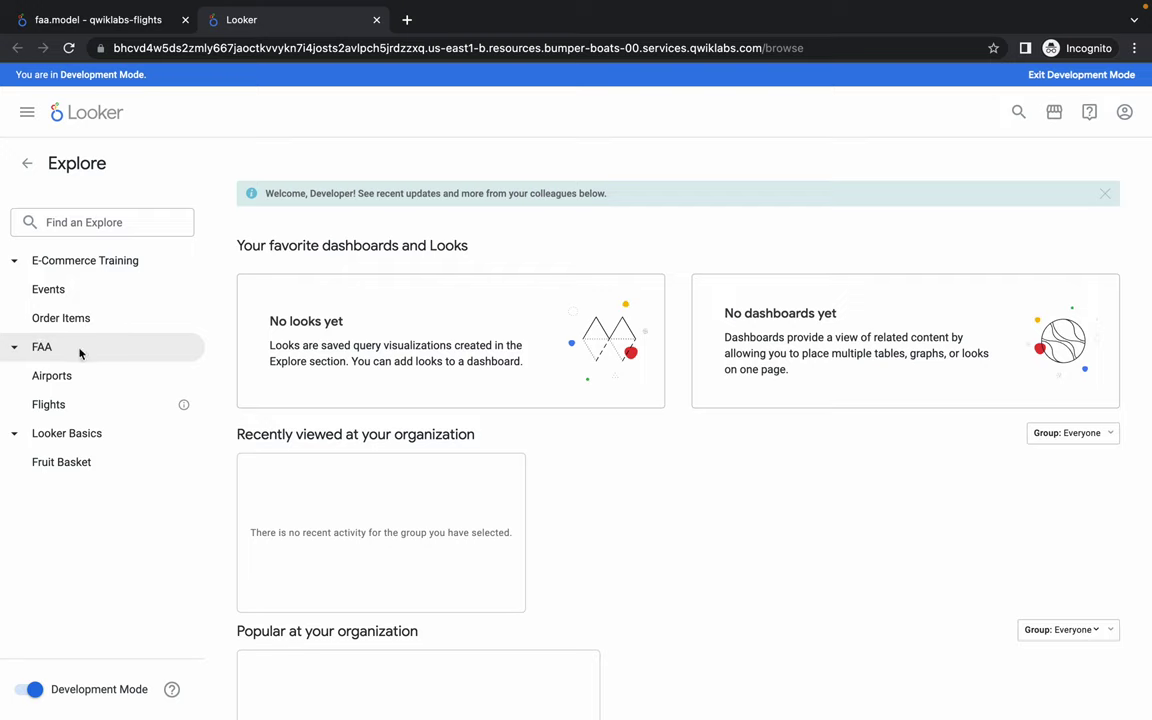
{"action": "left_click", "coordinate": [47, 410]}
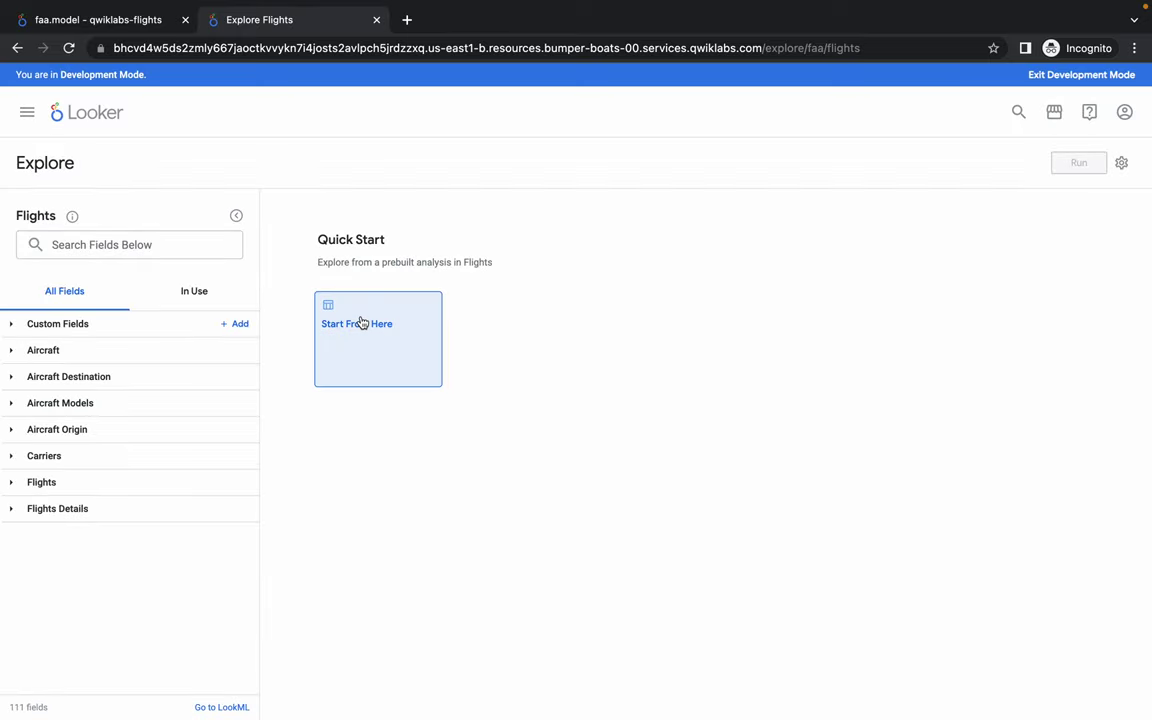
{"action": "left_click", "coordinate": [362, 323]}
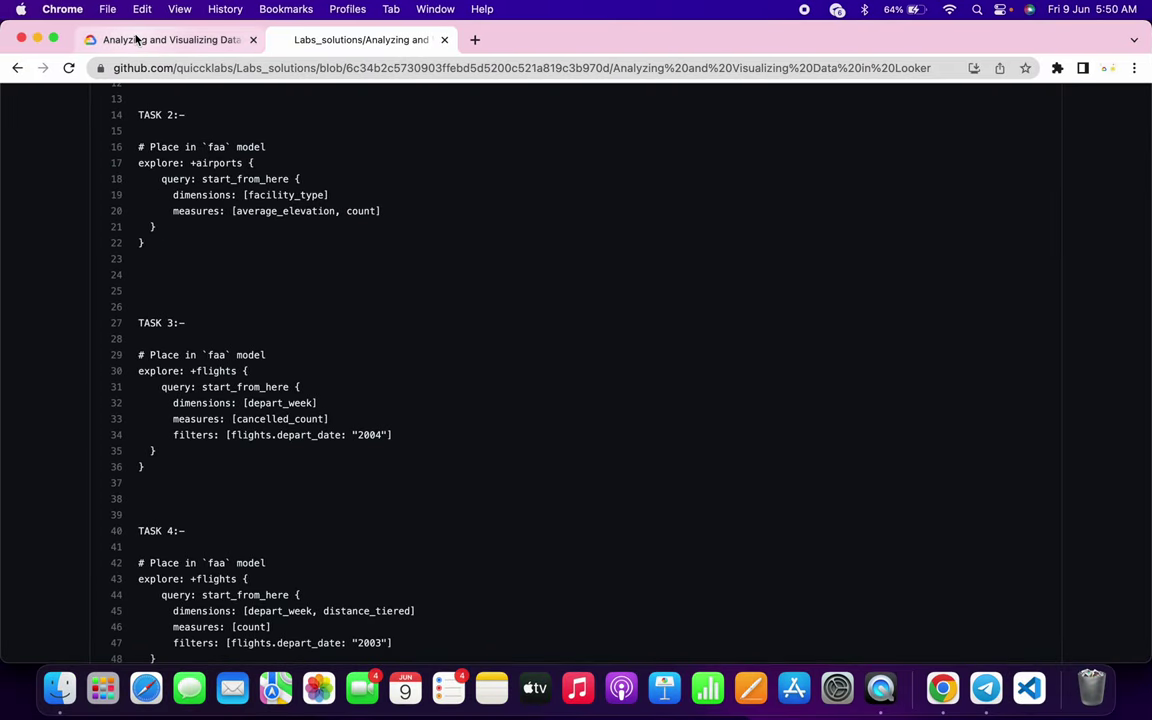
{"action": "key", "text": "ctrl+shift+Tab"}
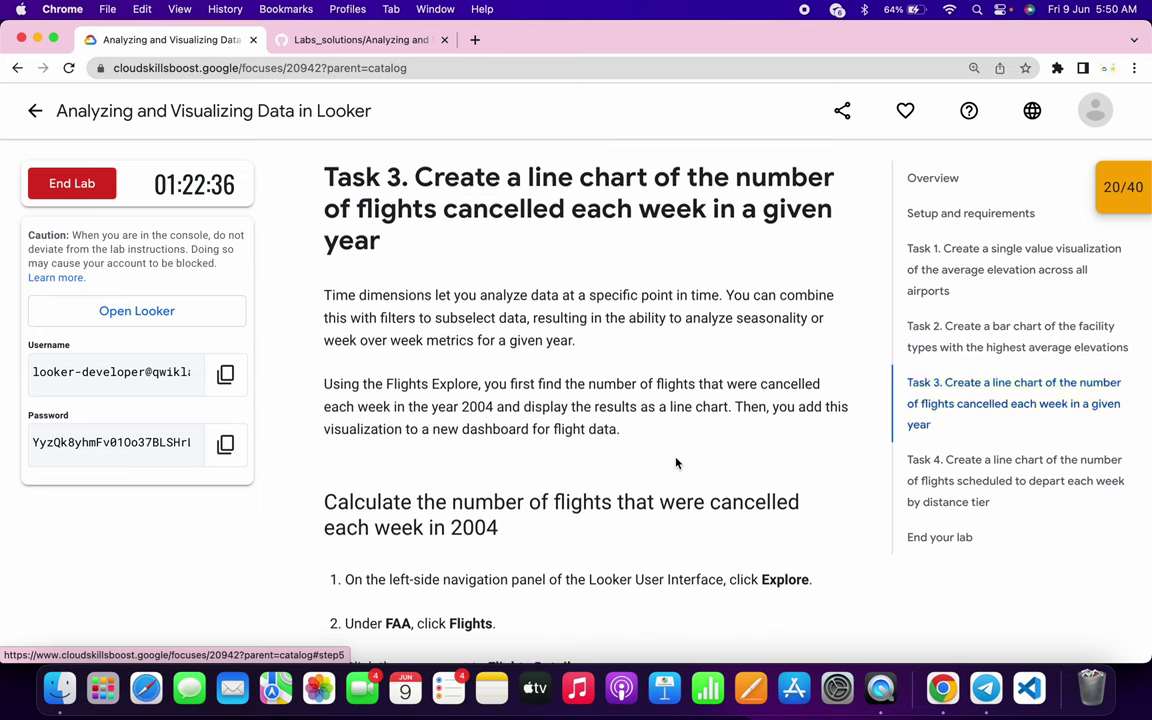
{"action": "scroll", "coordinate": [676, 463], "scroll_direction": "down", "scroll_amount": 10}
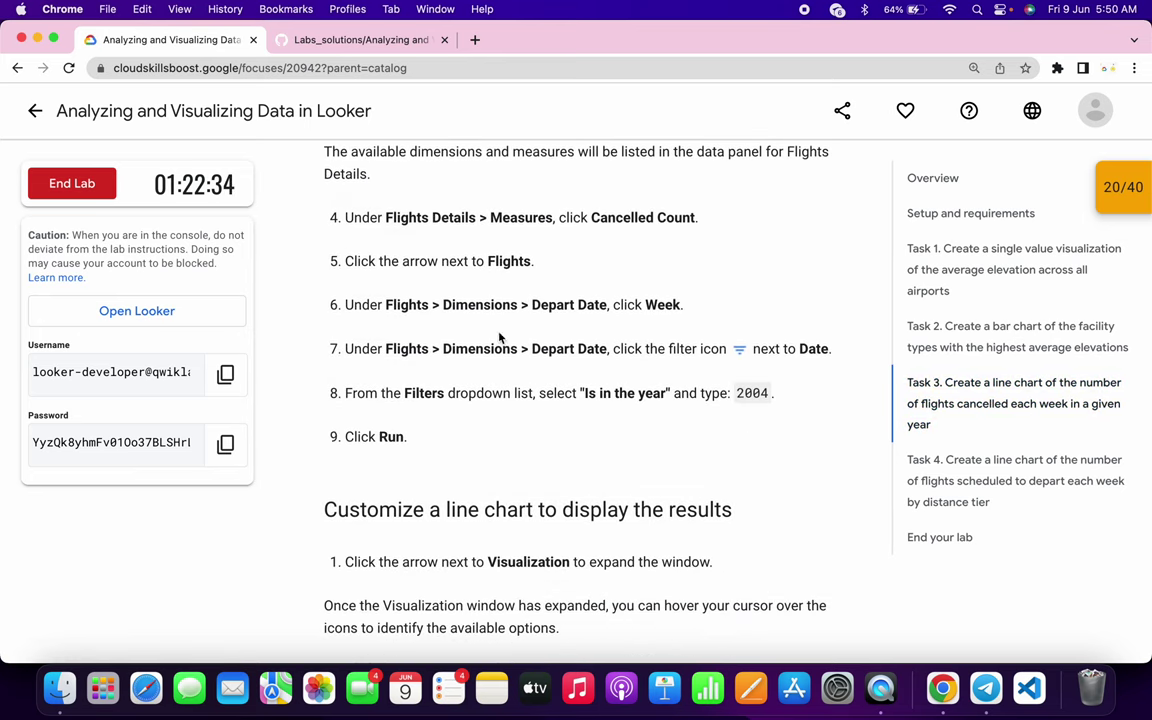
{"action": "scroll", "coordinate": [525, 352], "scroll_direction": "down", "scroll_amount": 4}
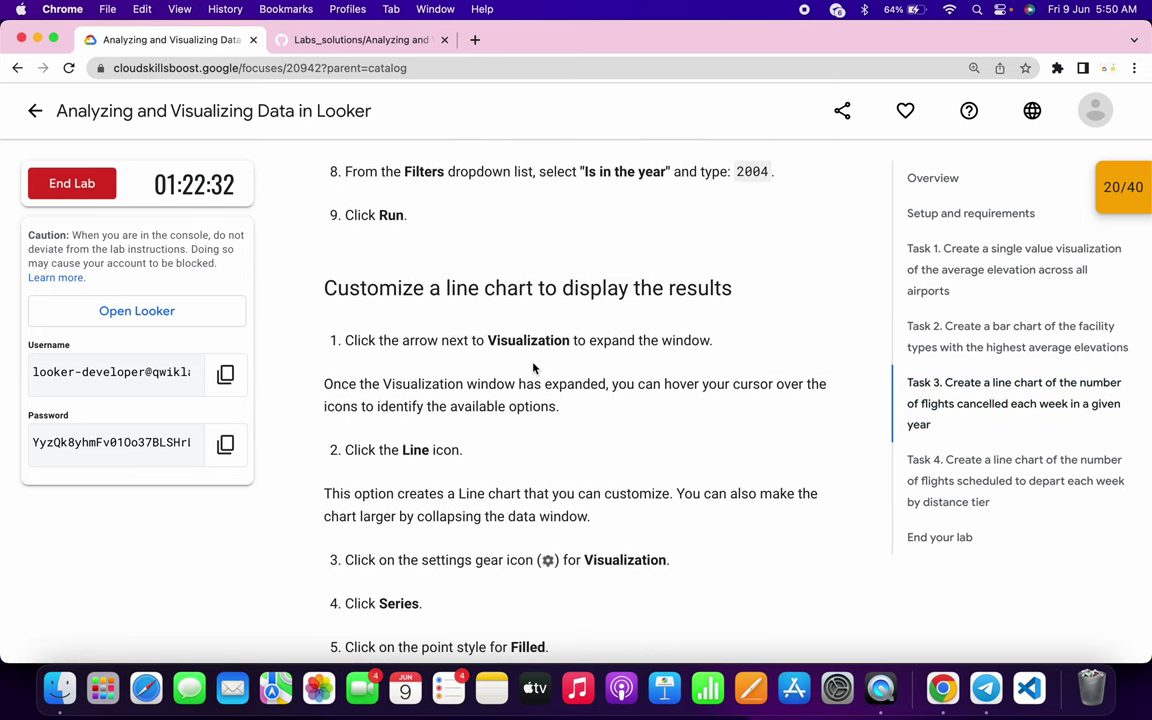
Step: Set the line chart's series Point Style to Filled
{"action": "scroll", "coordinate": [533, 368], "scroll_direction": "down", "scroll_amount": 4}
{"action": "key", "text": "ctrl+Right"}
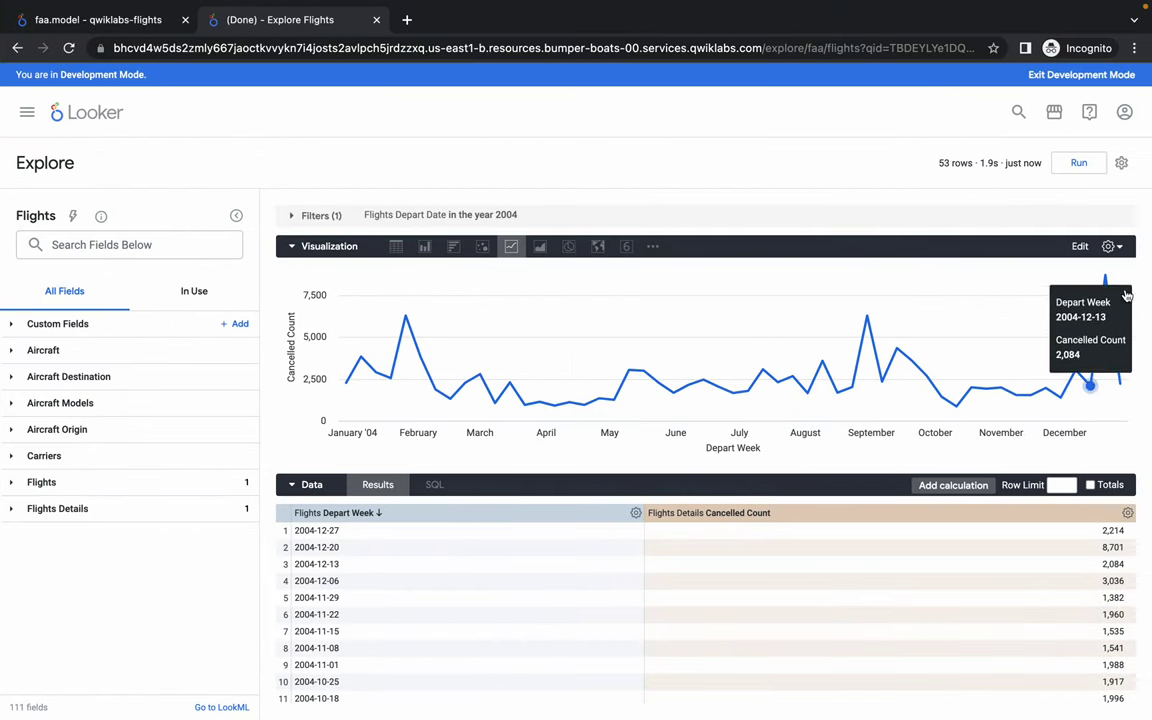
{"action": "left_click", "coordinate": [1108, 247]}
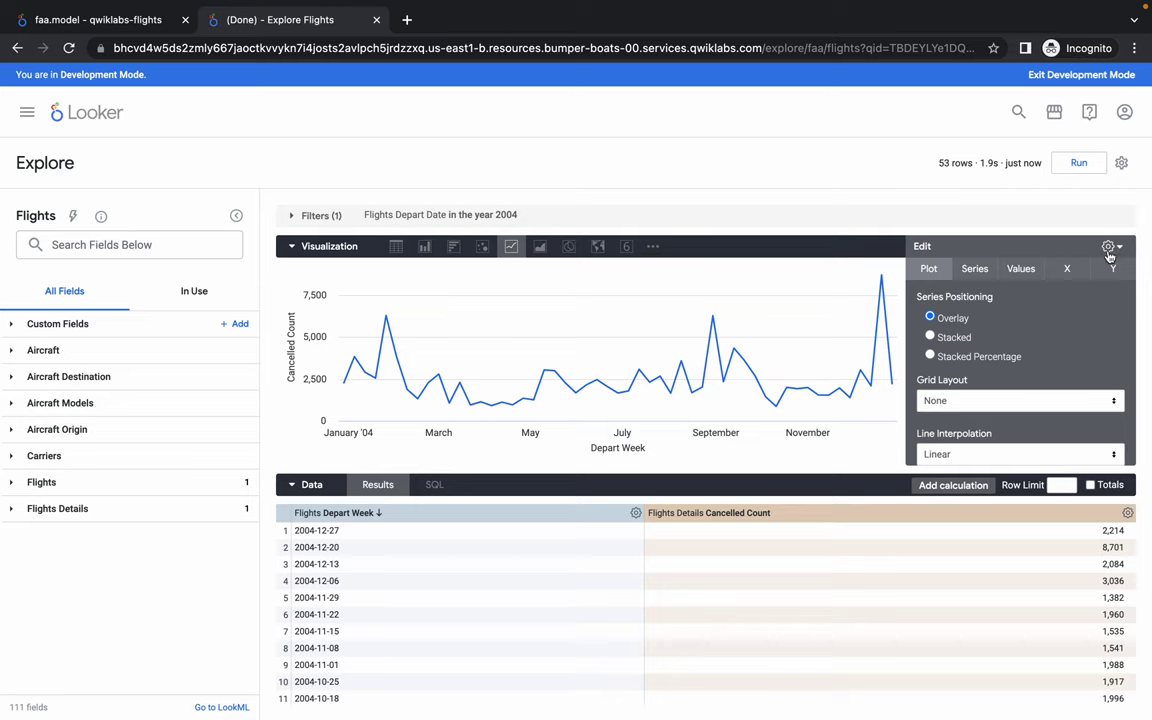
{"action": "scroll", "coordinate": [638, 393], "scroll_direction": "down", "scroll_amount": 3}
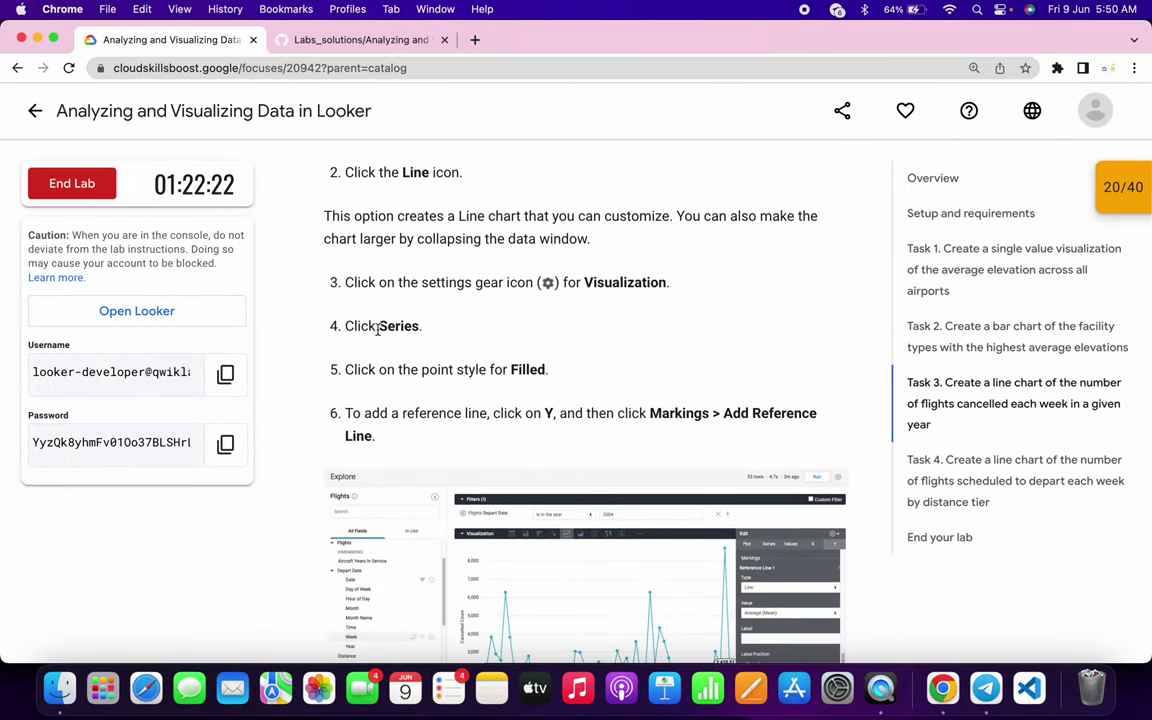
{"action": "left_click_drag", "start_coordinate": [376, 326], "coordinate": [548, 370]}
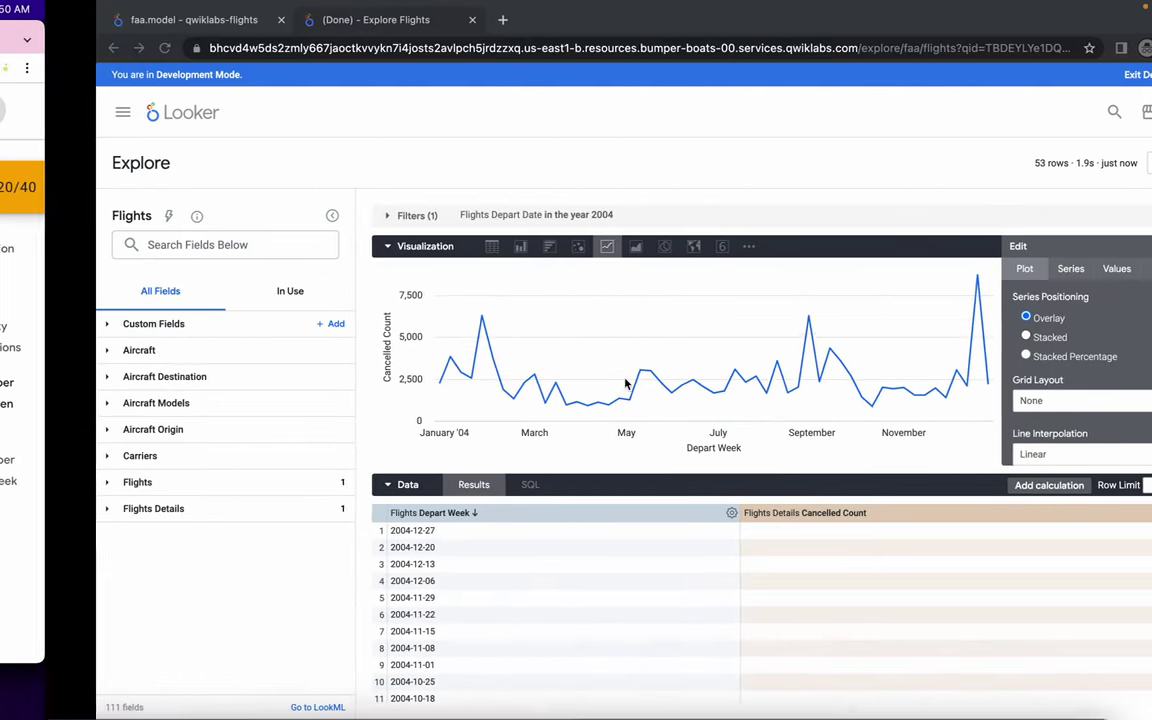
{"action": "left_click", "coordinate": [976, 270]}
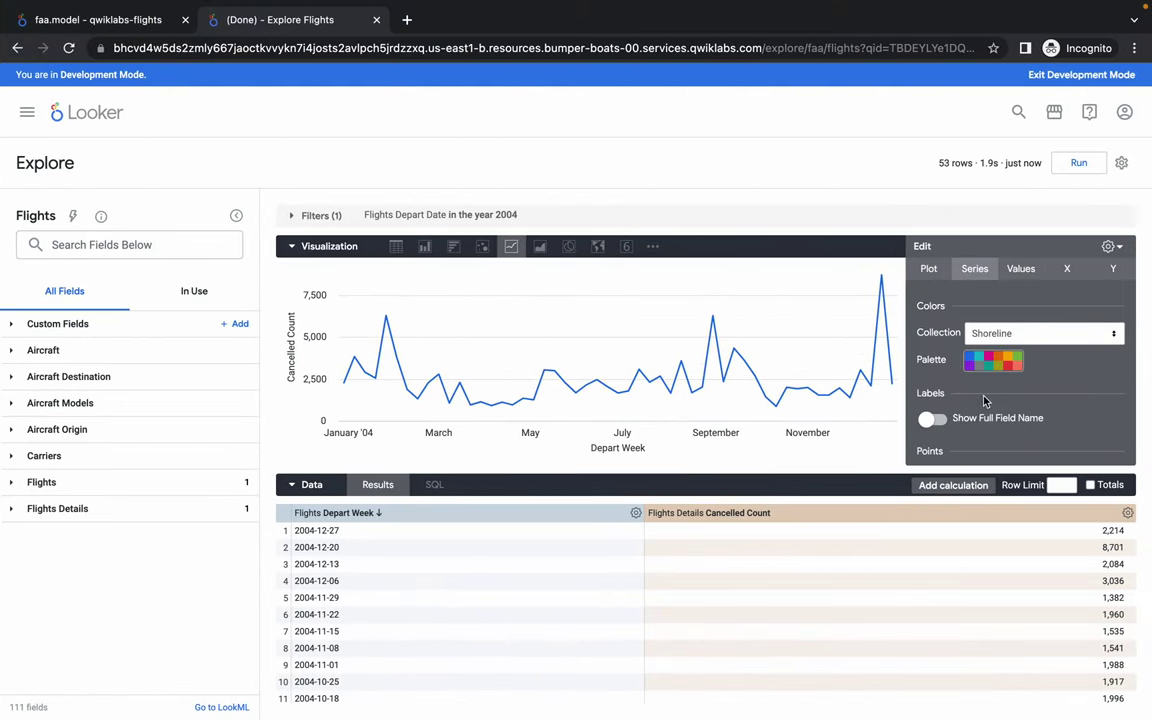
{"action": "scroll", "coordinate": [983, 395], "scroll_direction": "down", "scroll_amount": 3}
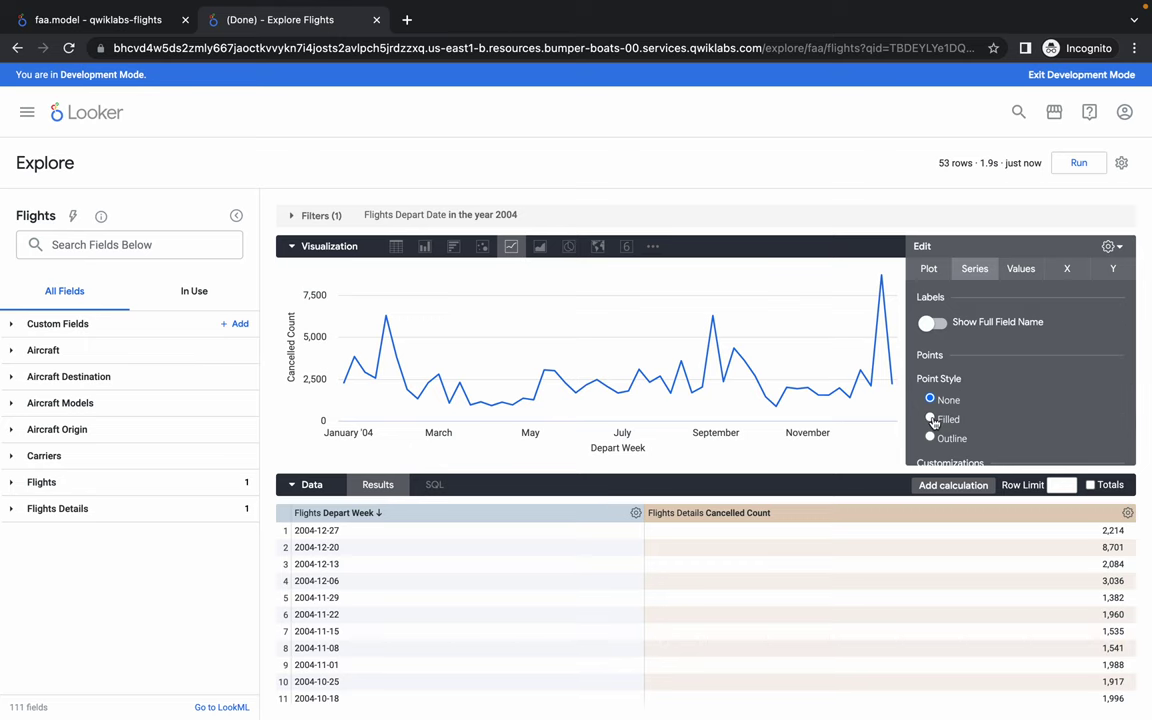
{"action": "left_click", "coordinate": [931, 419]}
Step: Add a reference line on the Y axis markings at 2,410.51
{"action": "key", "text": "ctrl+Left"}
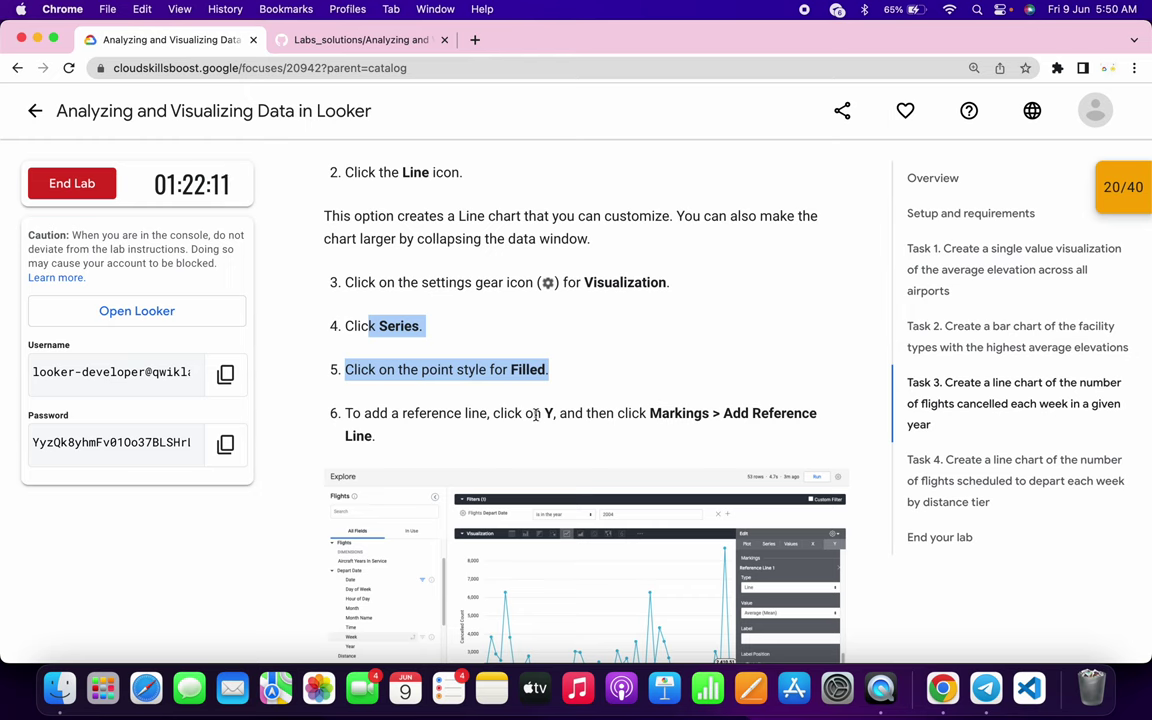
{"action": "left_click_drag", "start_coordinate": [527, 414], "coordinate": [560, 414]}
{"action": "key", "text": "ctrl+Right"}
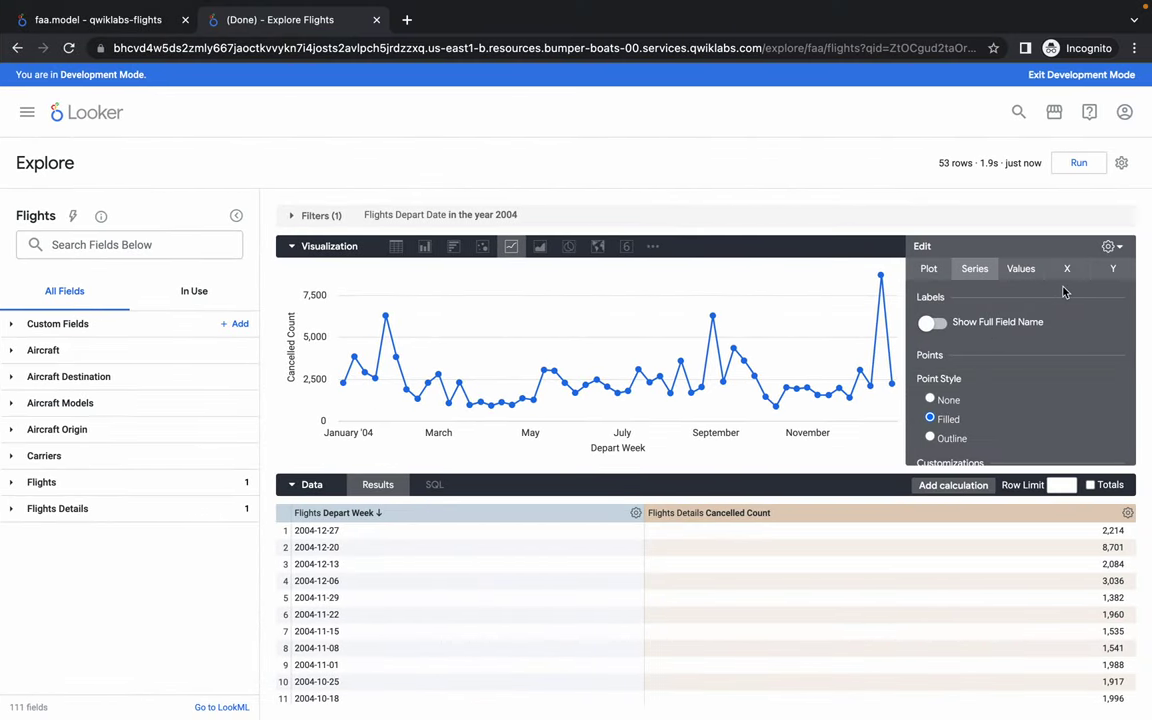
{"action": "left_click", "coordinate": [1116, 271]}
{"action": "scroll", "coordinate": [1030, 373], "scroll_direction": "down", "scroll_amount": 5}
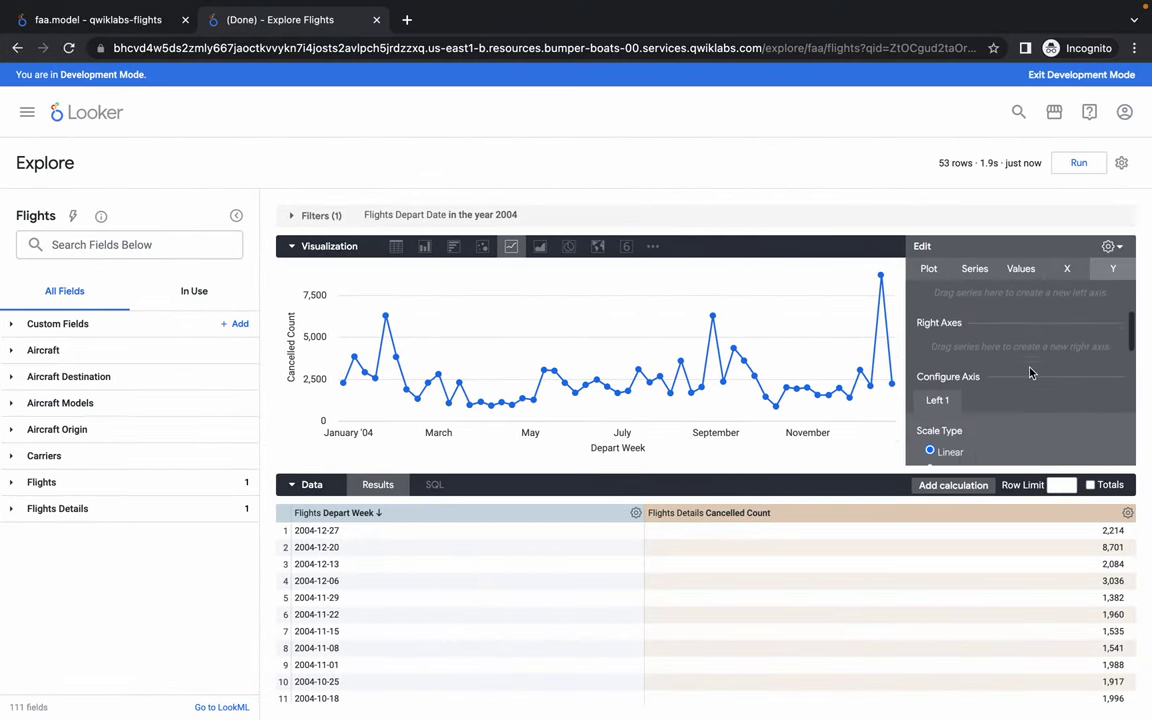
{"action": "scroll", "coordinate": [1030, 373], "scroll_direction": "down", "scroll_amount": 5}
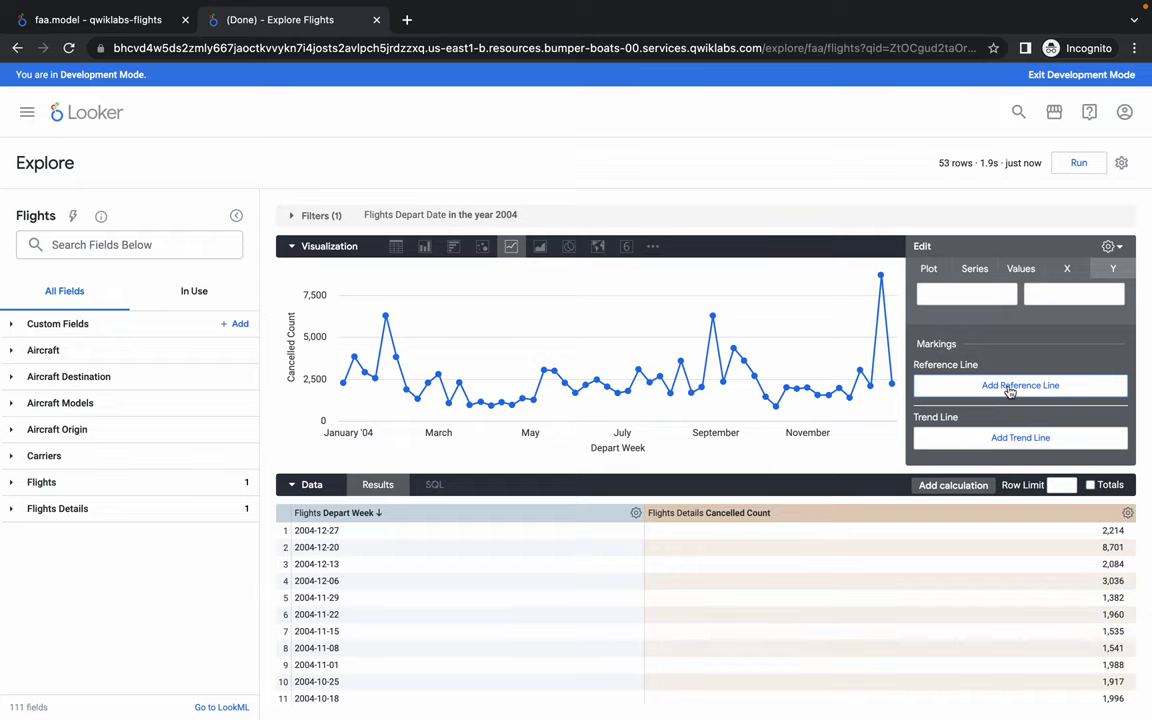
{"action": "left_click", "coordinate": [1010, 390]}
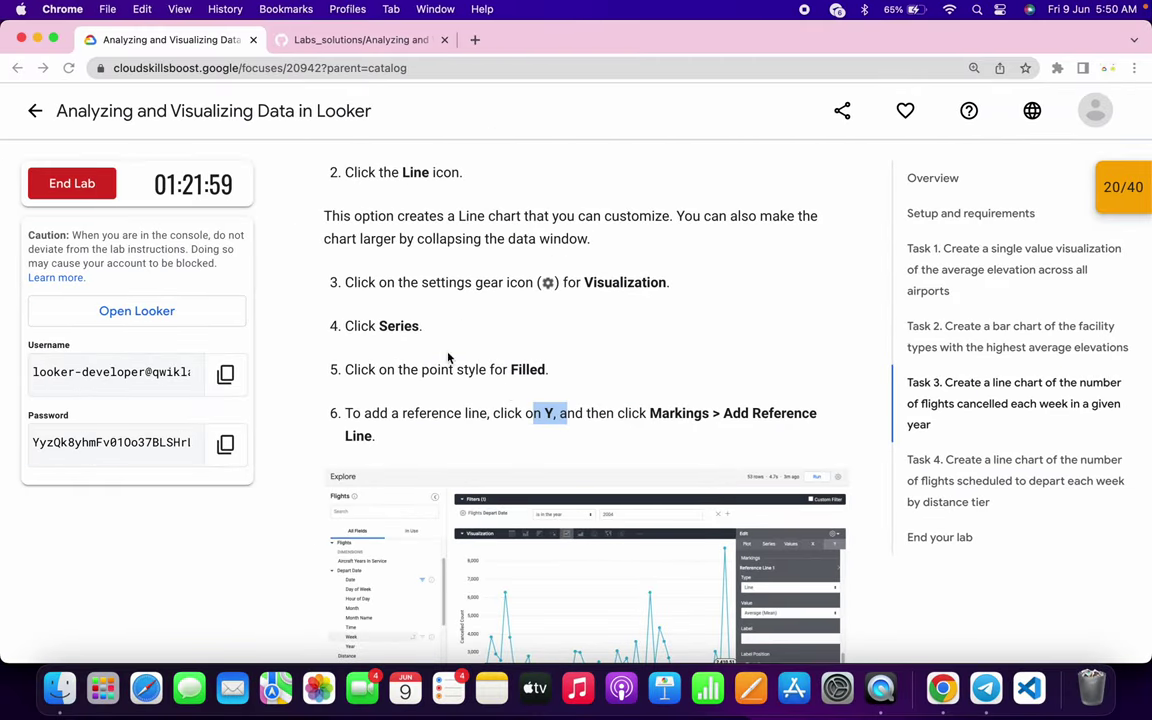
{"action": "scroll", "coordinate": [533, 388], "scroll_direction": "down", "scroll_amount": 5}
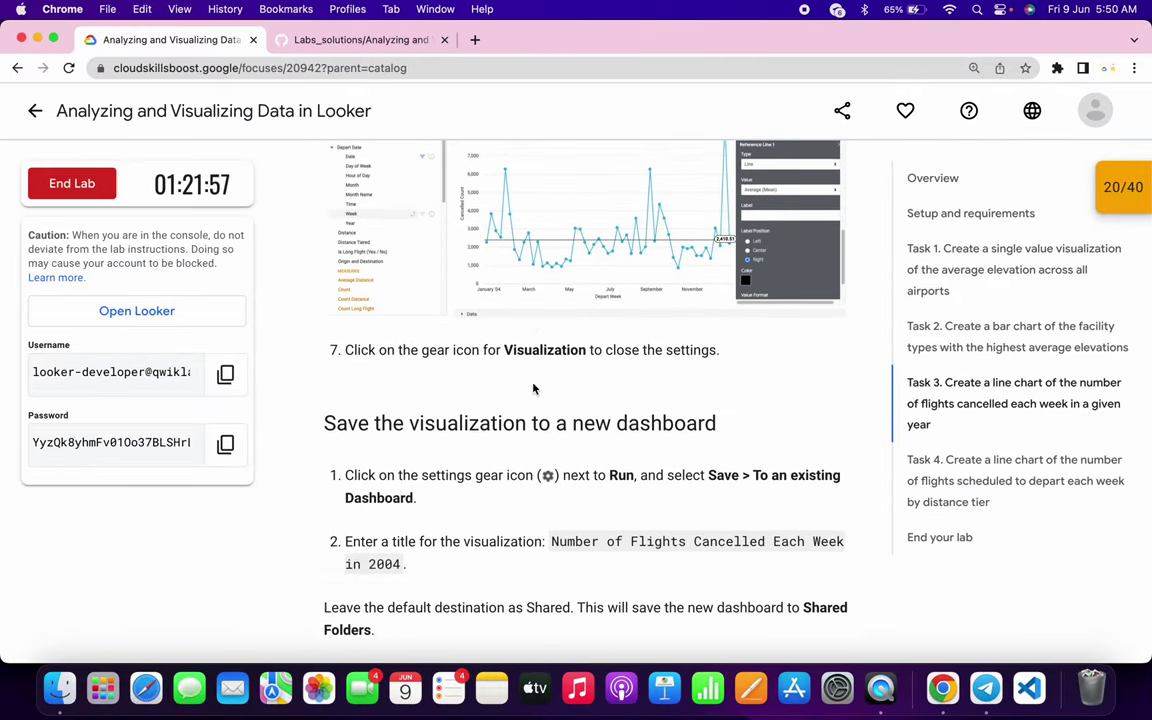
{"action": "scroll", "coordinate": [533, 388], "scroll_direction": "down", "scroll_amount": 3}
{"action": "left_click_drag", "start_coordinate": [550, 411], "coordinate": [402, 434]}
{"action": "key", "text": "ctrl+c"}
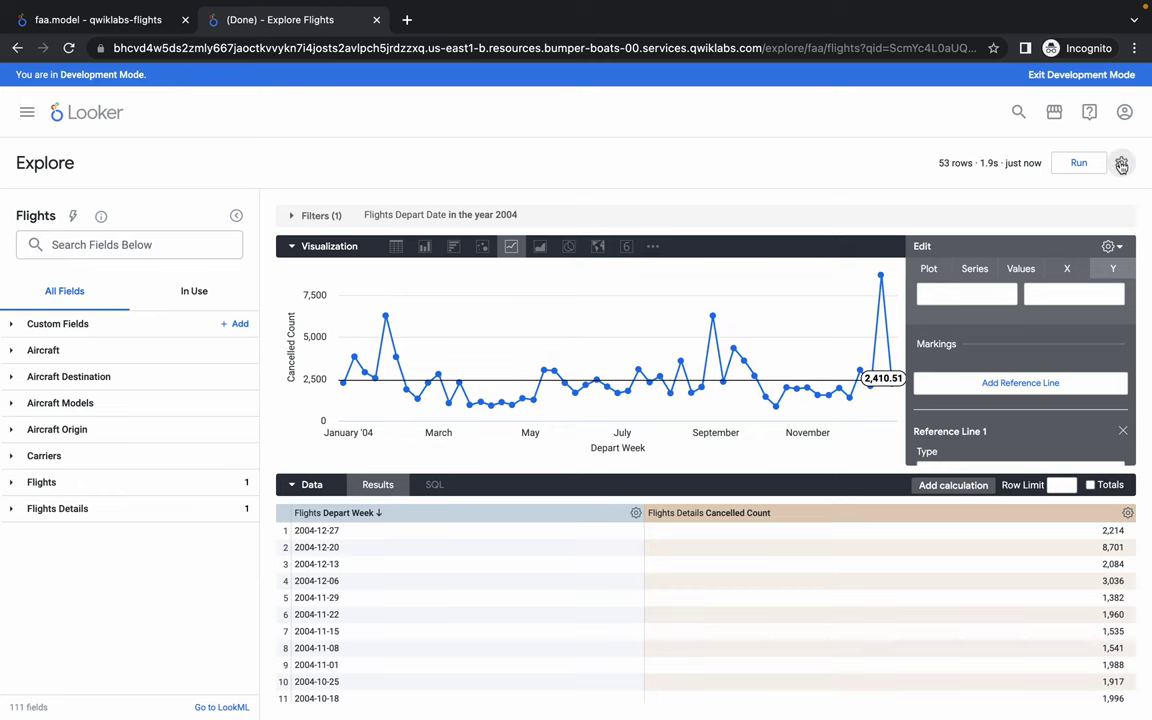
Step: Save the chart to a dashboard as tile 'Number of Flights Cancelled Each Week in 2004'
{"action": "left_click", "coordinate": [1110, 168]}
{"action": "mouse_move", "coordinate": [1013, 207]}
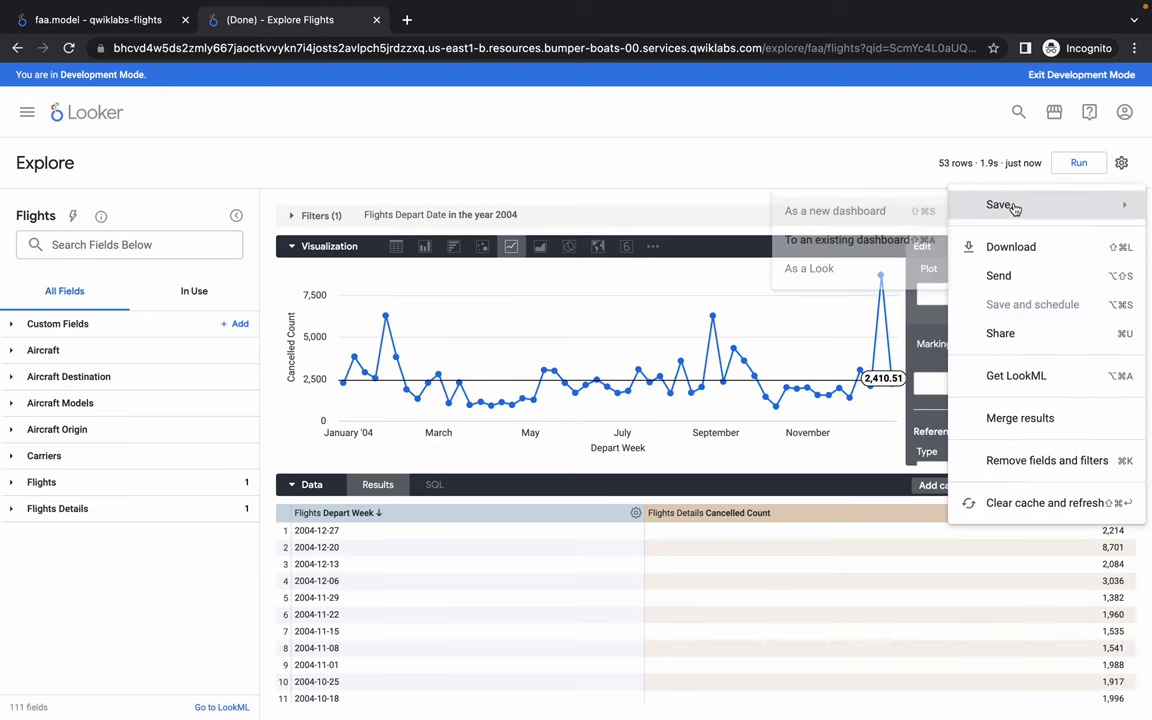
{"action": "left_click", "coordinate": [838, 249]}
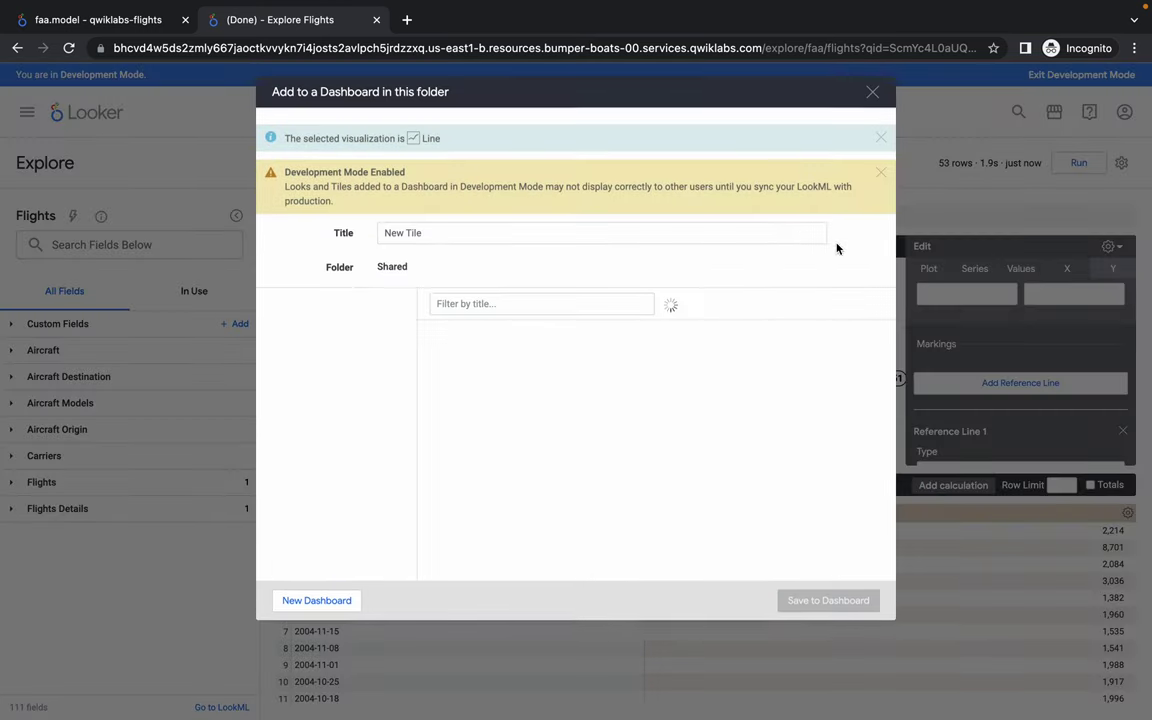
{"action": "double_click", "coordinate": [407, 236]}
{"action": "key", "text": "ctrl+v"}
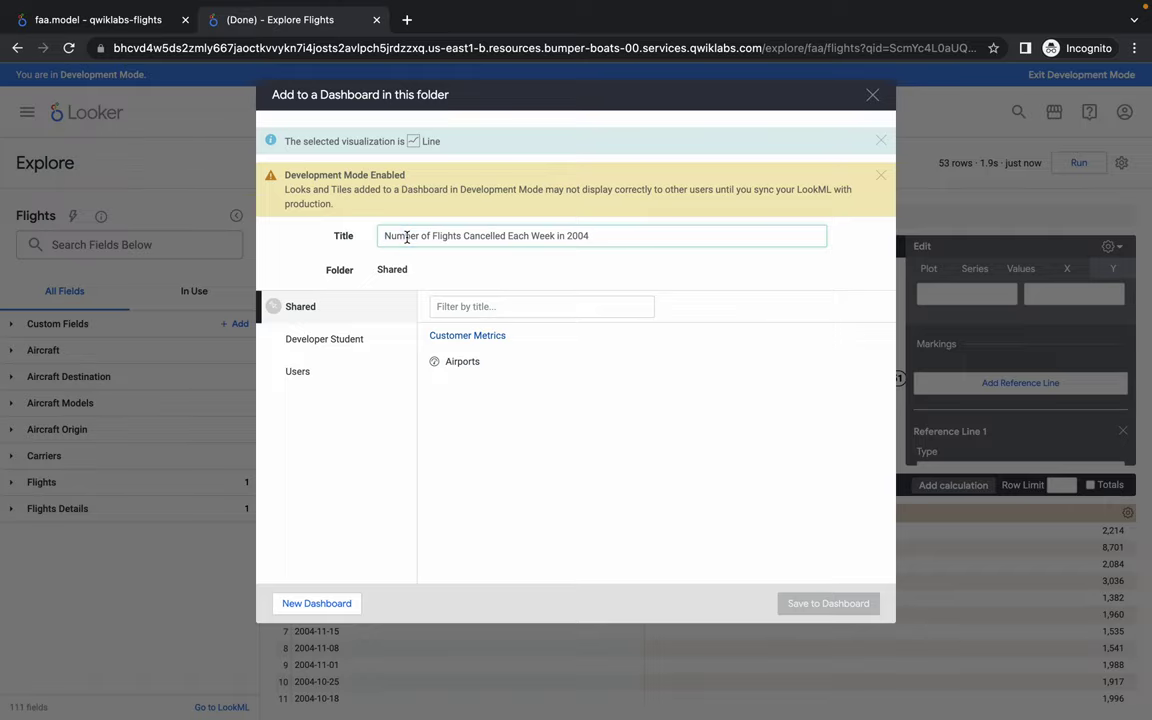
Step: Create a new 'Airports and Flights' dashboard and save the tile to it
{"action": "key", "text": "ctrl+Left"}
{"action": "scroll", "coordinate": [369, 218], "scroll_direction": "down", "scroll_amount": 3}
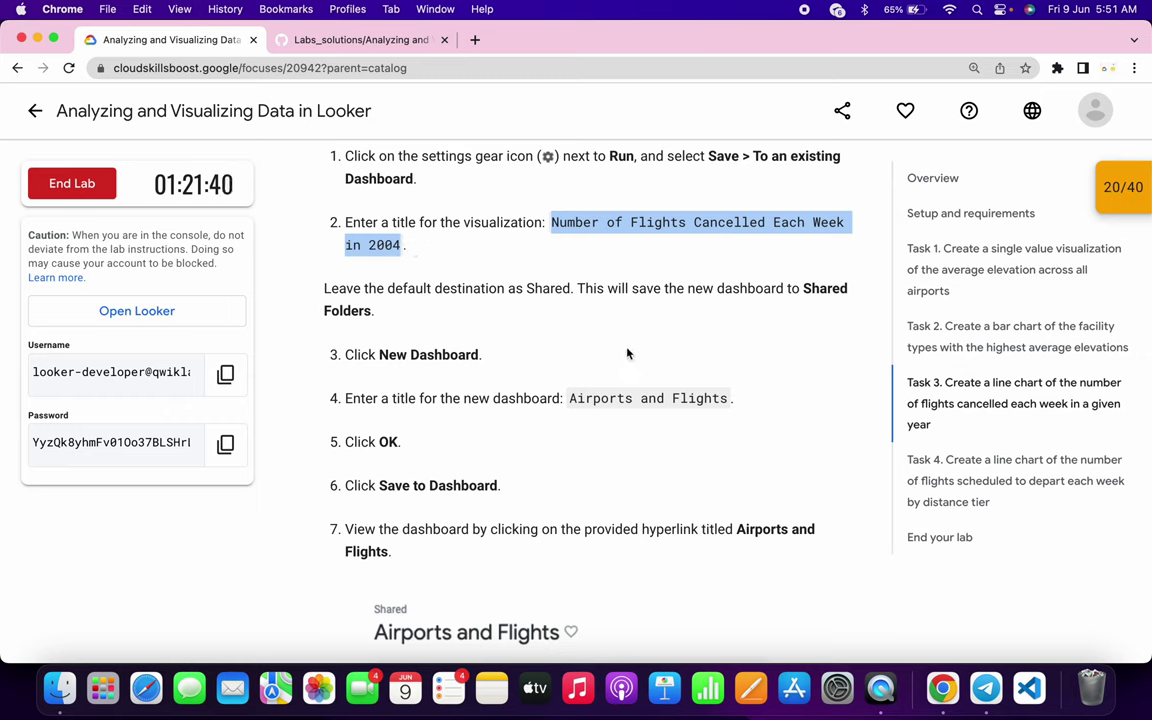
{"action": "left_click_drag", "start_coordinate": [370, 354], "coordinate": [481, 352]}
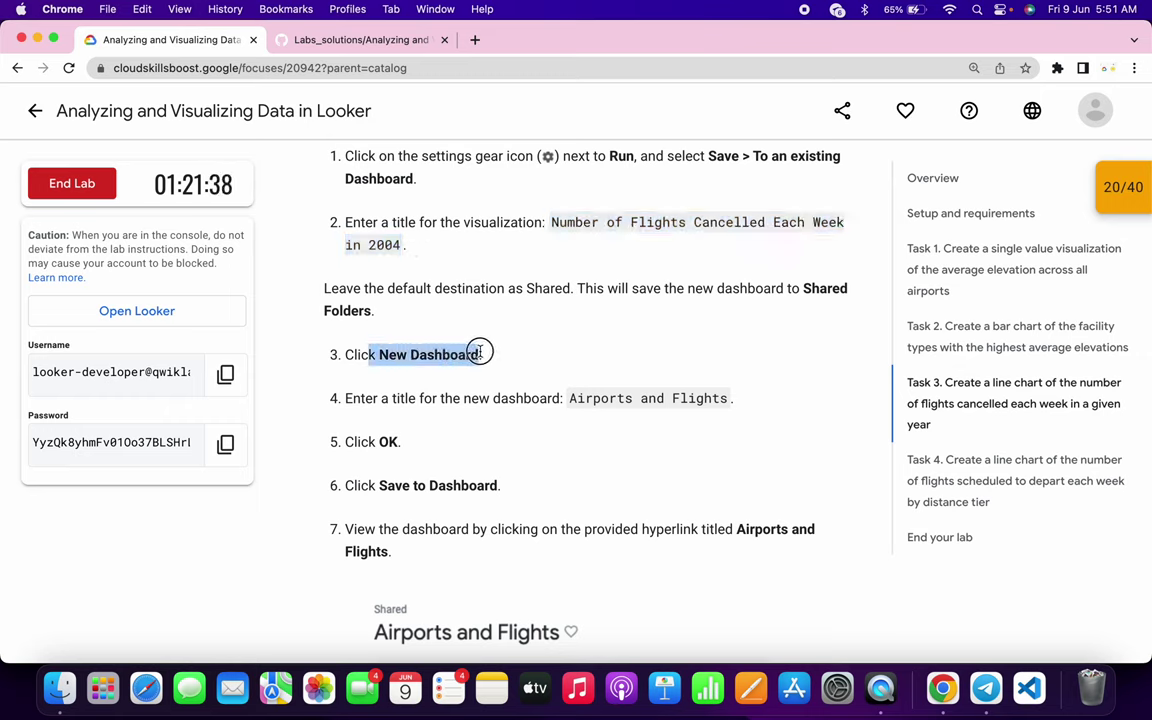
{"action": "left_click_drag", "start_coordinate": [570, 396], "coordinate": [730, 404]}
{"action": "key", "text": "ctrl+c"}
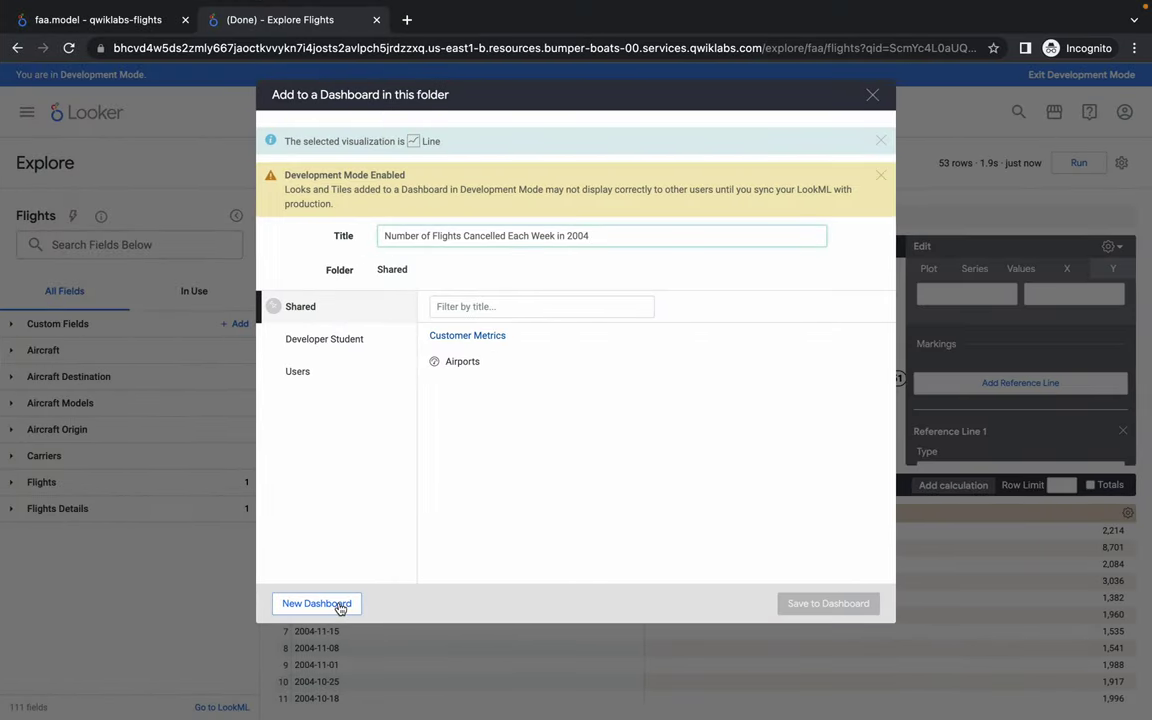
{"action": "left_click", "coordinate": [340, 605]}
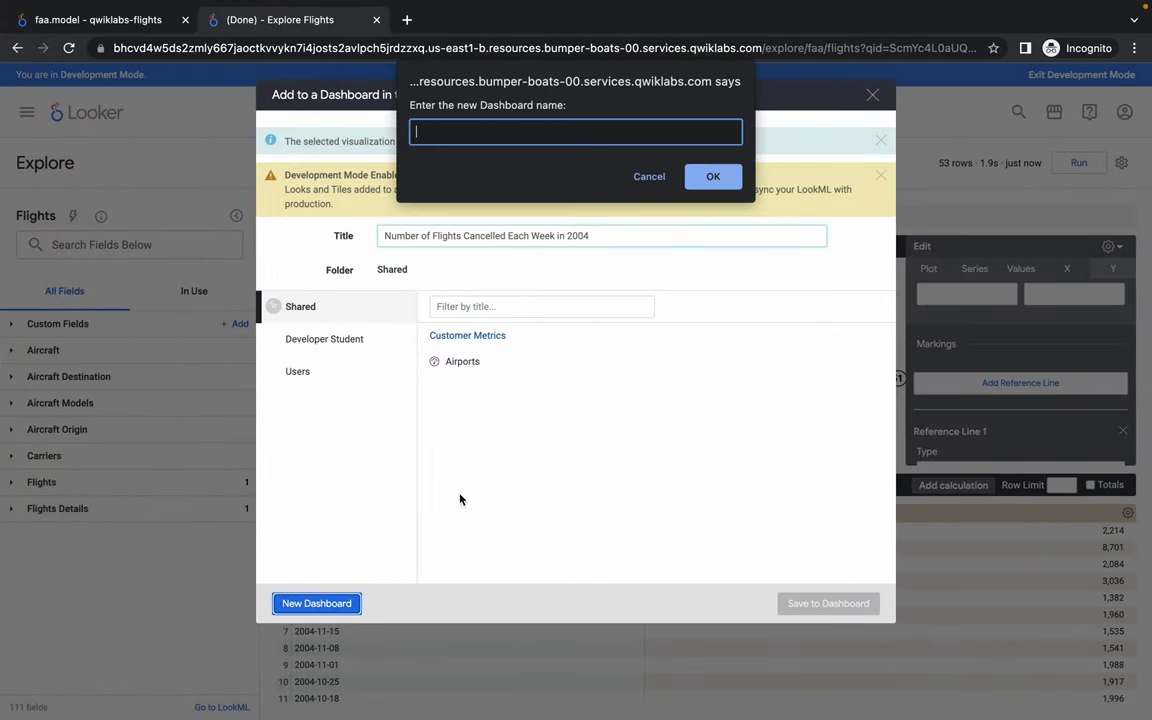
{"action": "key", "text": "ctrl+v"}
{"action": "left_click", "coordinate": [712, 178]}
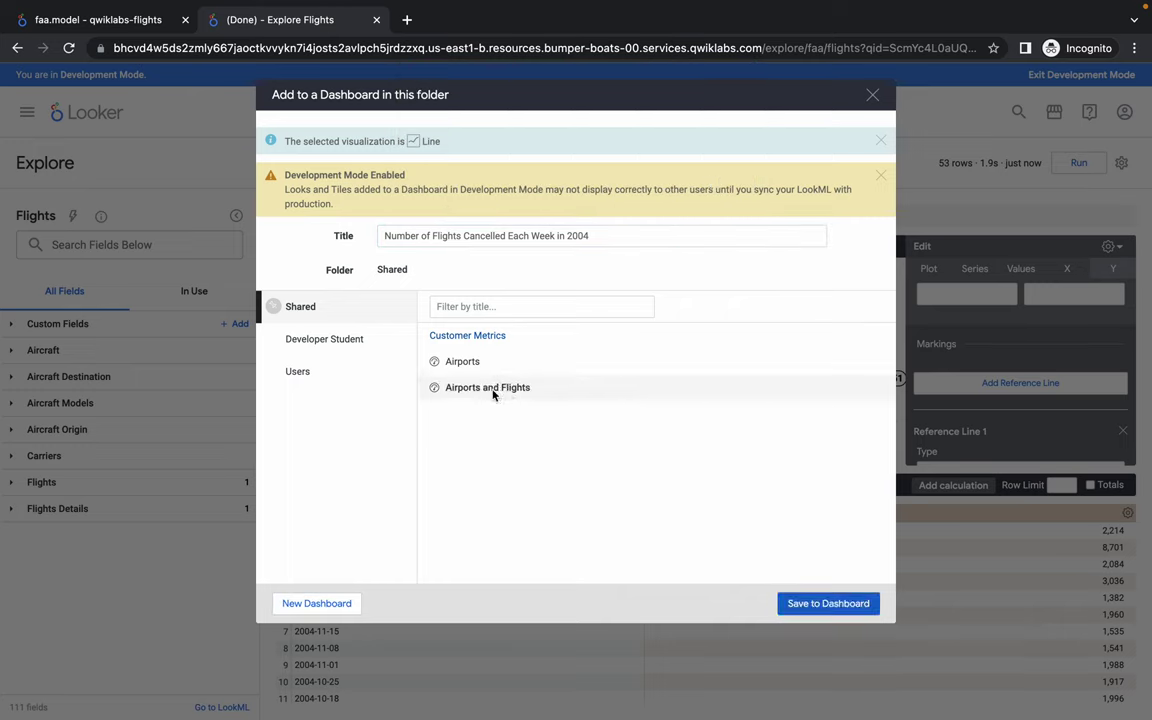
{"action": "left_click", "coordinate": [824, 604]}
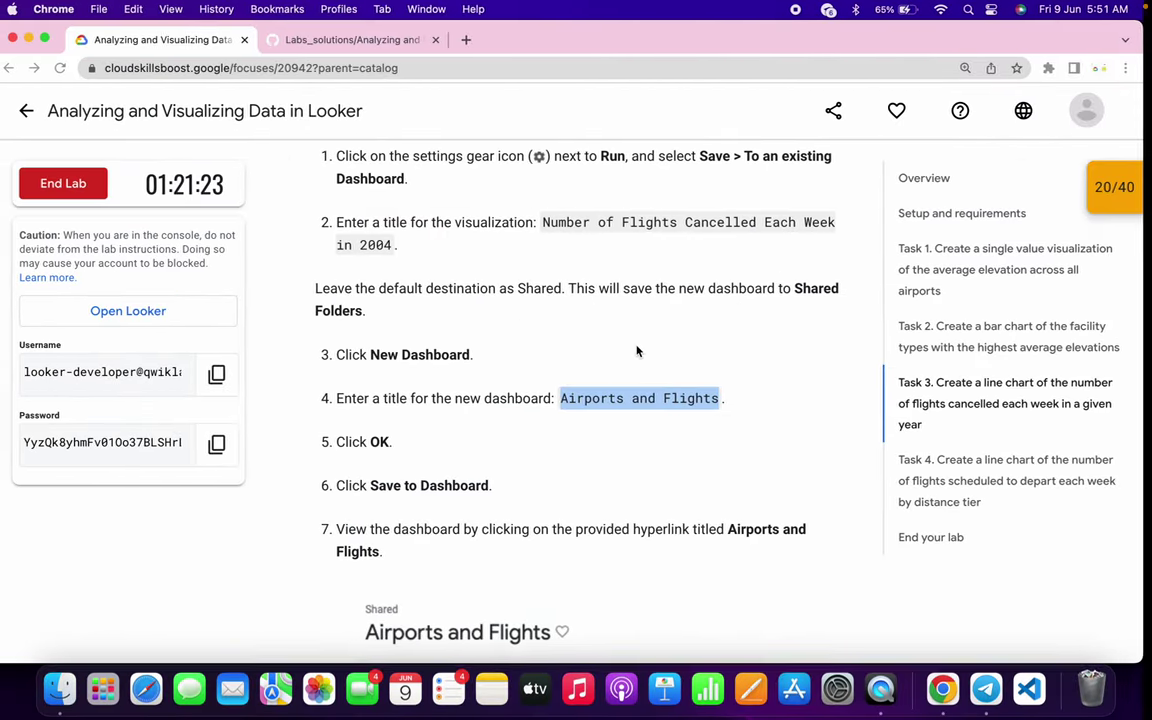
{"action": "scroll", "coordinate": [637, 351], "scroll_direction": "down", "scroll_amount": 5}
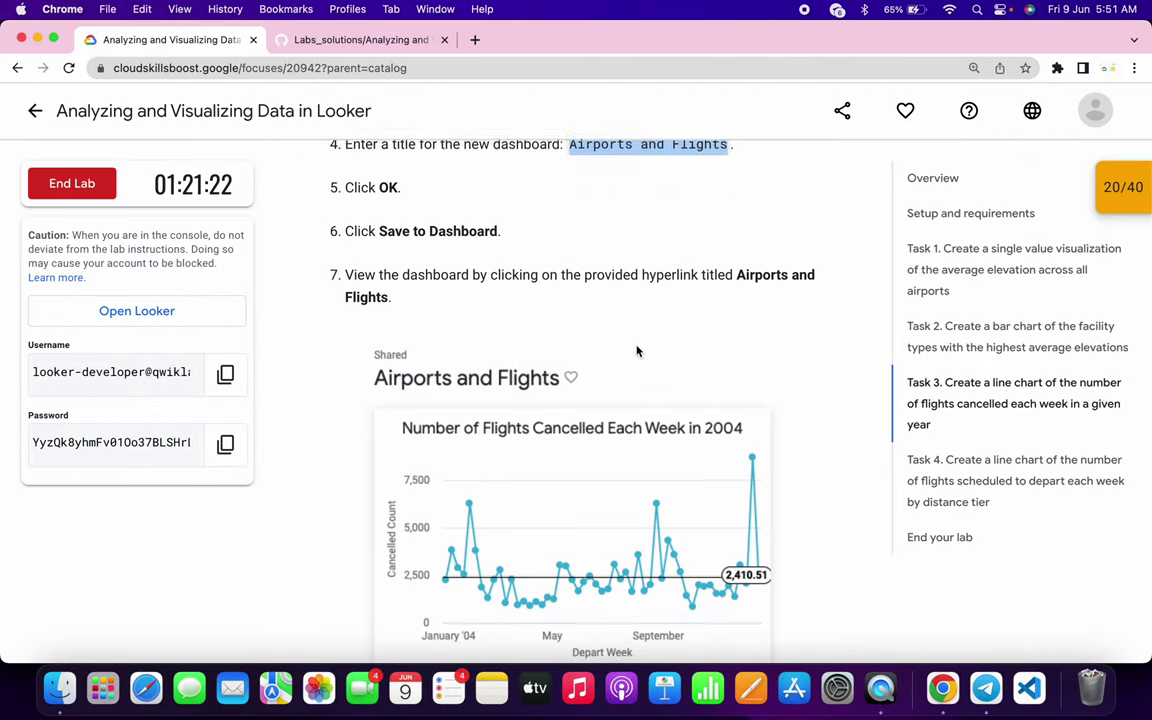
{"action": "scroll", "coordinate": [637, 351], "scroll_direction": "down", "scroll_amount": 10}
Step: Check Task 3 progress, delete the old Task 3 explore block (lines 47–55) from faa.model, then show the Task 4 solution
{"action": "left_click", "coordinate": [505, 332]}
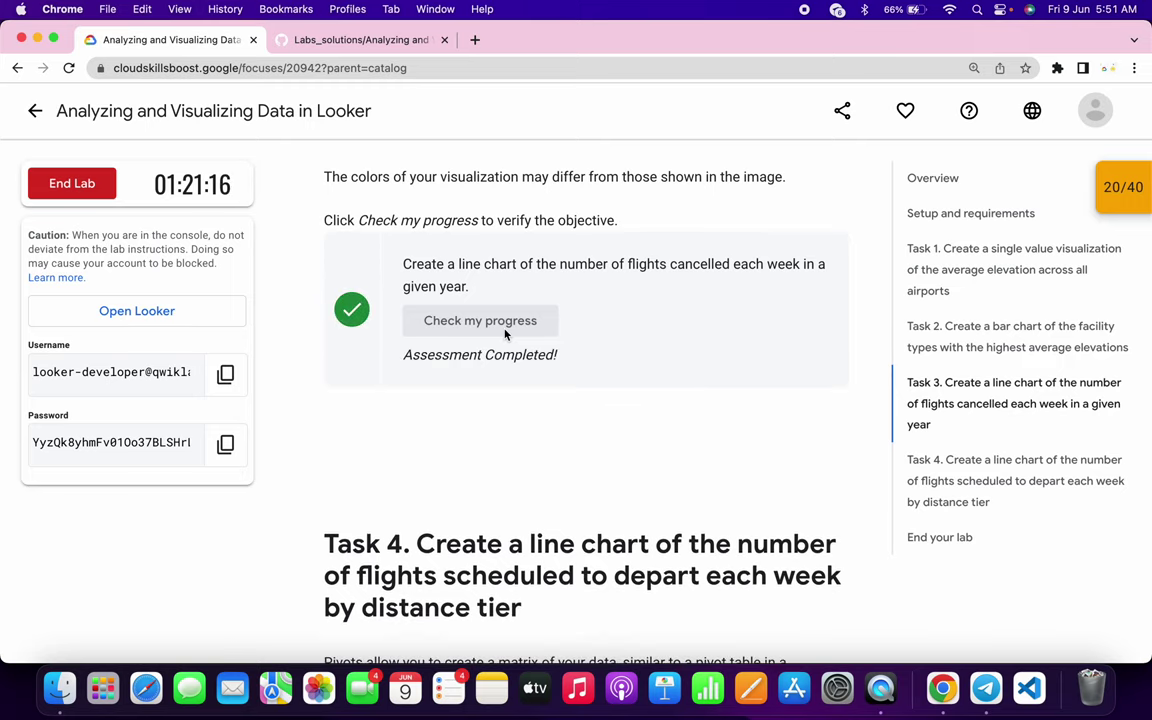
{"action": "scroll", "coordinate": [505, 335], "scroll_direction": "down", "scroll_amount": 5}
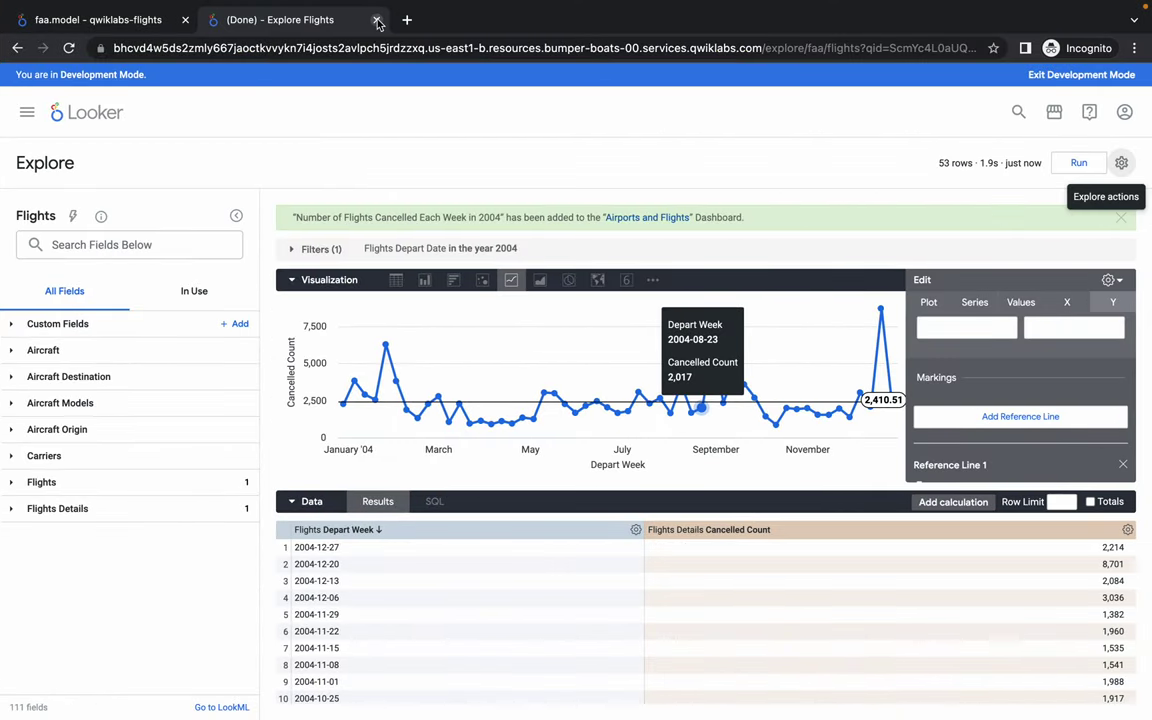
{"action": "left_click", "coordinate": [378, 20]}
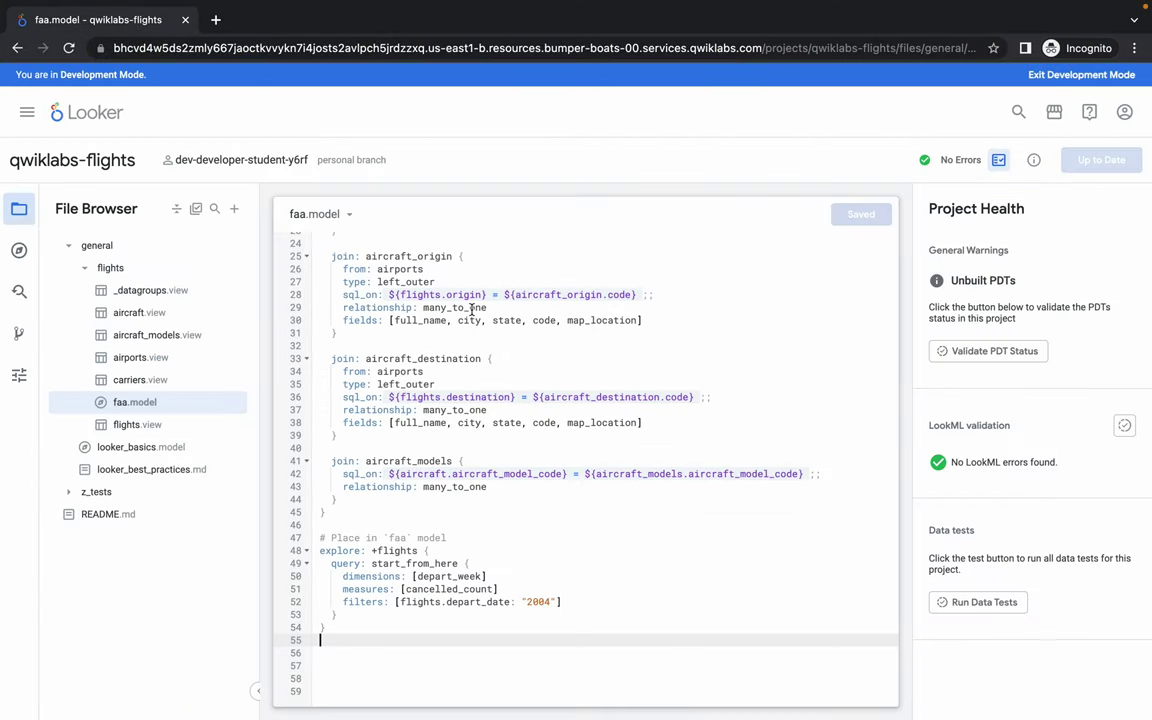
{"action": "left_click_drag", "start_coordinate": [342, 654], "coordinate": [290, 545]}
{"action": "key", "text": "BackSpace"}
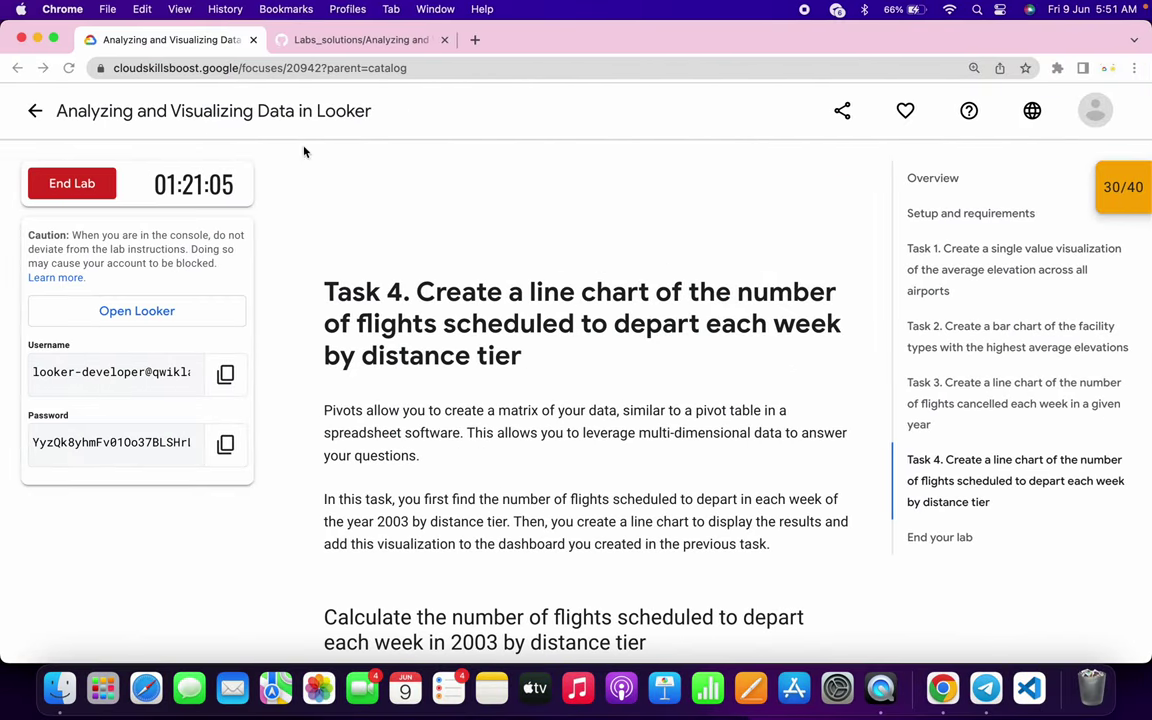
{"action": "left_click", "coordinate": [350, 40]}
Step: Copy the TASK 4 explore block from GitHub and paste it into faa.model
{"action": "scroll", "coordinate": [338, 412], "scroll_direction": "down", "scroll_amount": 4}
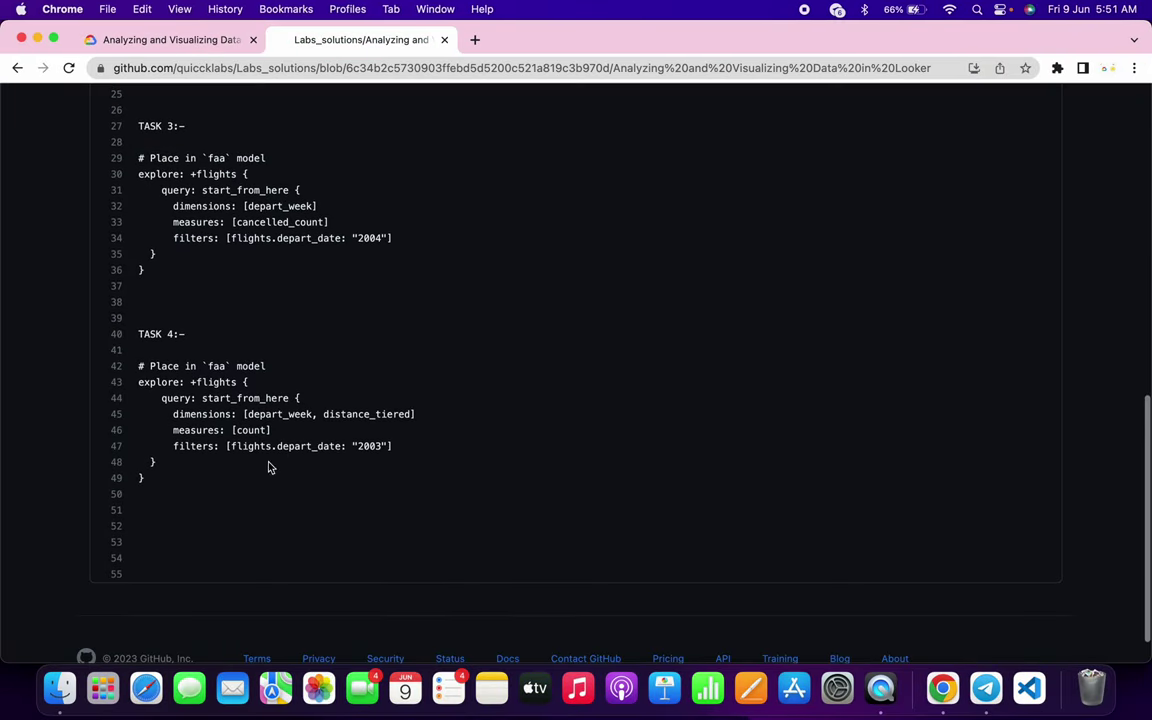
{"action": "left_click_drag", "start_coordinate": [149, 496], "coordinate": [131, 368]}
{"action": "key", "text": "super+c"}
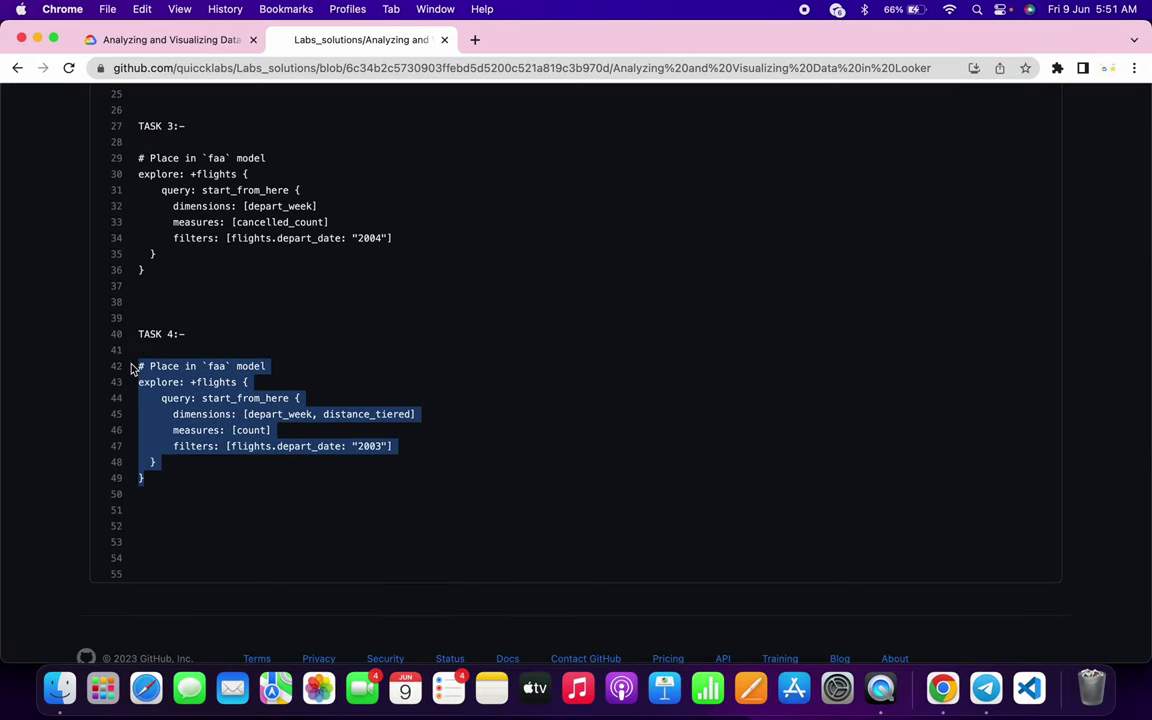
{"action": "key", "text": "ctrl+Right"}
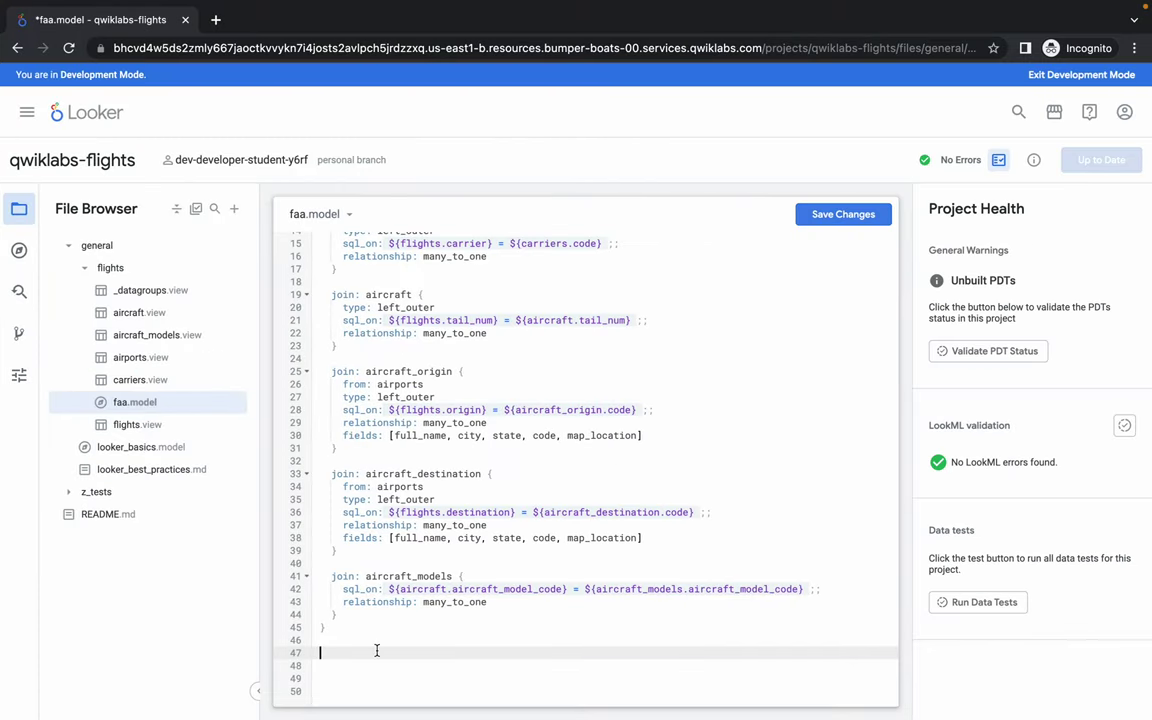
{"action": "key", "text": "super+v"}
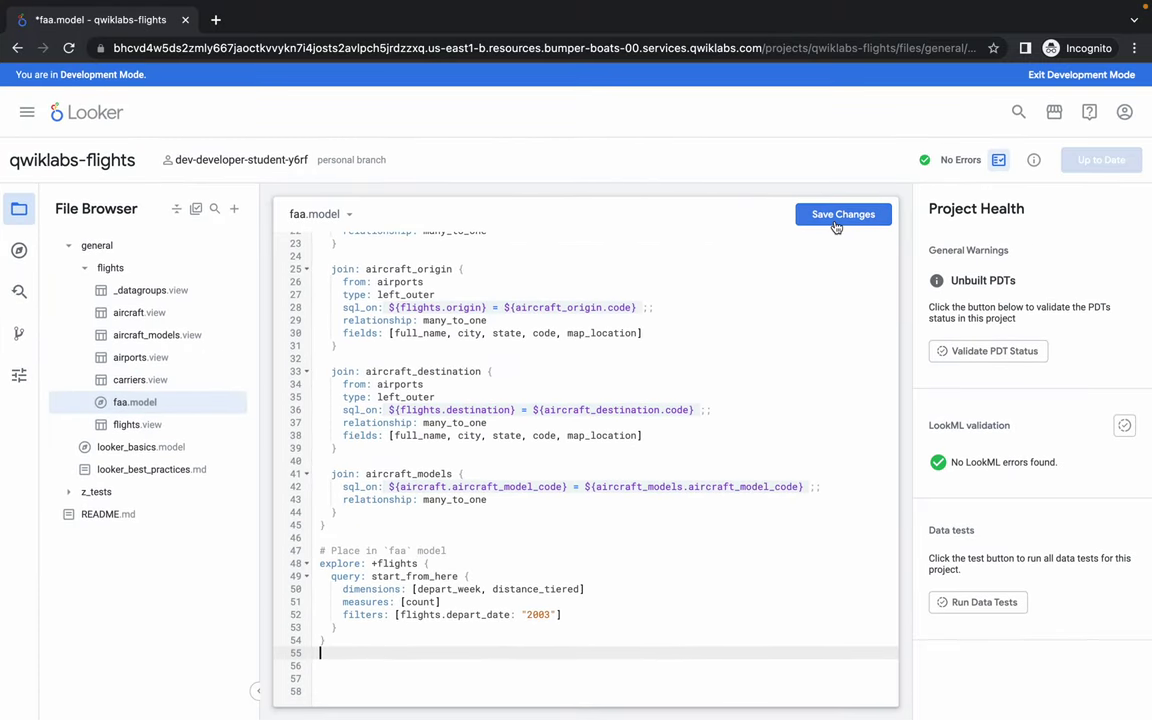
Step: Save and validate faa.model, commit with message 'task4', and deploy to production
{"action": "left_click", "coordinate": [836, 221]}
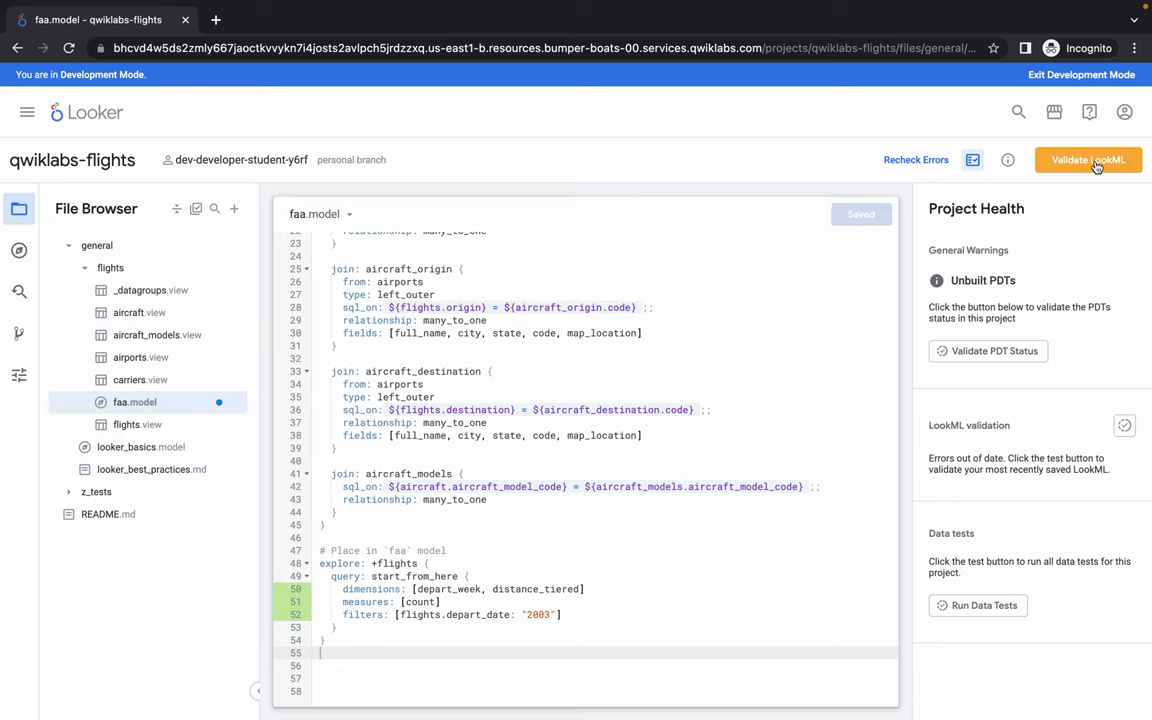
{"action": "left_click", "coordinate": [1095, 165]}
{"action": "left_click", "coordinate": [1103, 161]}
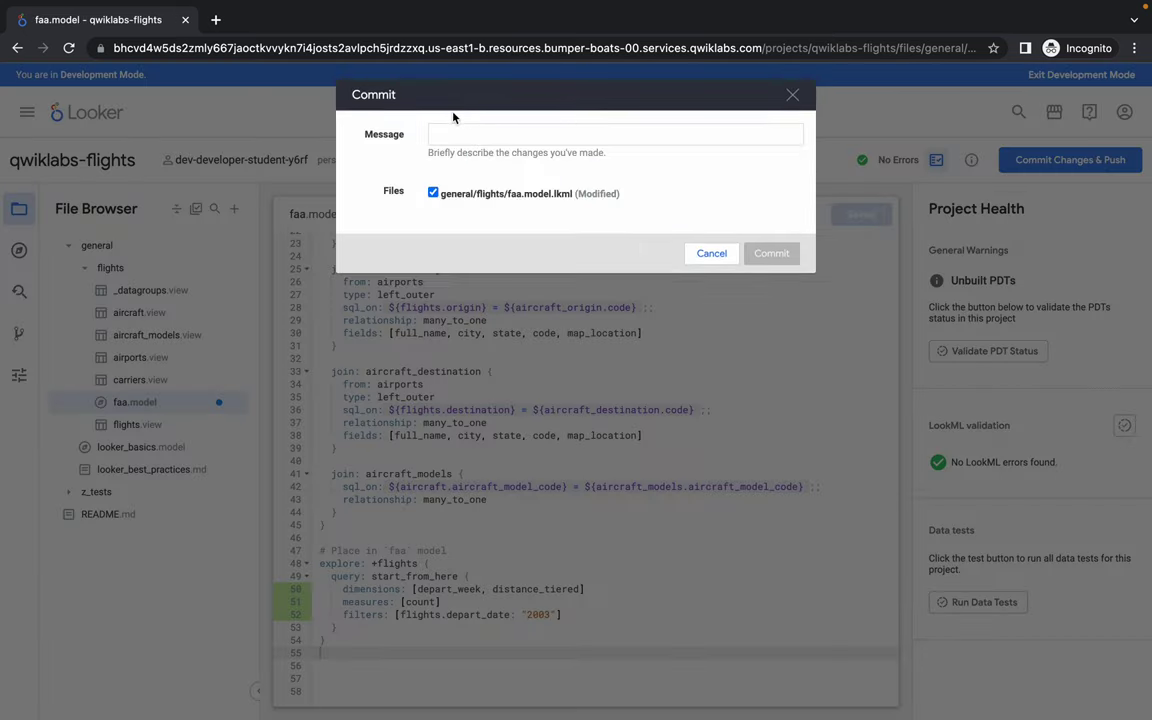
{"action": "type", "text": "task"}
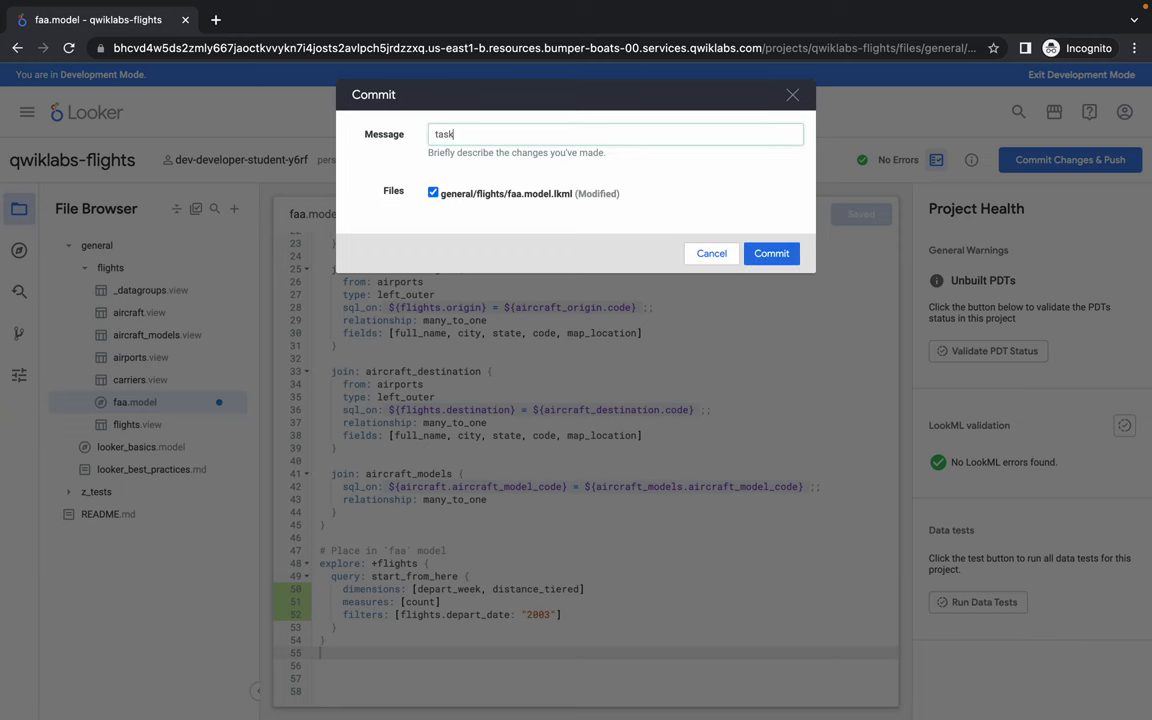
{"action": "type", "text": "4"}
{"action": "left_click", "coordinate": [771, 253]}
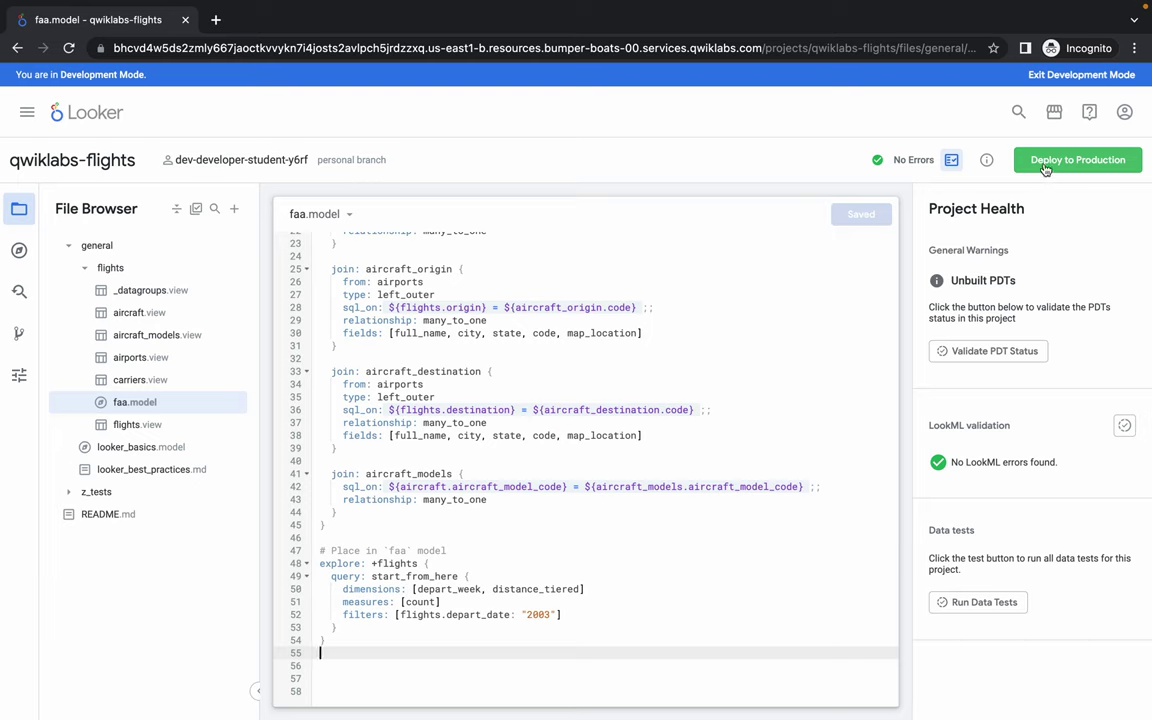
{"action": "left_click", "coordinate": [1045, 165]}
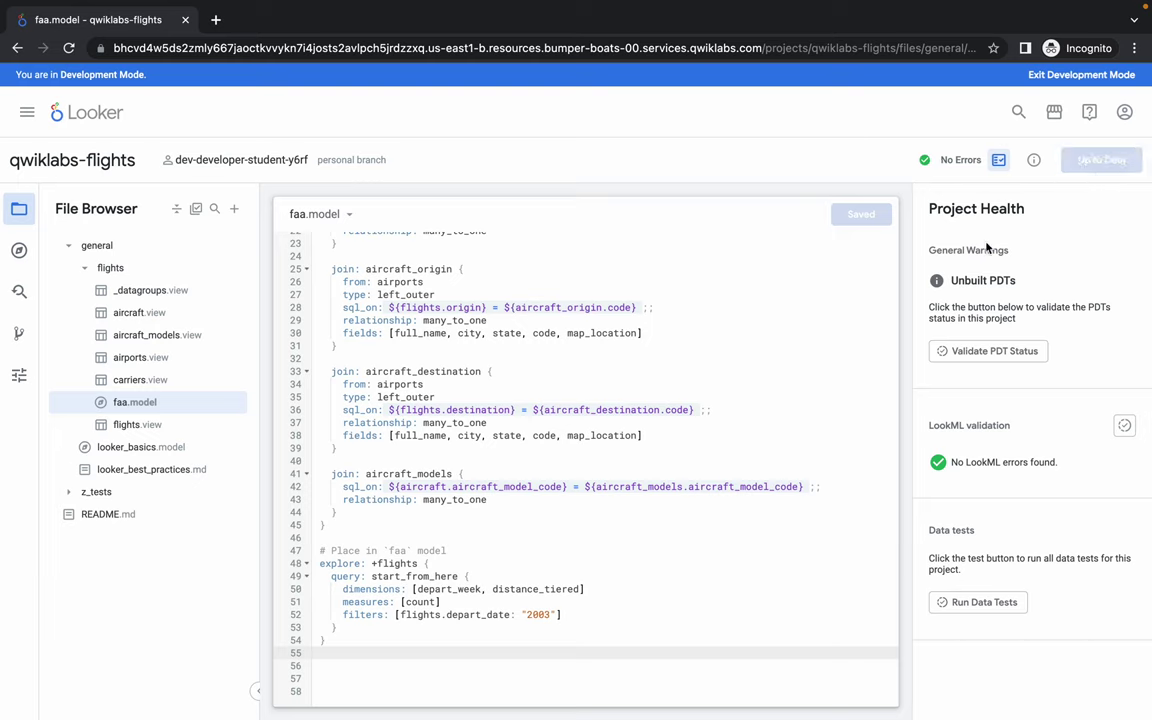
{"action": "left_click", "coordinate": [105, 118], "text": "super"}
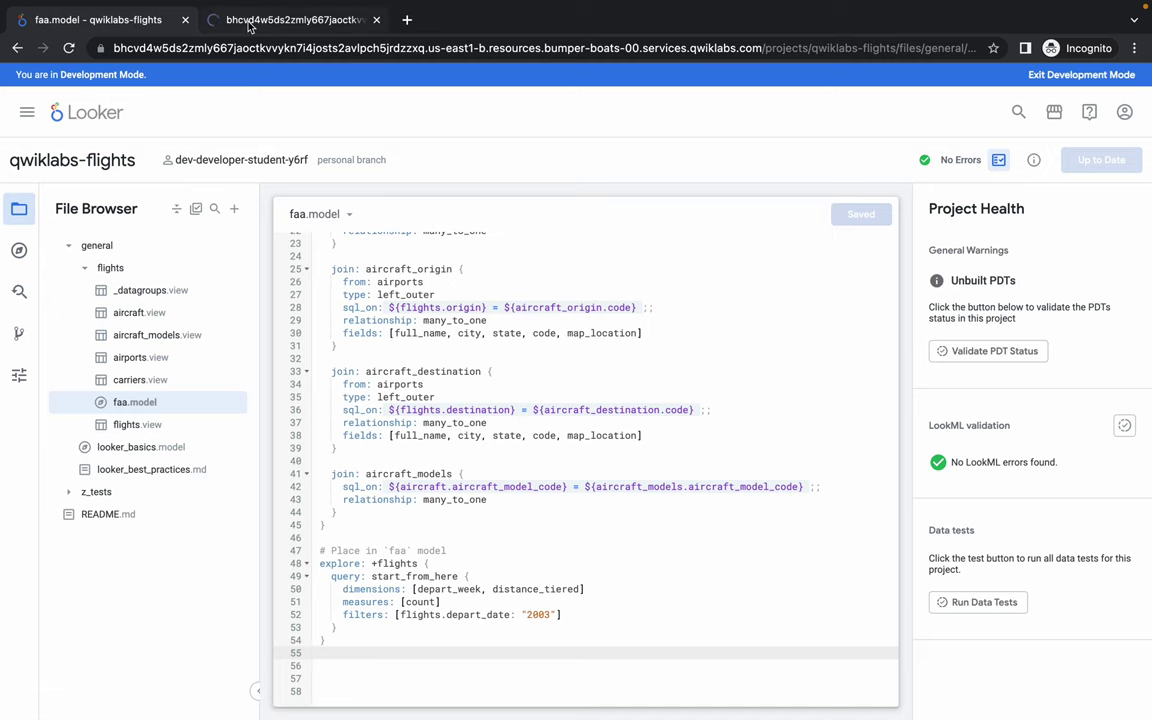
Step: Open Explore > FAA > Flights, run the Start From Here analysis, then return to the lab instructions
{"action": "left_click", "coordinate": [249, 26]}
{"action": "key", "text": "ctrl+Left"}
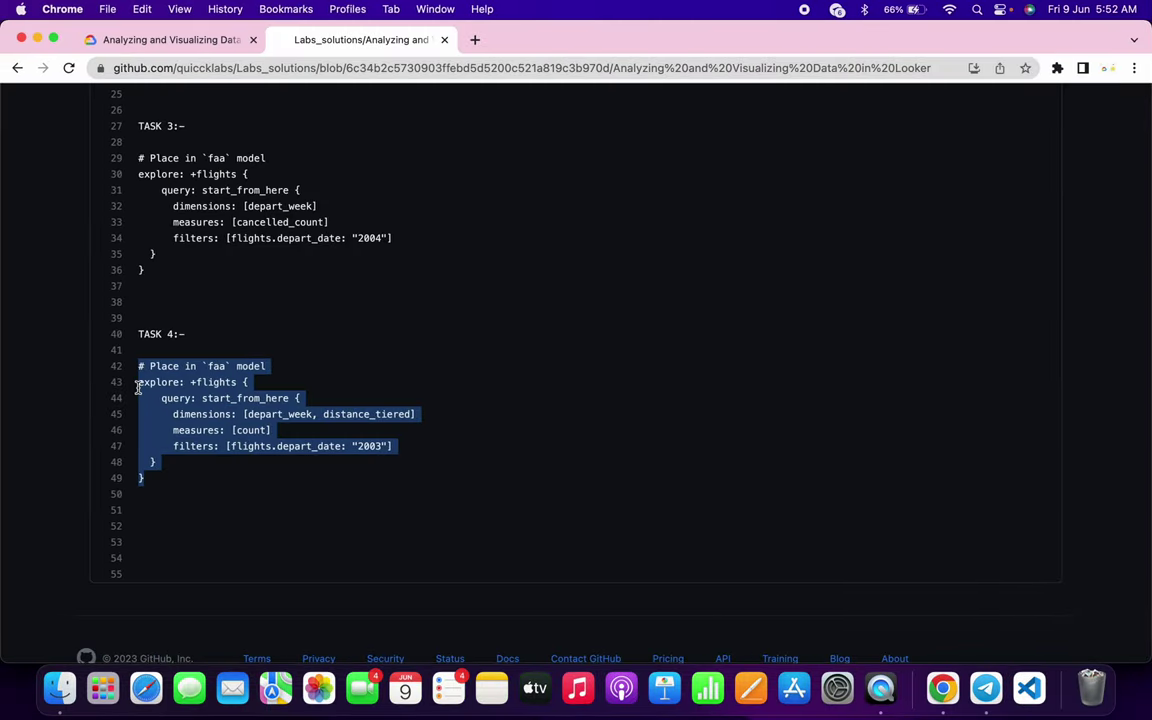
{"action": "left_click", "coordinate": [140, 388]}
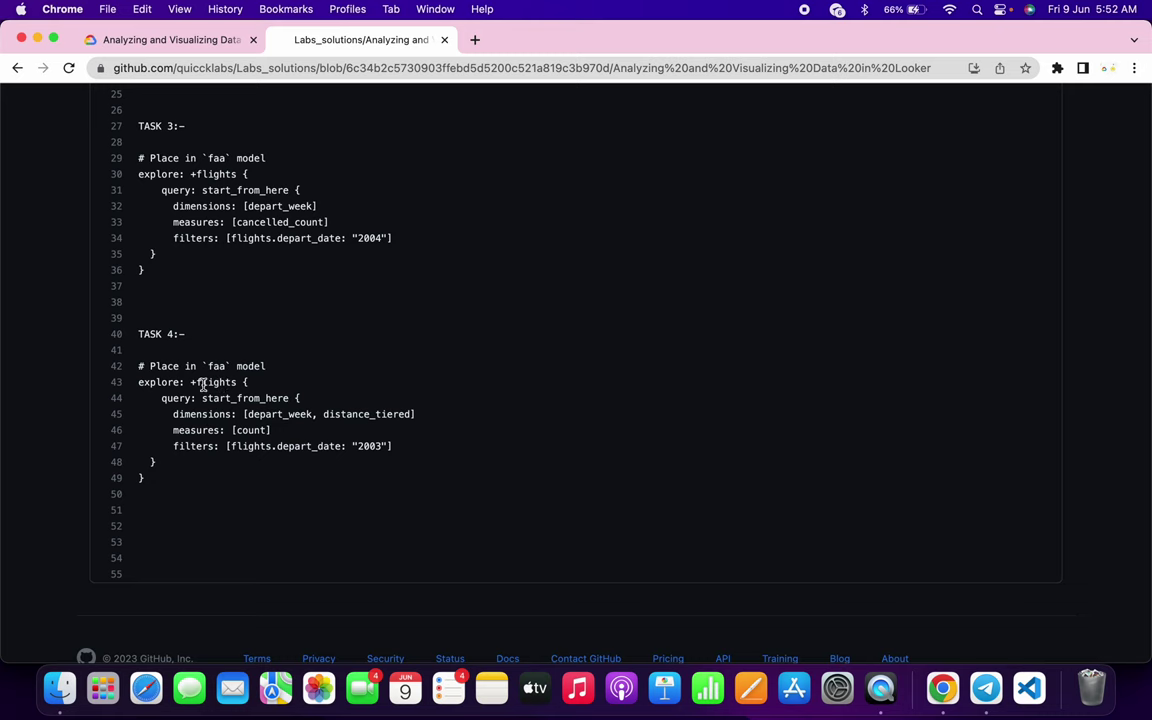
{"action": "key", "text": "ctrl+Right"}
{"action": "left_click", "coordinate": [80, 176]}
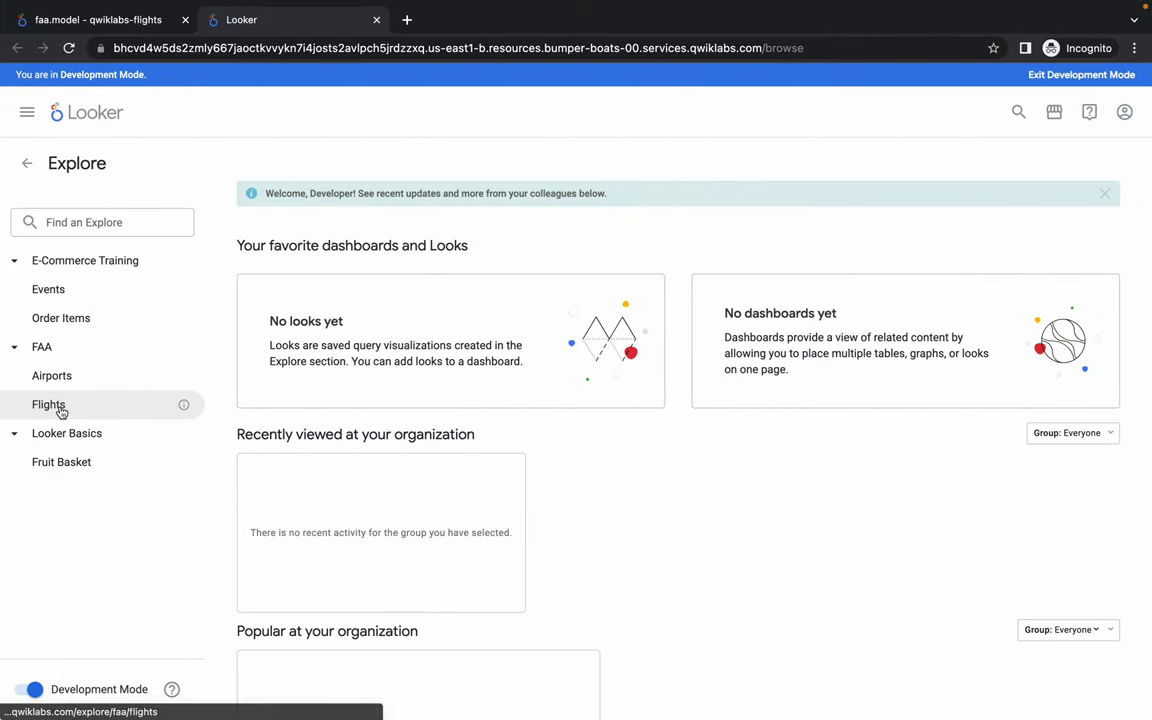
{"action": "left_click", "coordinate": [49, 405]}
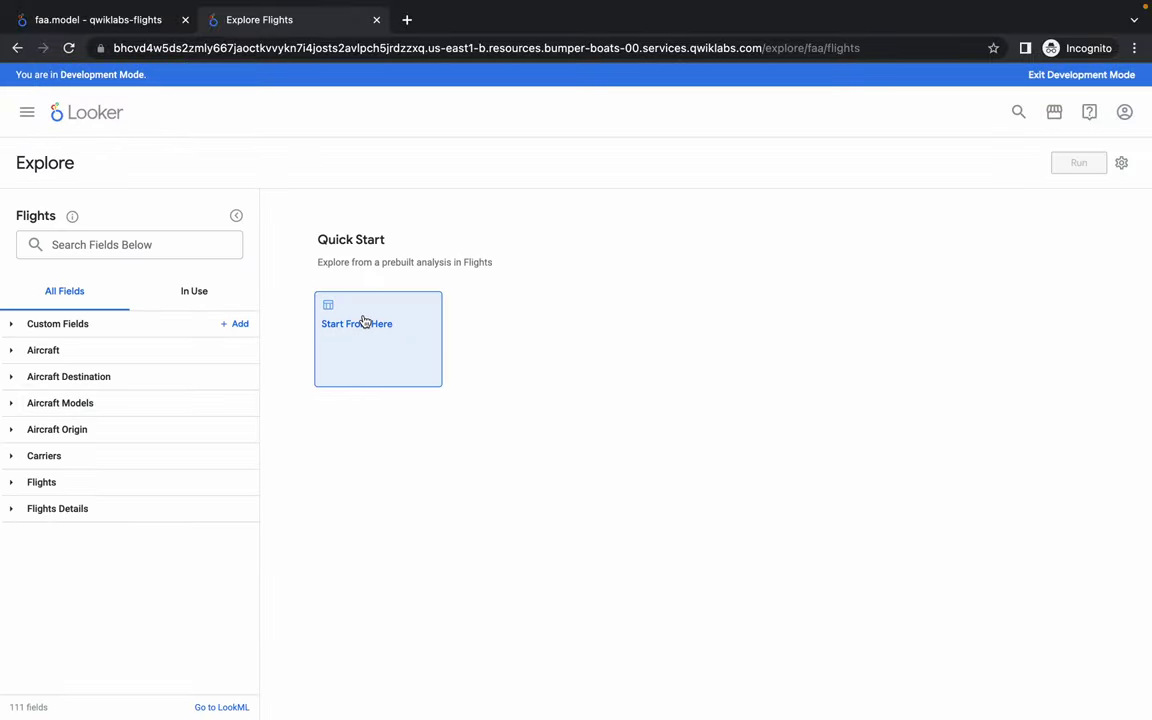
{"action": "left_click", "coordinate": [365, 321]}
{"action": "key", "text": "ctrl+Left"}
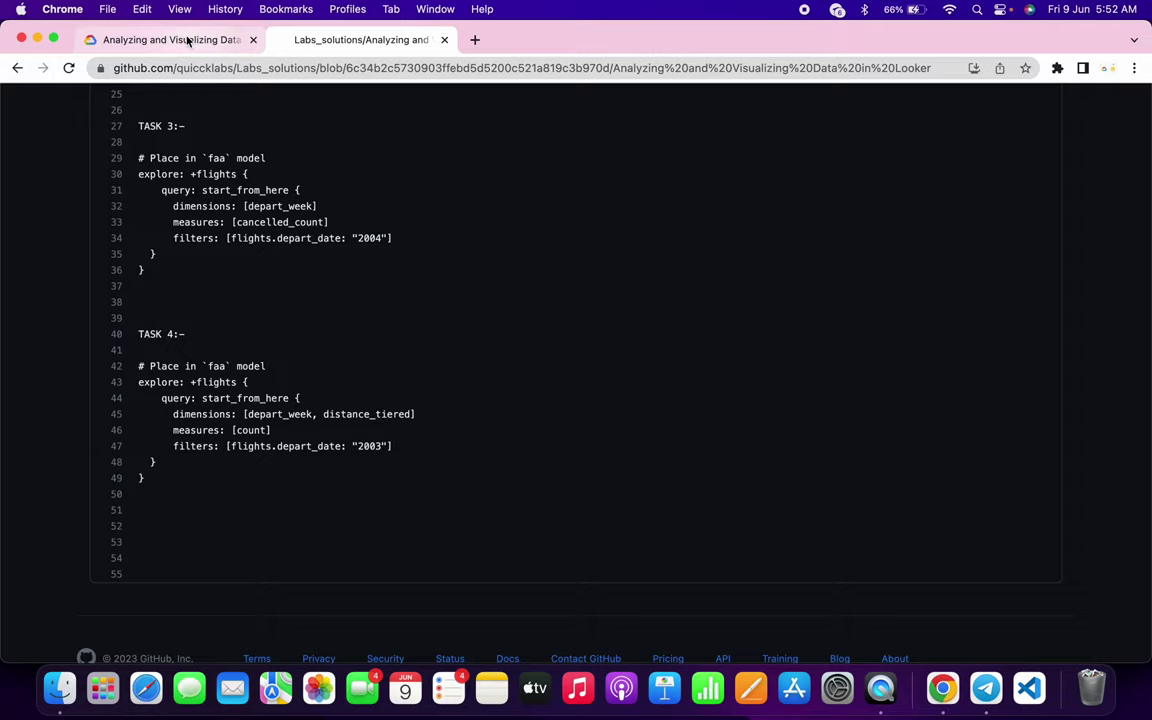
{"action": "left_click", "coordinate": [187, 40]}
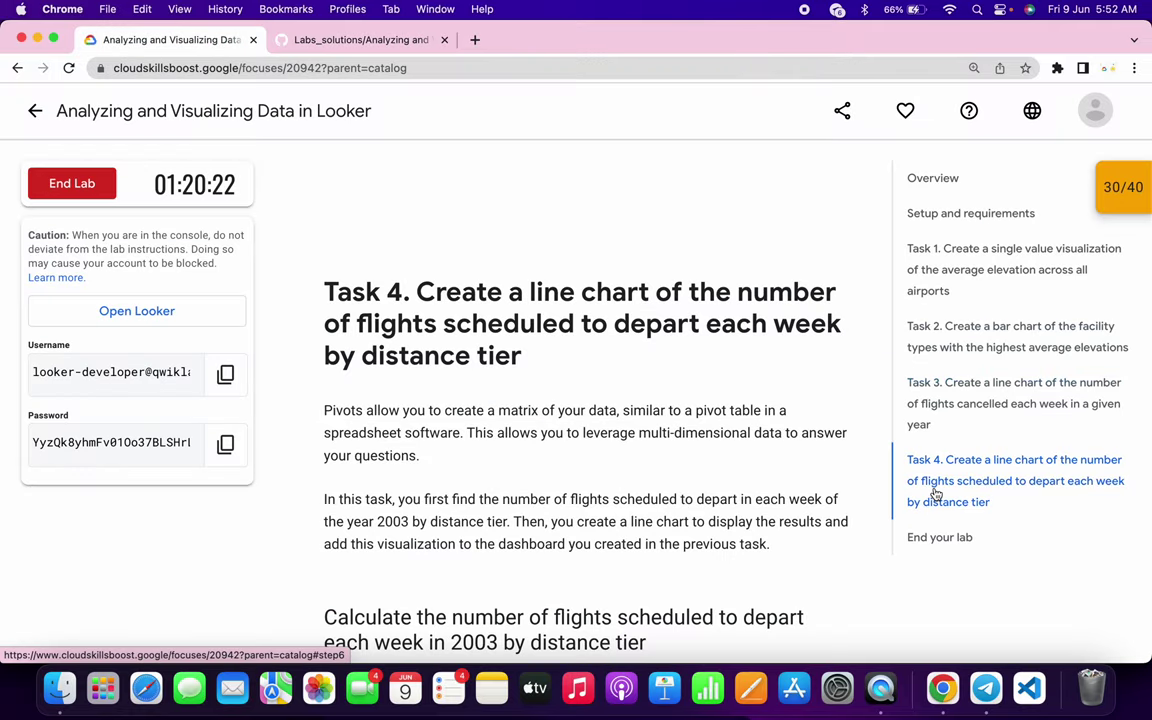
Step: Find the pivot step in the lab instructions and copy the field name 'Distance Tiered'
{"action": "scroll", "coordinate": [726, 522], "scroll_direction": "down", "scroll_amount": 5}
{"action": "scroll", "coordinate": [726, 522], "scroll_direction": "down", "scroll_amount": 4}
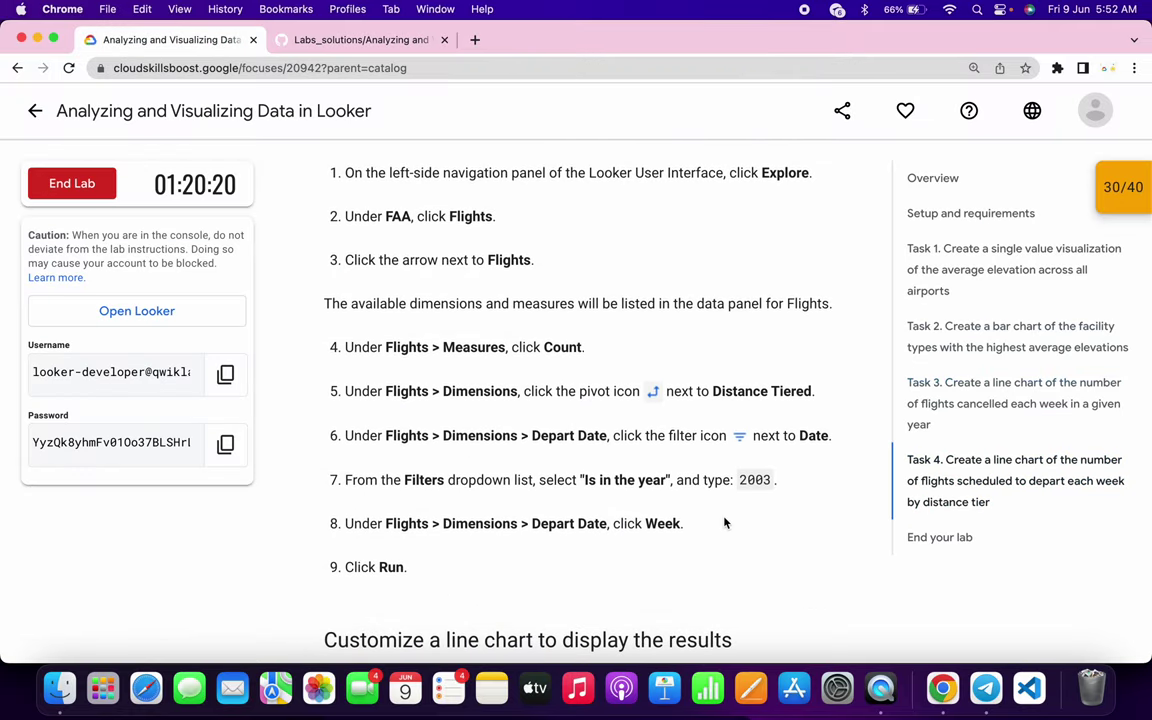
{"action": "left_click_drag", "start_coordinate": [323, 397], "coordinate": [825, 401]}
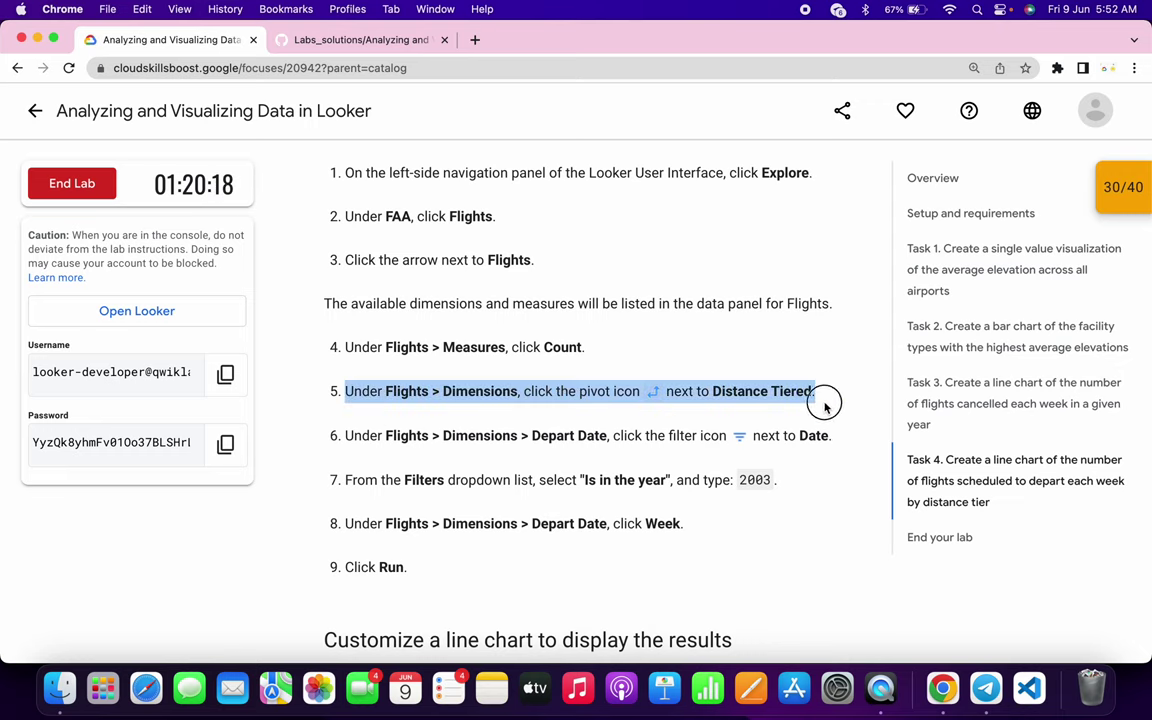
{"action": "left_click", "coordinate": [621, 415]}
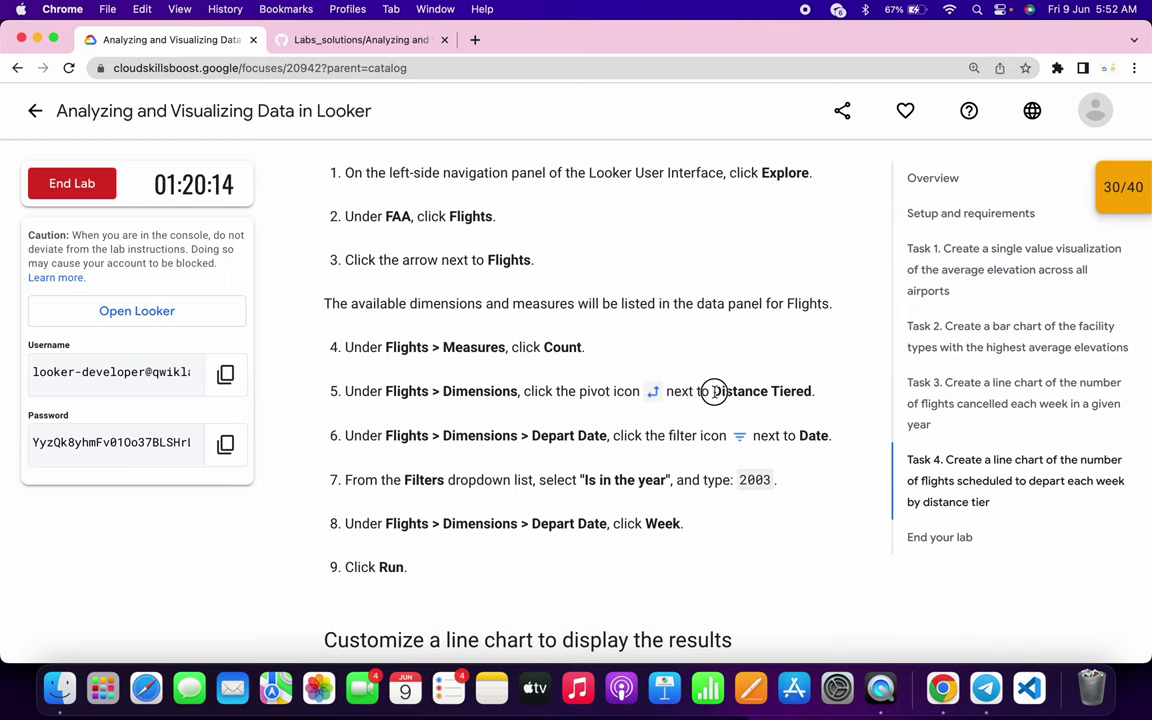
{"action": "left_click_drag", "start_coordinate": [713, 391], "coordinate": [808, 391]}
{"action": "key", "text": "ctrl+c"}
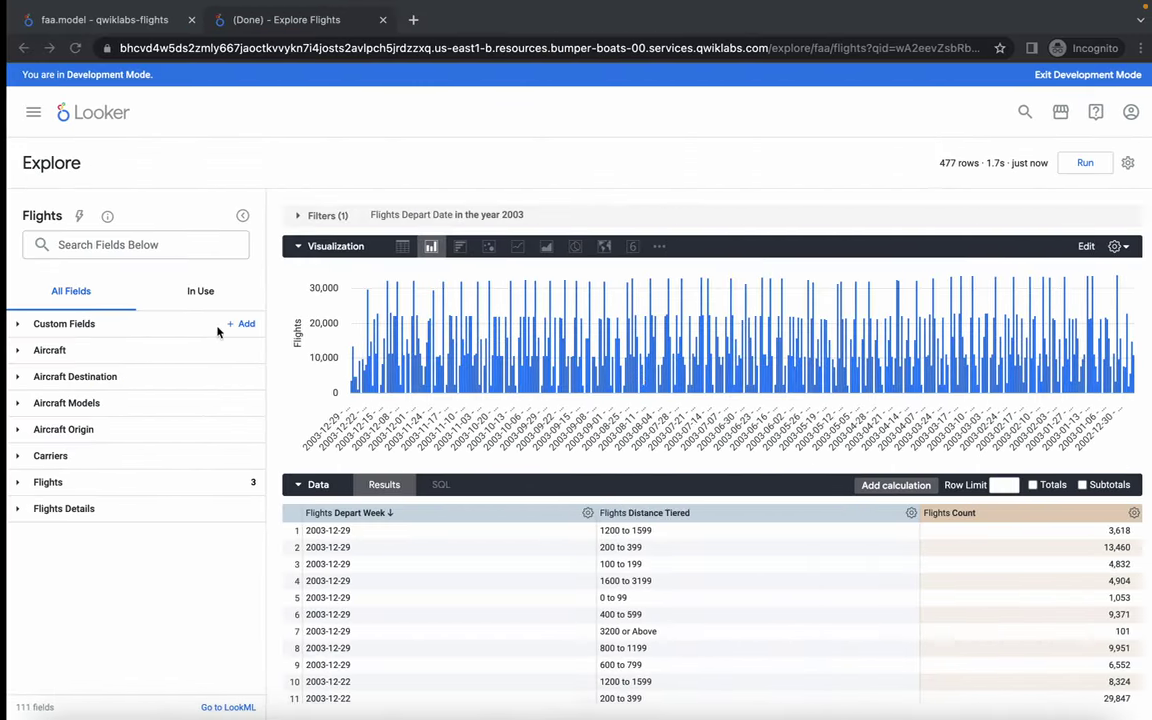
{"action": "left_click", "coordinate": [134, 244]}
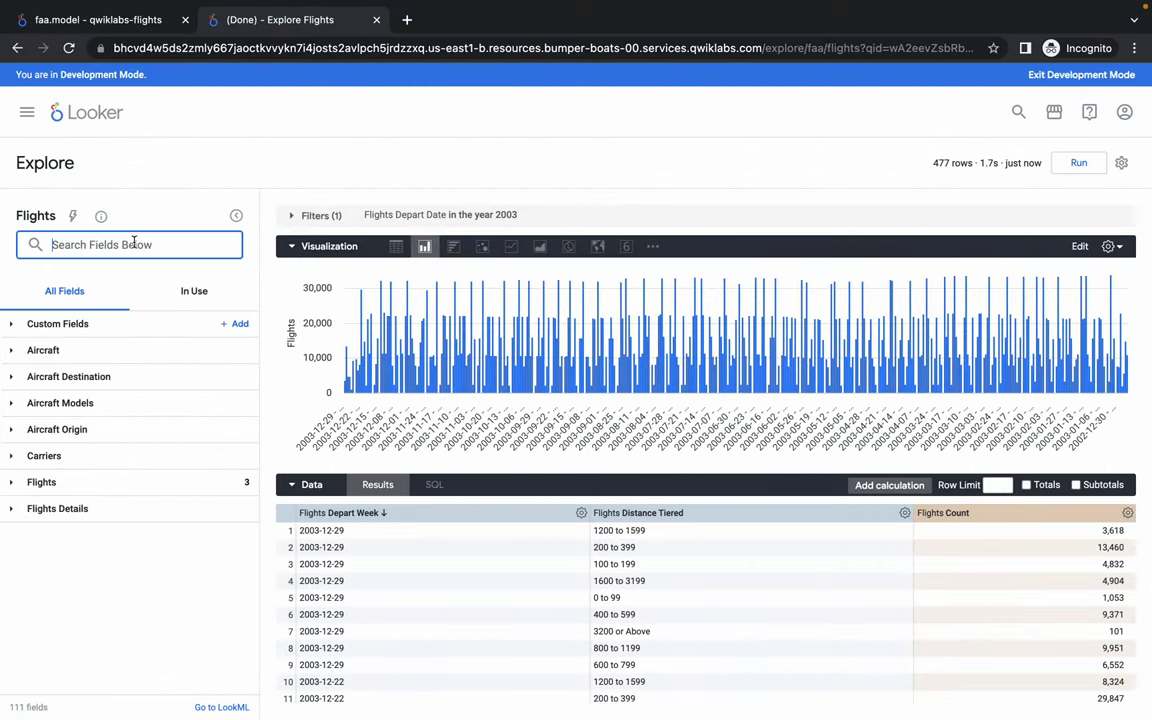
Step: Search the field list for Distance Tiered and pivot the results by it
{"action": "key", "text": "ctrl+v"}
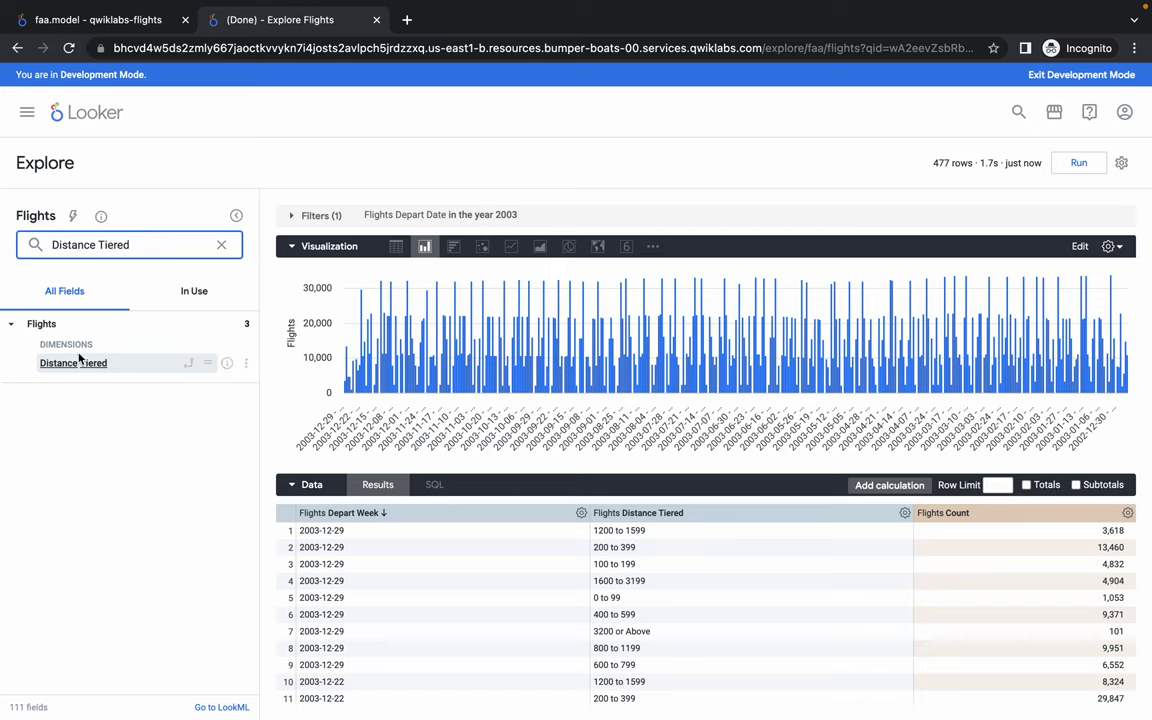
{"action": "left_click", "coordinate": [190, 369]}
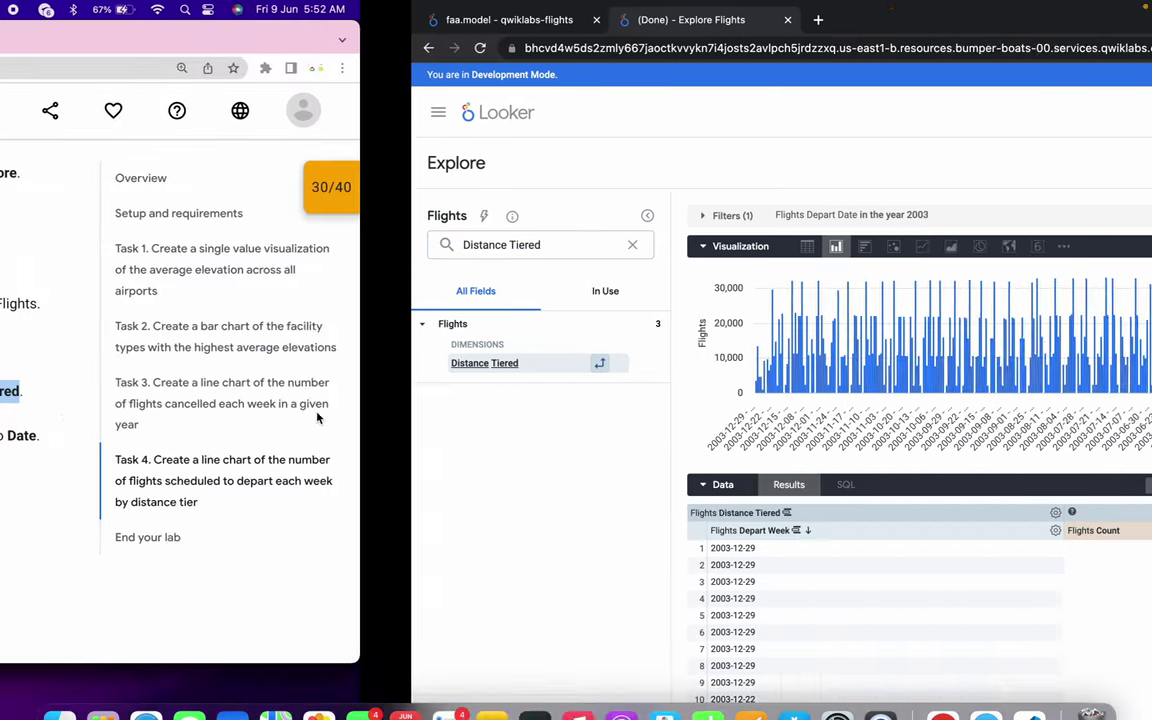
{"action": "scroll", "coordinate": [495, 405], "scroll_direction": "down", "scroll_amount": 5}
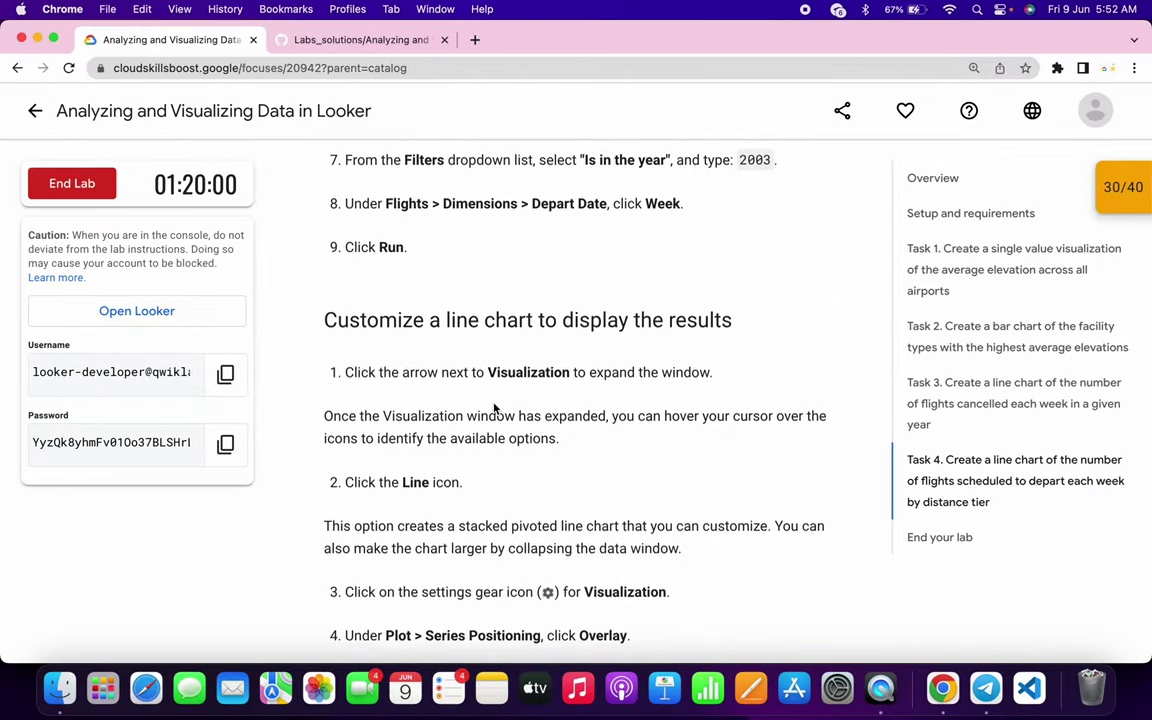
Step: Switch the visualization to a line chart, as the lab's line chart step asks
{"action": "left_click_drag", "start_coordinate": [320, 299], "coordinate": [648, 330]}
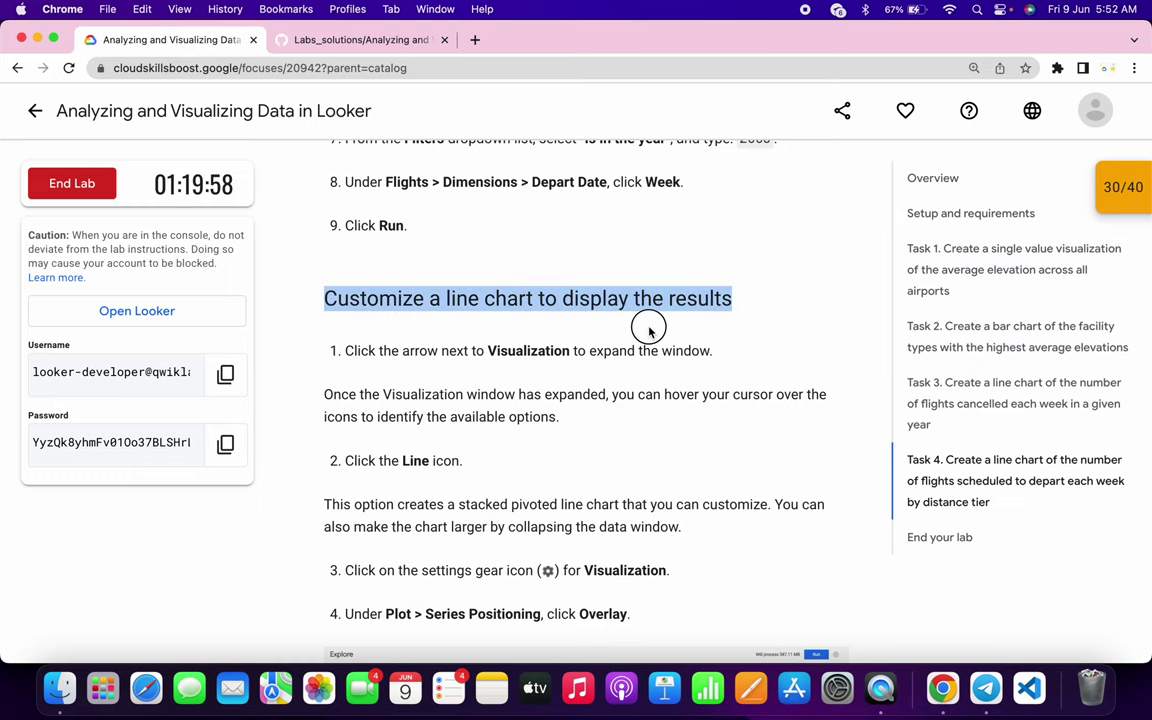
{"action": "scroll", "coordinate": [544, 382], "scroll_direction": "down", "scroll_amount": 3}
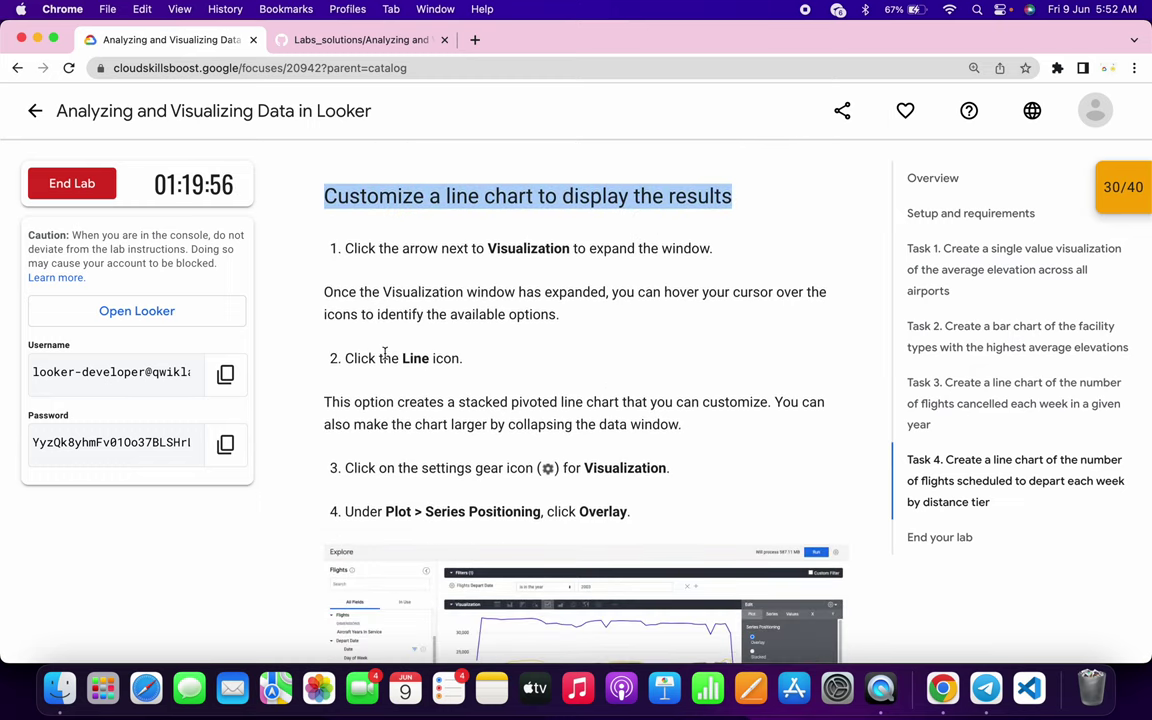
{"action": "left_click_drag", "start_coordinate": [384, 356], "coordinate": [470, 357]}
{"action": "key", "text": "ctrl+Right"}
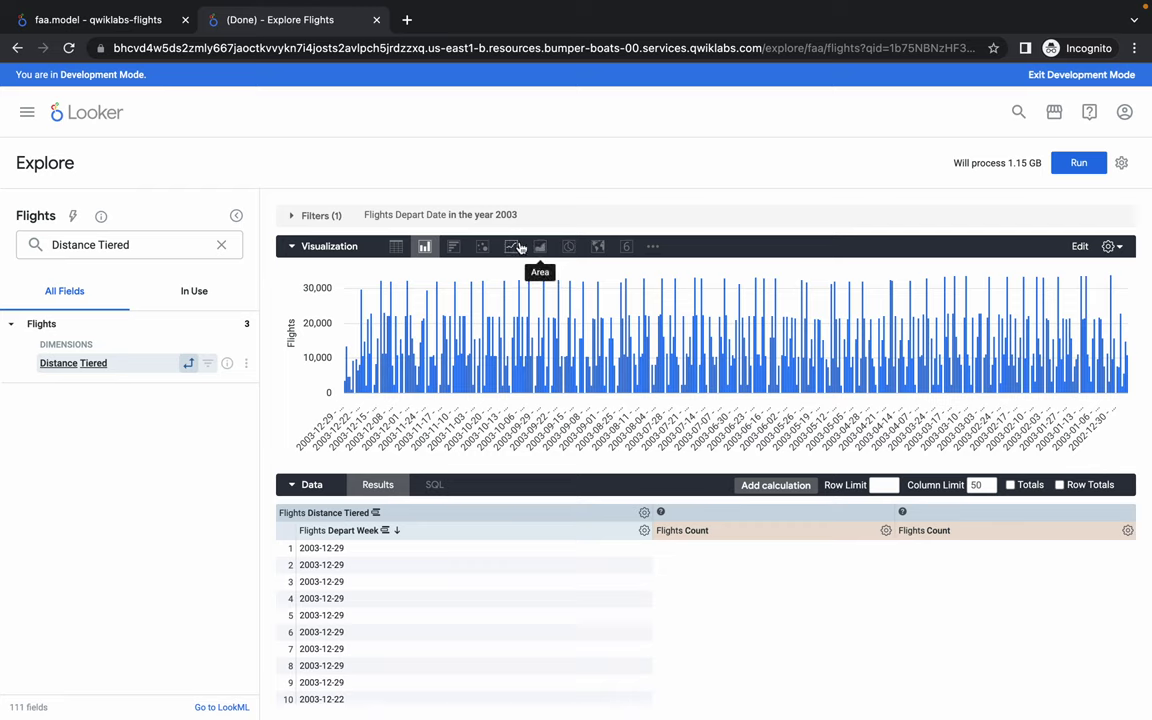
{"action": "left_click", "coordinate": [513, 246]}
Step: Look up the Series Positioning step in the lab instructions
{"action": "key", "text": "ctrl+Left"}
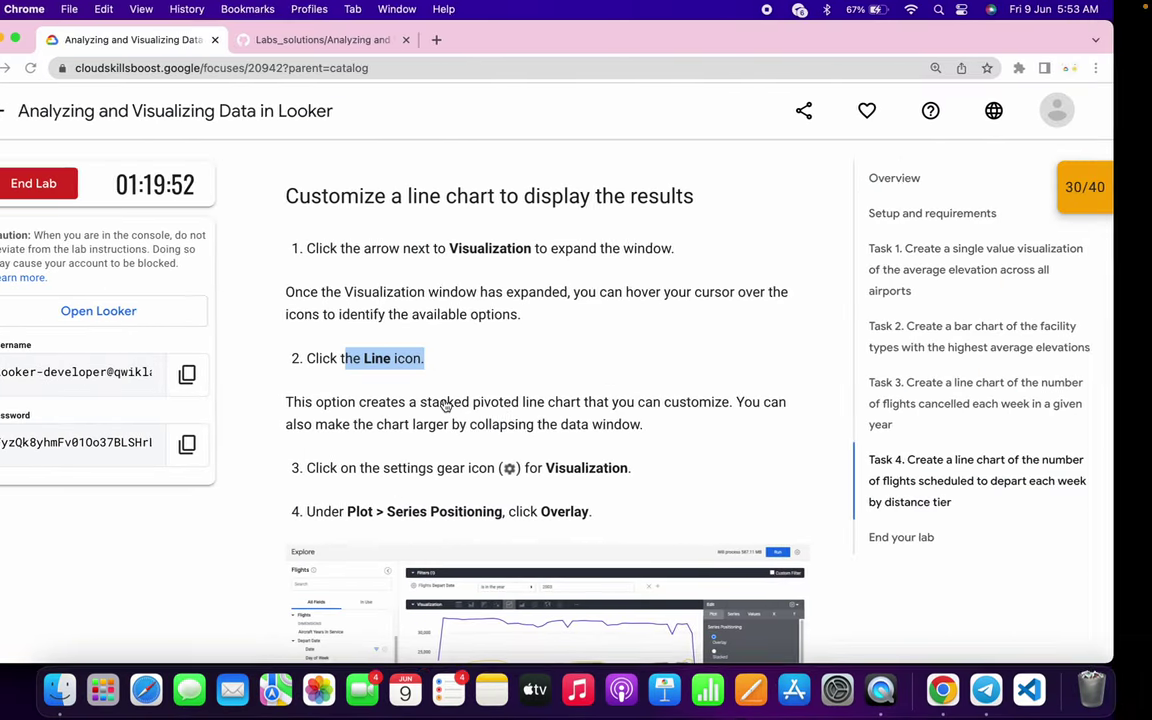
{"action": "scroll", "coordinate": [446, 405], "scroll_direction": "down", "scroll_amount": 3}
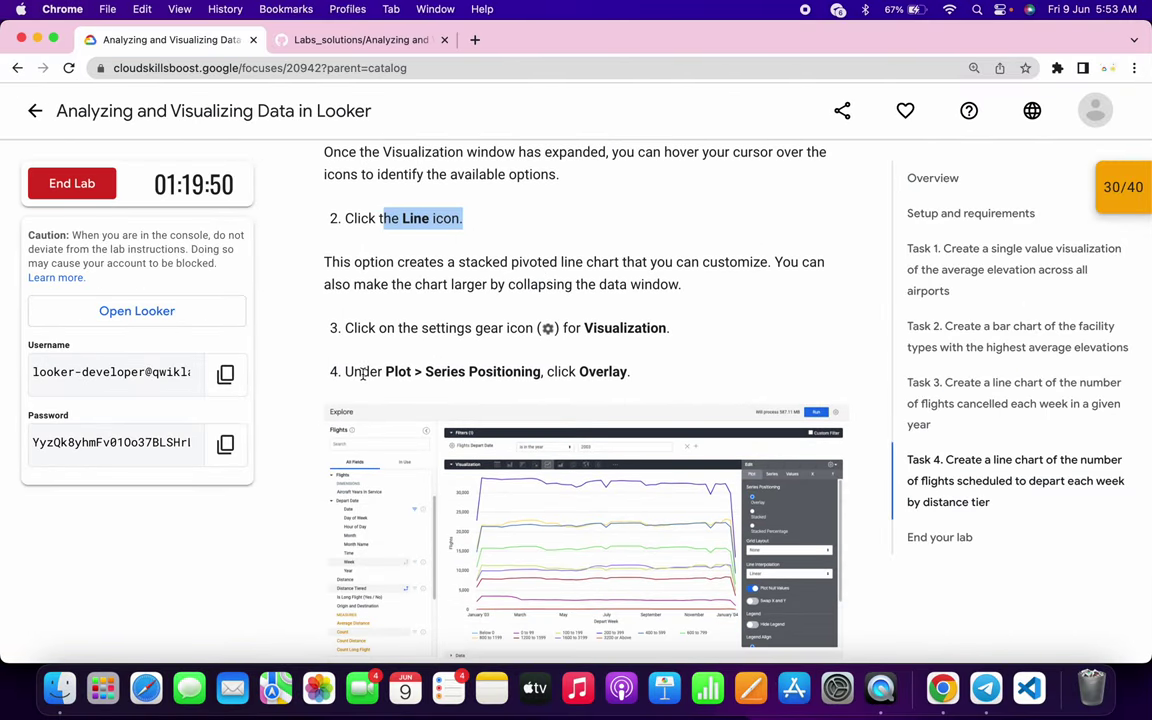
{"action": "left_click_drag", "start_coordinate": [362, 373], "coordinate": [550, 380]}
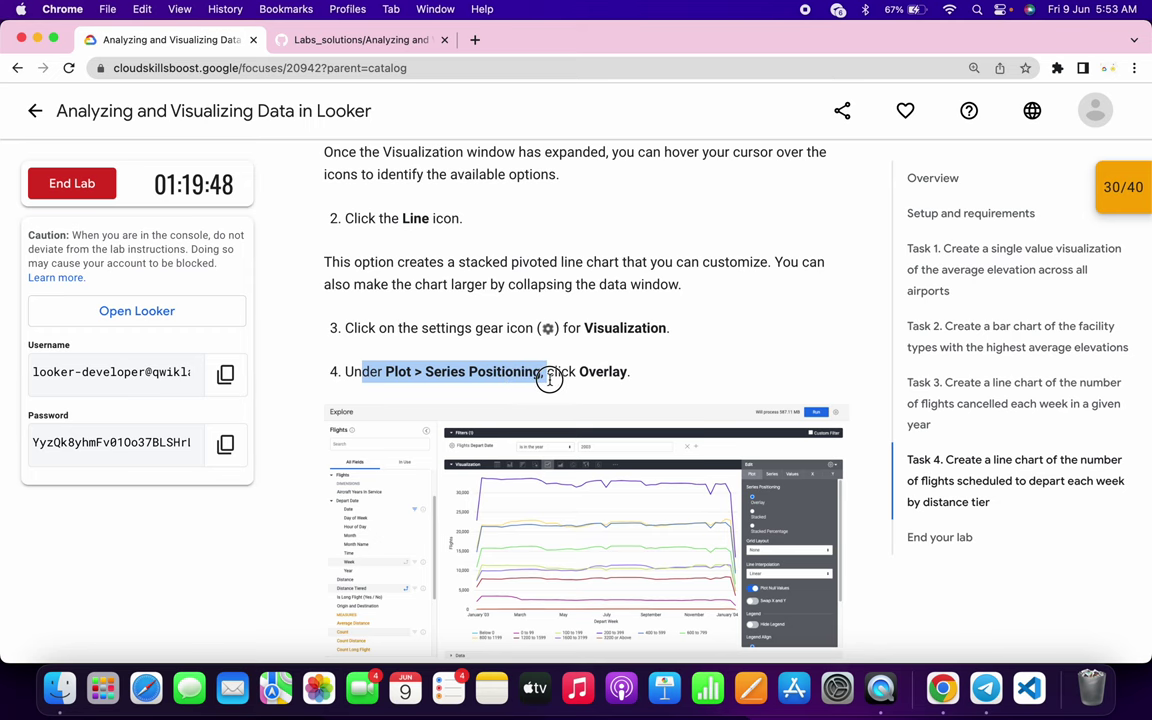
{"action": "key", "text": "ctrl+Right"}
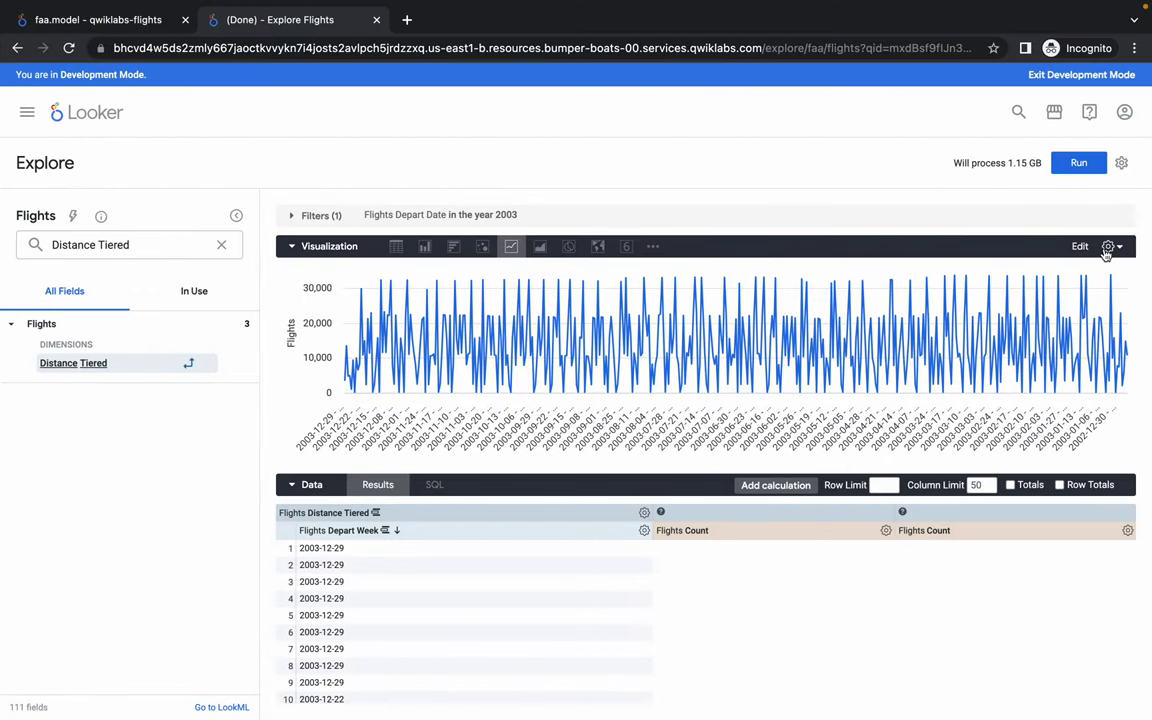
Step: Set the chart's Series Positioning to Overlay in the visualization settings and rerun the query
{"action": "left_click", "coordinate": [1080, 246]}
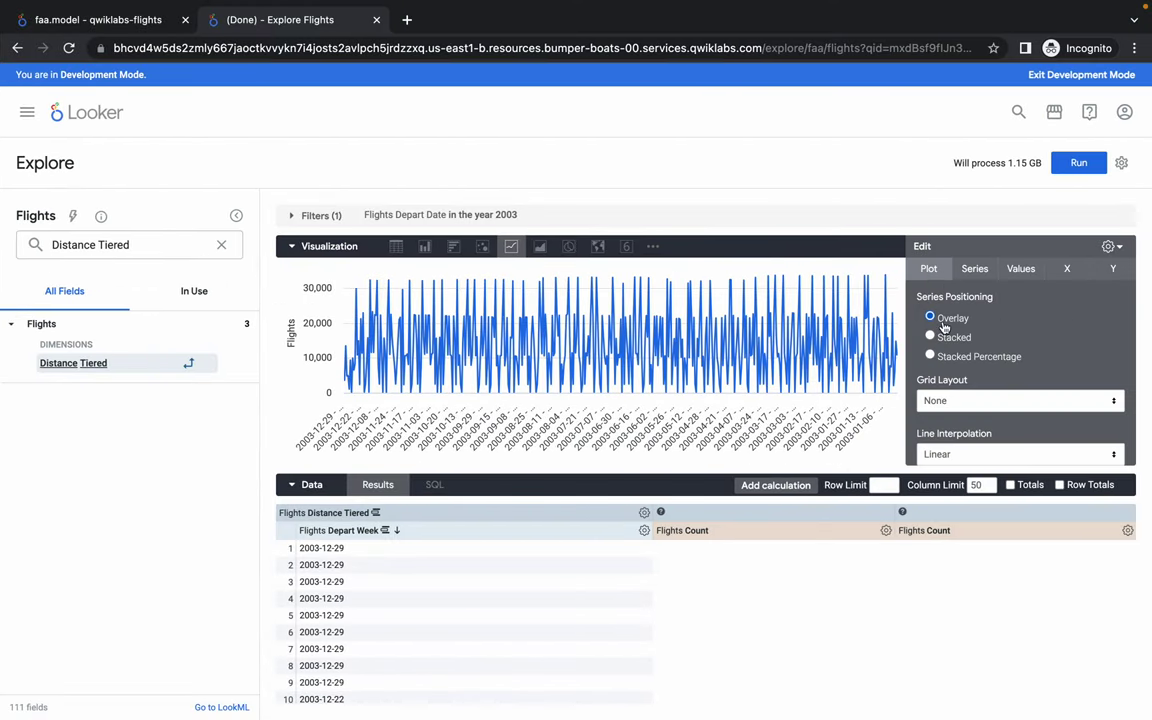
{"action": "key", "text": "ctrl+Left"}
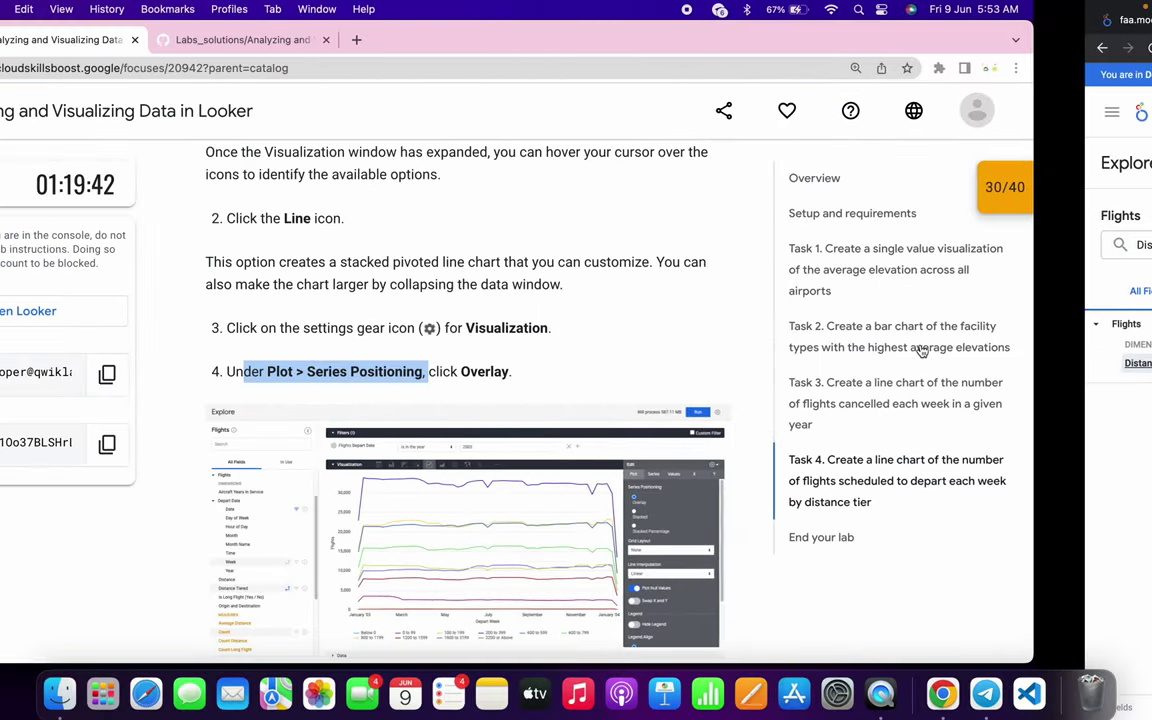
{"action": "scroll", "coordinate": [594, 377], "scroll_direction": "down", "scroll_amount": 5}
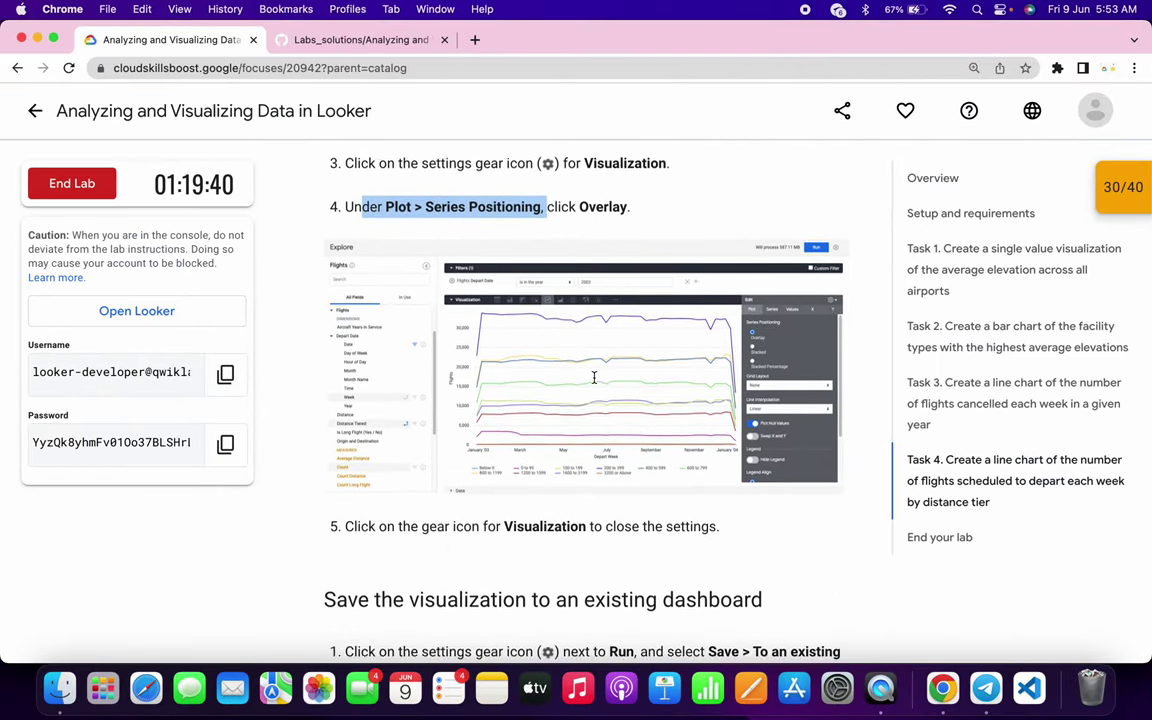
{"action": "scroll", "coordinate": [594, 378], "scroll_direction": "up", "scroll_amount": 3}
{"action": "scroll", "coordinate": [594, 378], "scroll_direction": "up", "scroll_amount": 1}
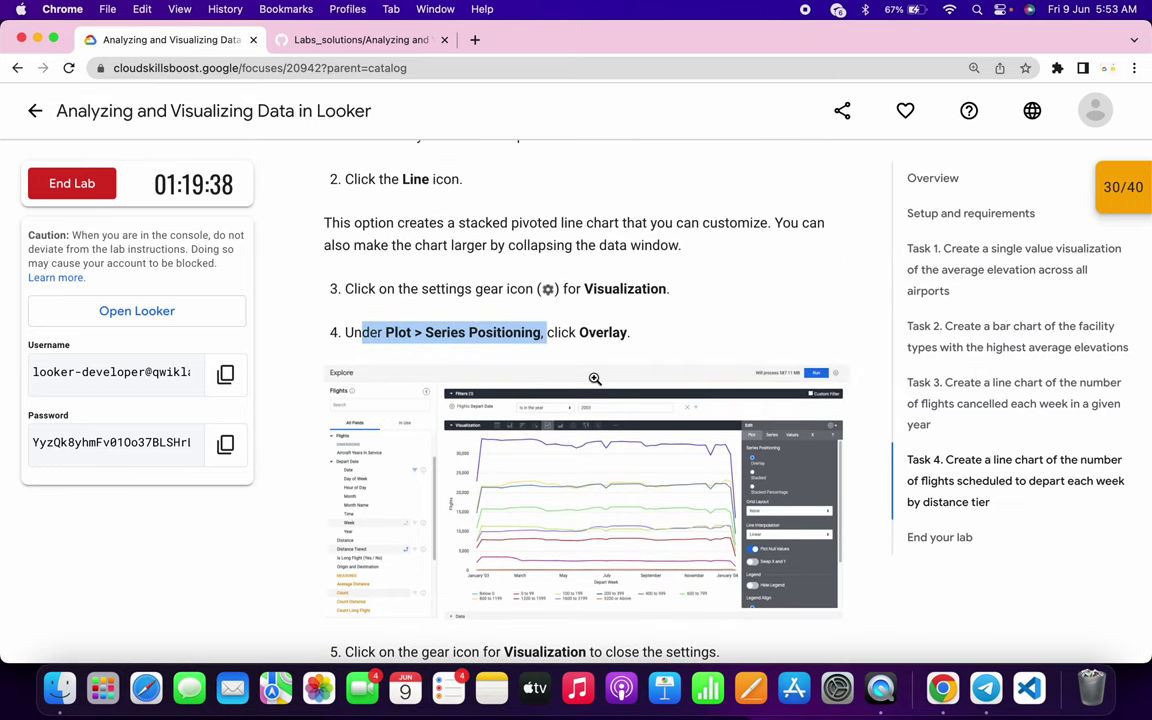
{"action": "key", "text": "ctrl+Right"}
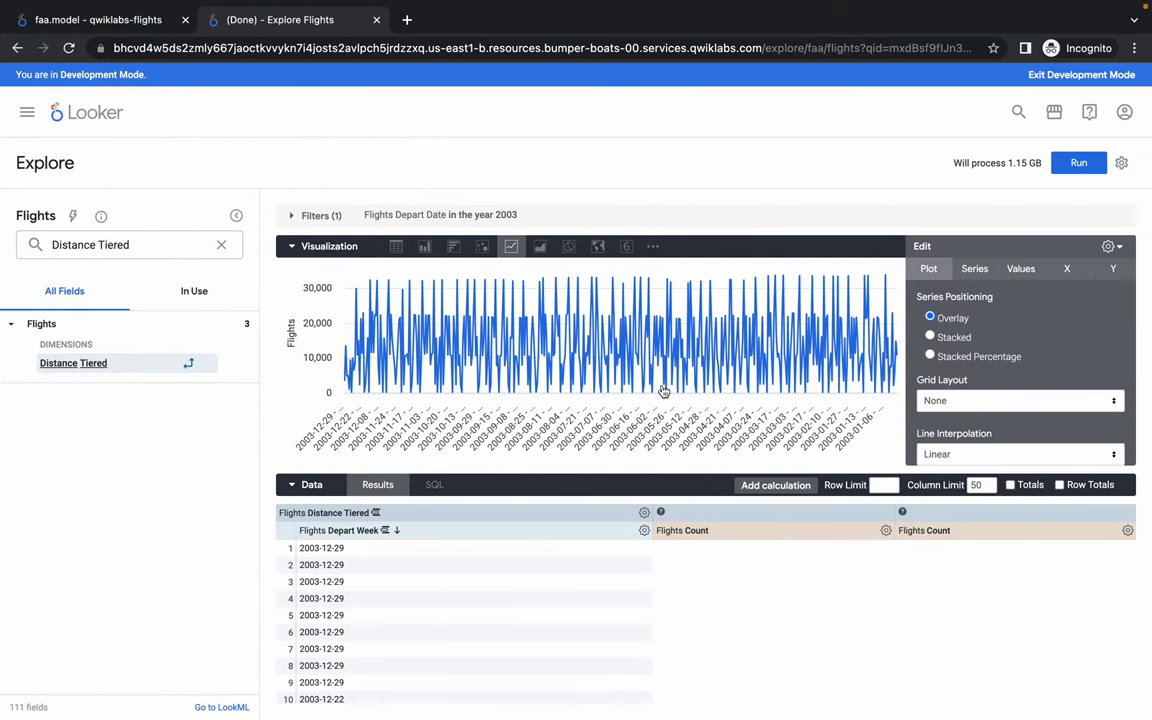
{"action": "left_click", "coordinate": [1078, 163]}
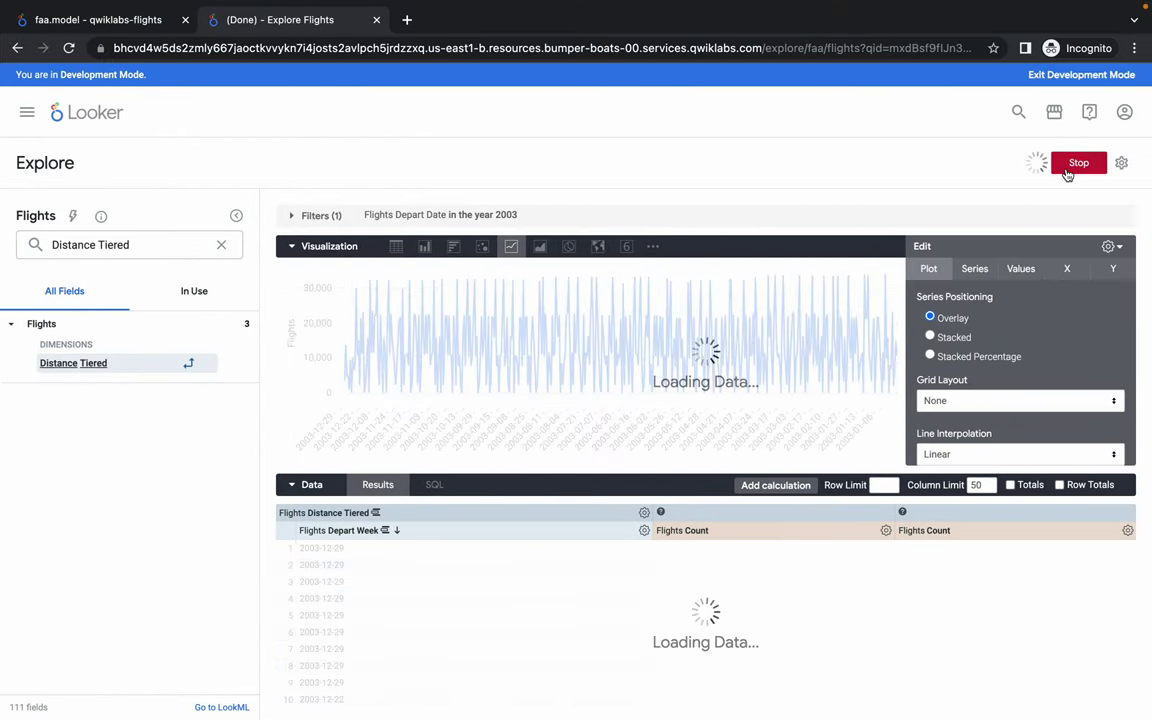
Step: Compare the chart against the lab's enlarged example screenshot
{"action": "key", "text": "ctrl+Left"}
{"action": "scroll", "coordinate": [601, 375], "scroll_direction": "down", "scroll_amount": 3}
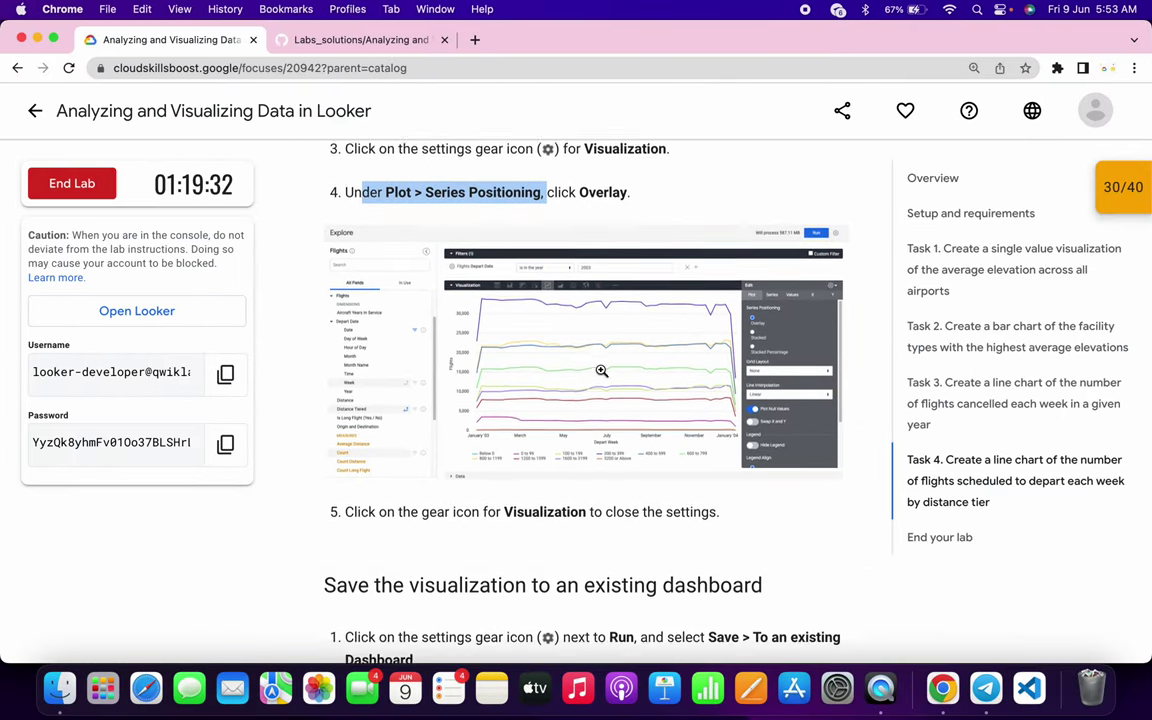
{"action": "left_click", "coordinate": [532, 380]}
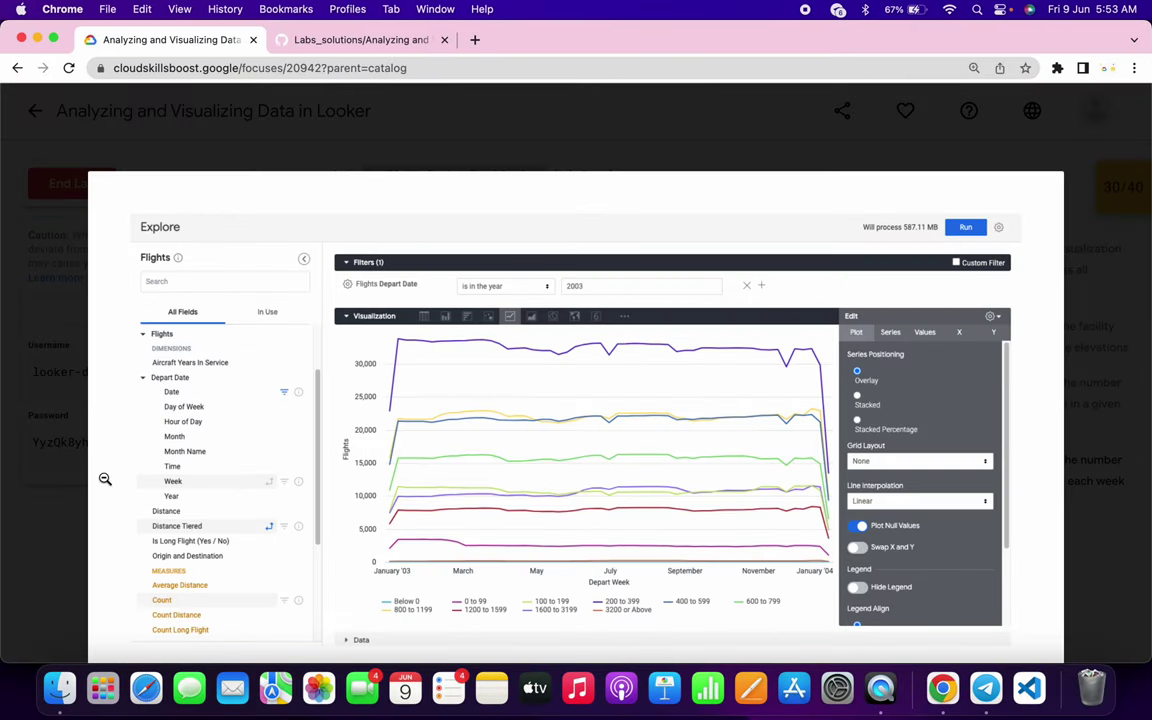
{"action": "left_click", "coordinate": [70, 474]}
{"action": "key", "text": "ctrl+Right"}
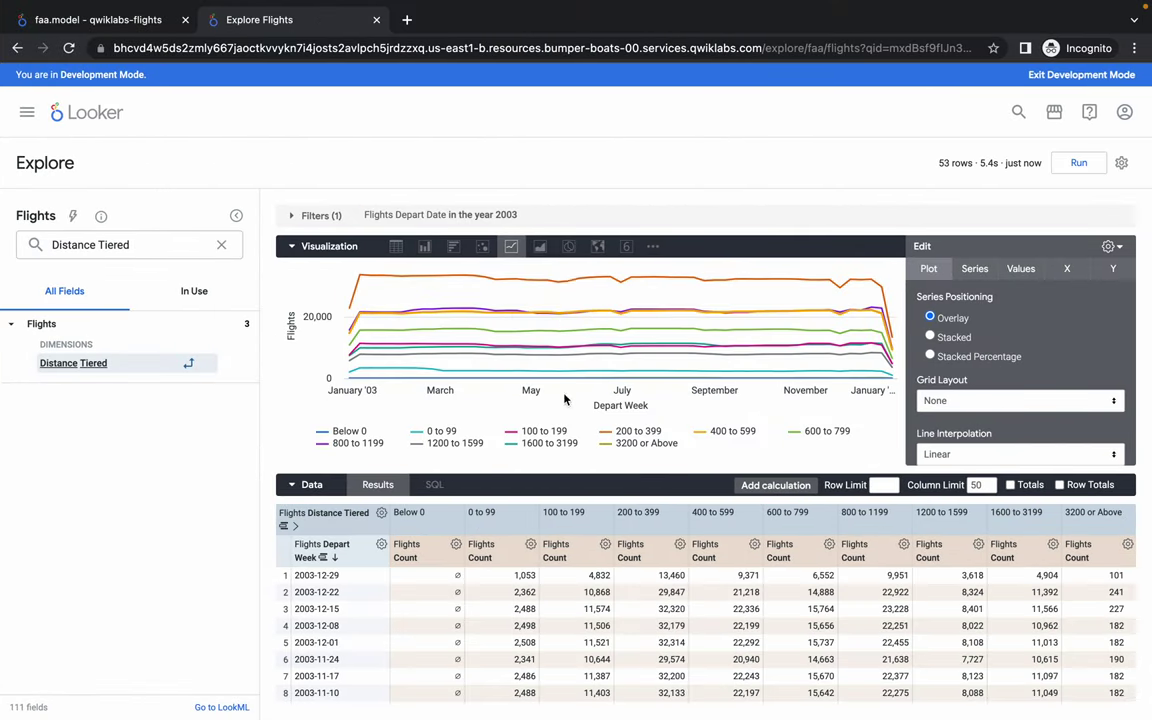
Step: Copy the required chart title from the lab's save-to-dashboard instructions
{"action": "key", "text": "ctrl+Left"}
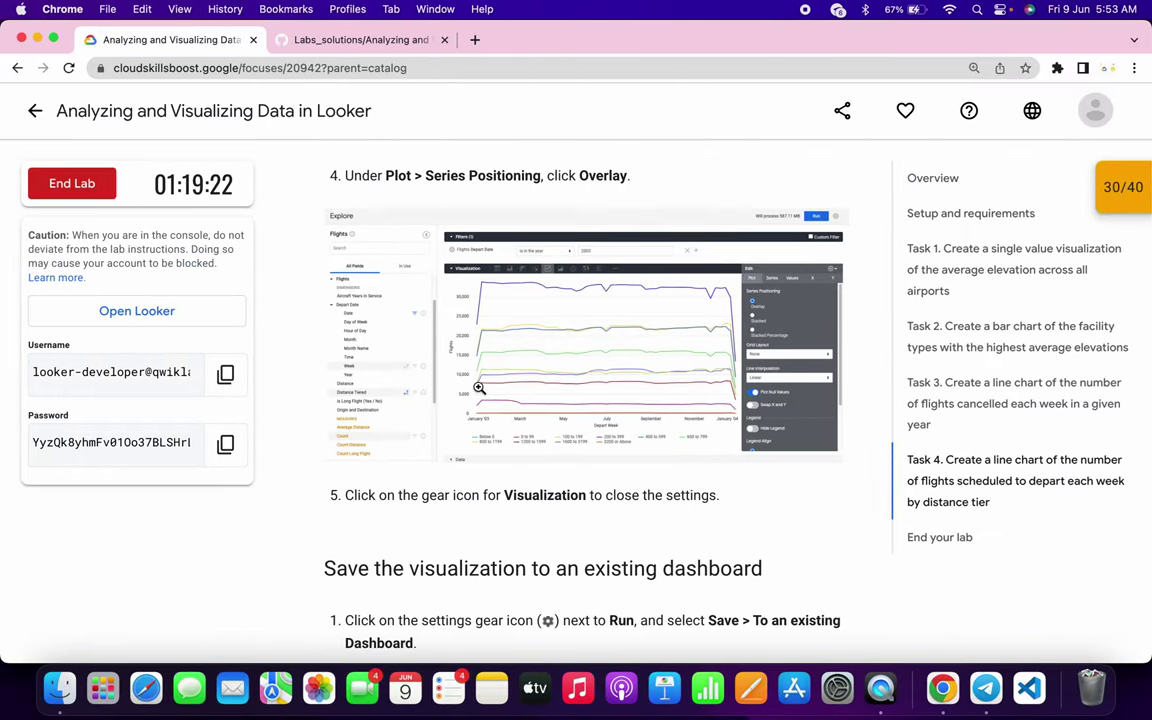
{"action": "scroll", "coordinate": [479, 387], "scroll_direction": "down", "scroll_amount": 5}
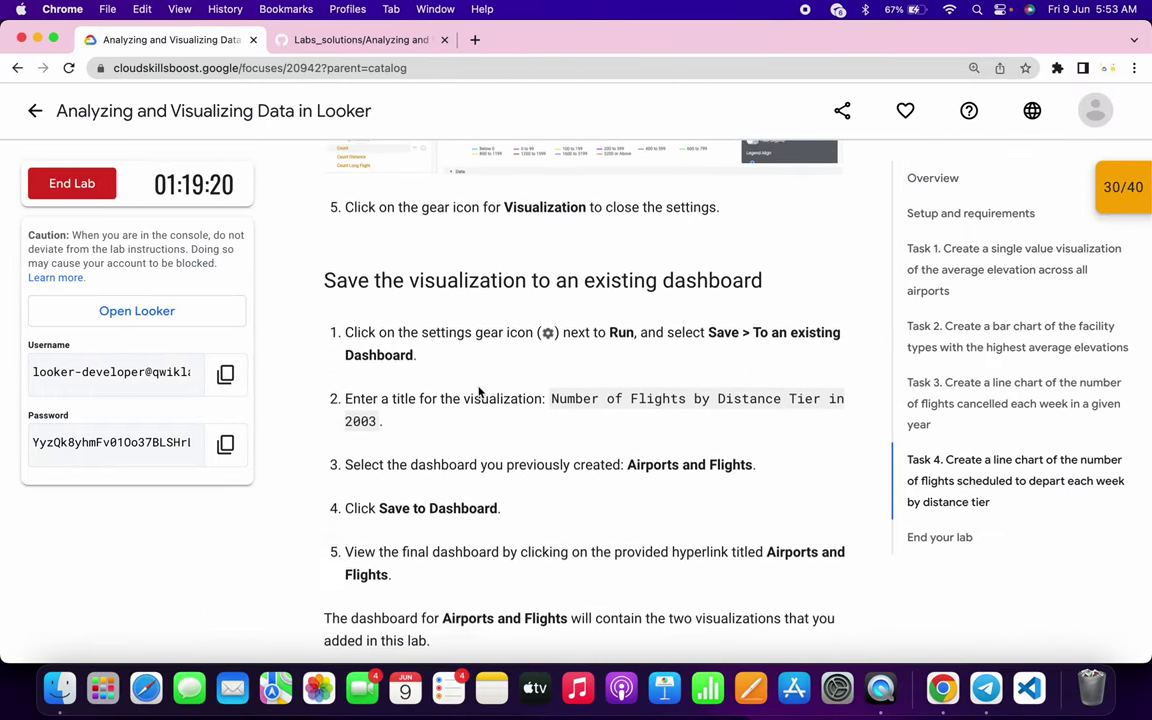
{"action": "left_click_drag", "start_coordinate": [551, 395], "coordinate": [378, 421]}
{"action": "key", "text": "ctrl+c"}
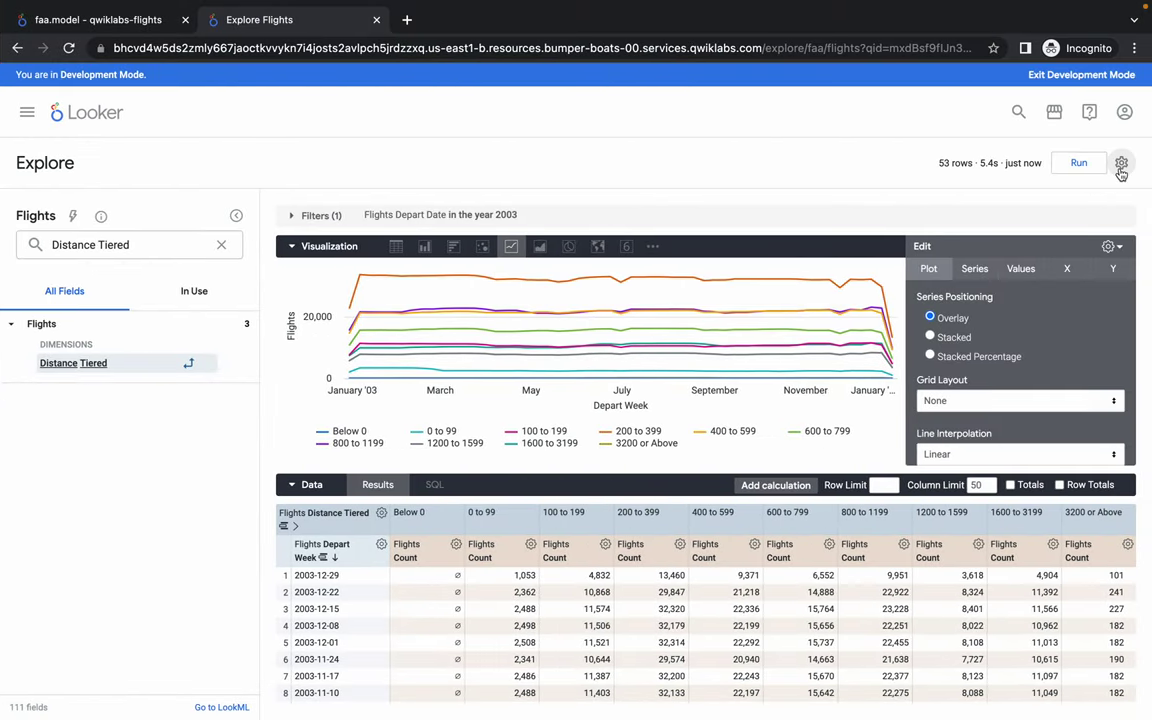
Step: Save the chart as tile 'Number of Flights by Distance Tier in 2003' on the existing Airports and Flights dashboard
{"action": "left_click", "coordinate": [1121, 163]}
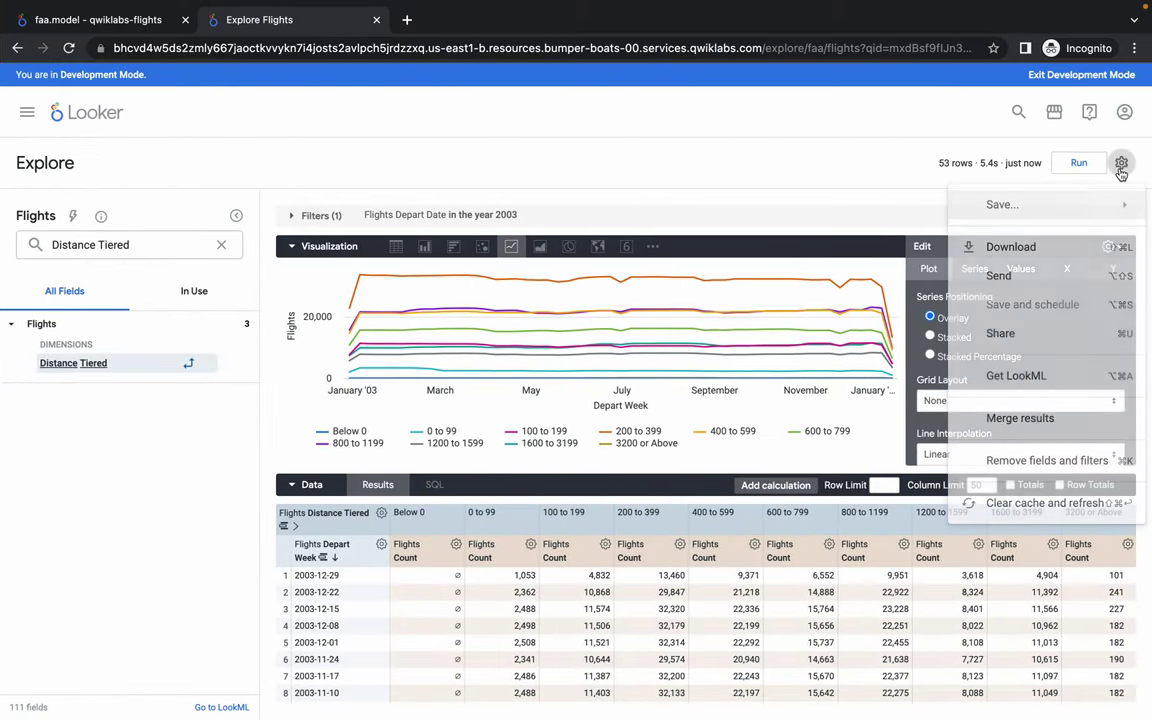
{"action": "mouse_move", "coordinate": [1042, 206]}
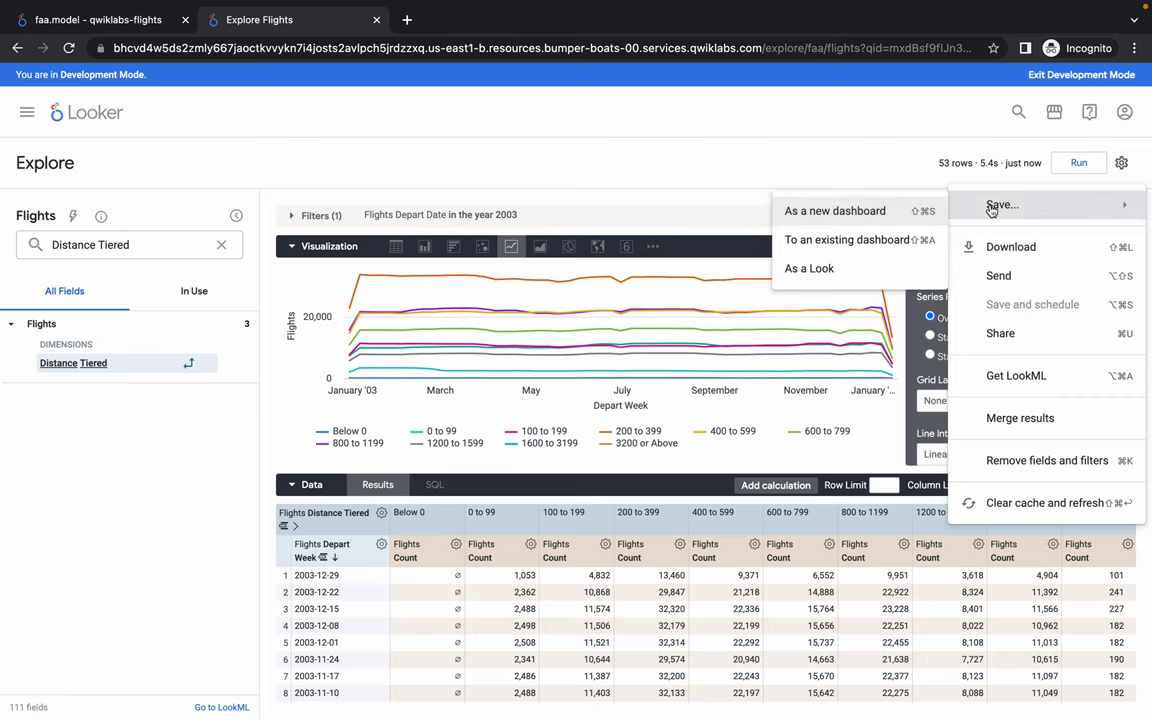
{"action": "left_click", "coordinate": [822, 247]}
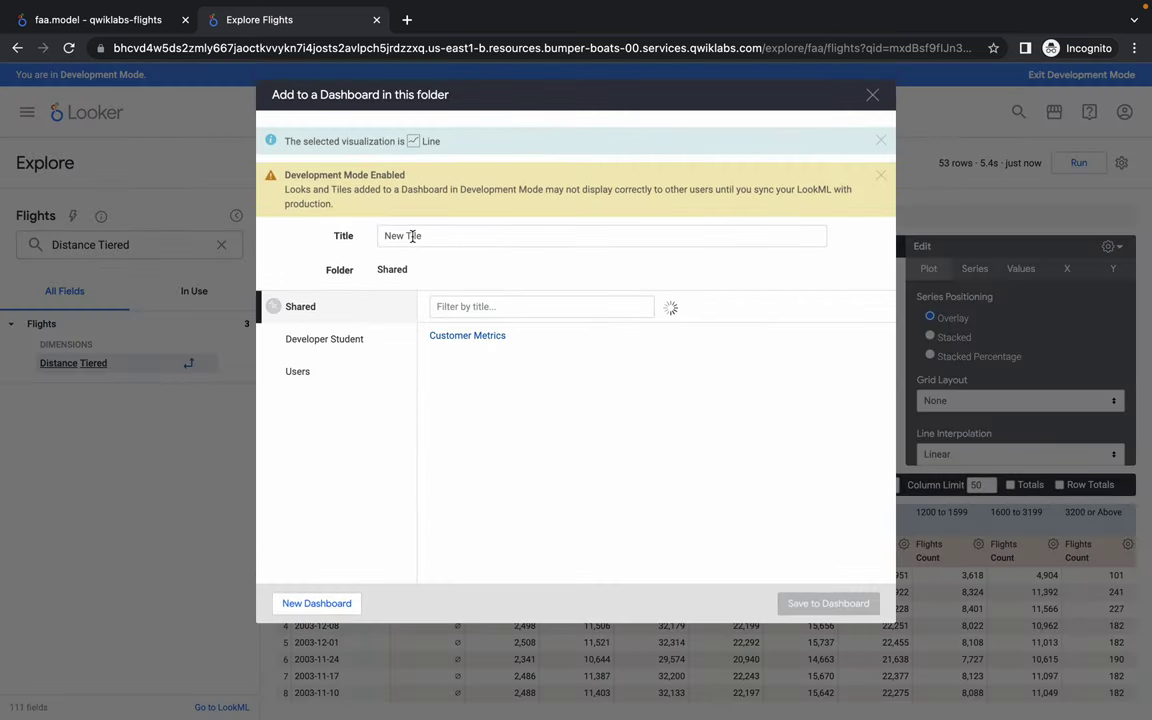
{"action": "triple_click", "coordinate": [412, 236]}
{"action": "key", "text": "ctrl+v"}
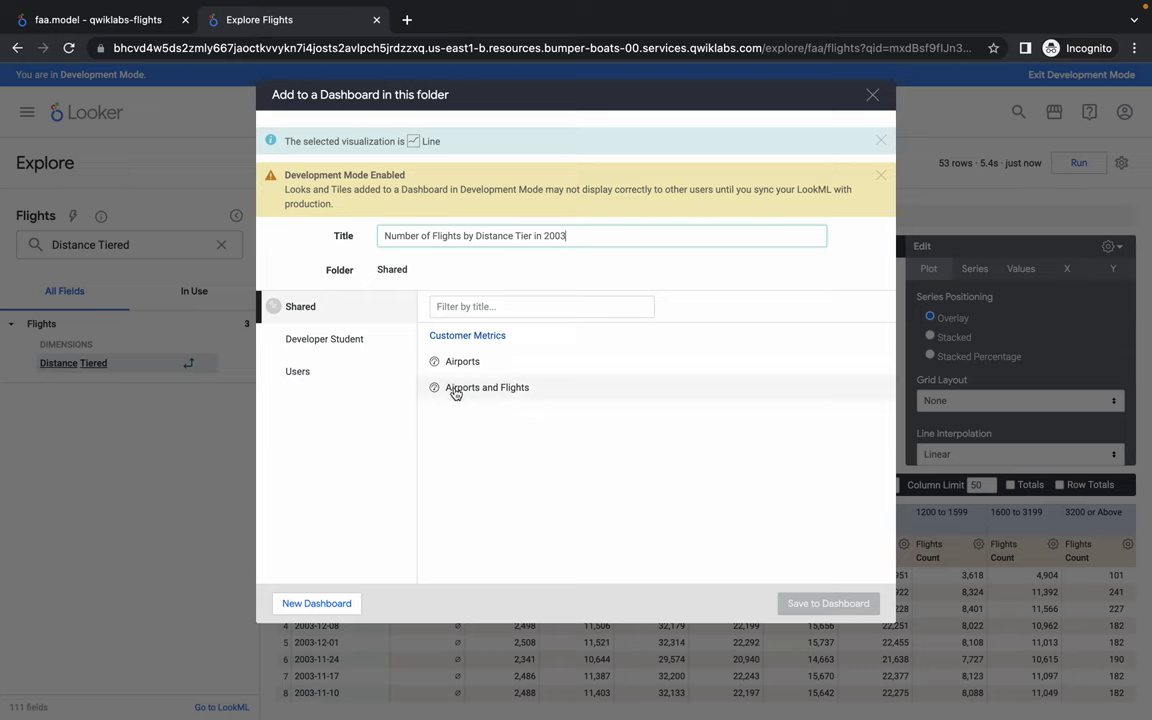
{"action": "left_click", "coordinate": [492, 393]}
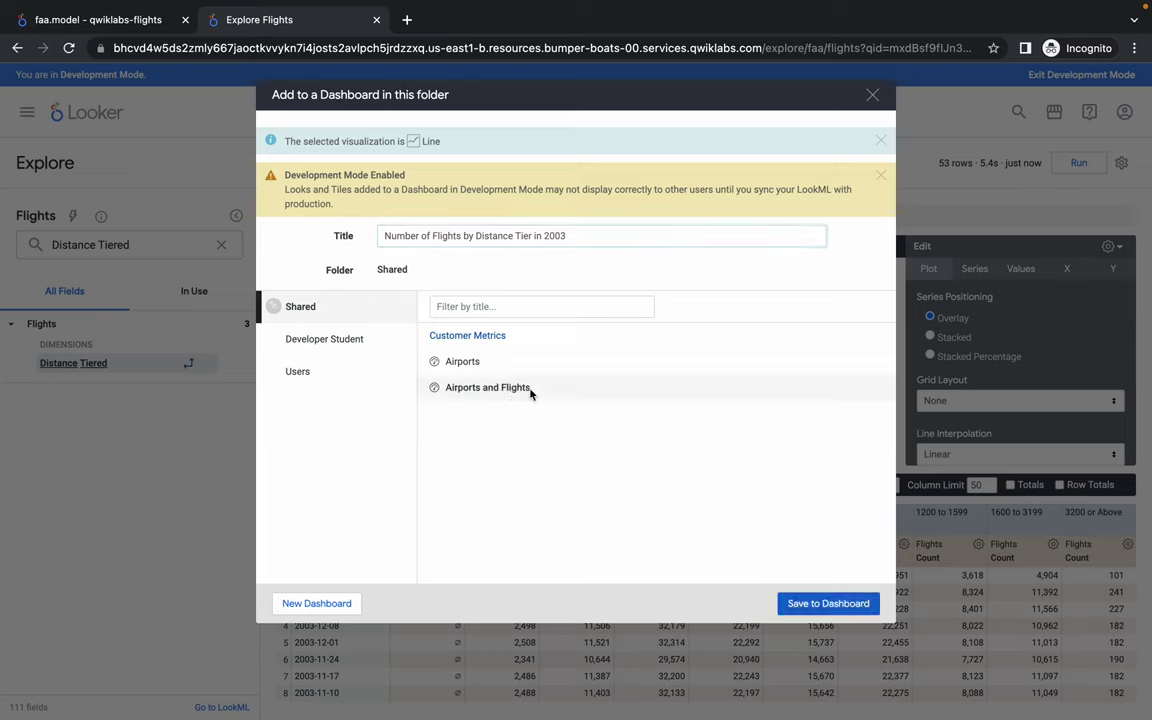
{"action": "left_click", "coordinate": [833, 604]}
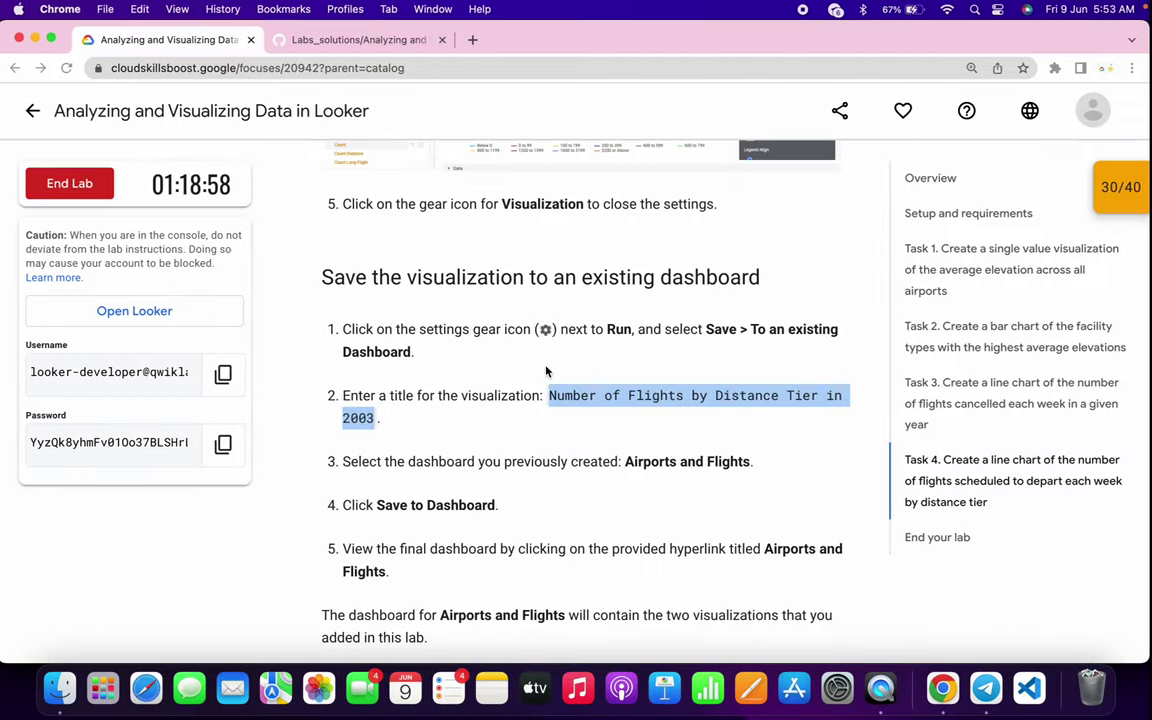
Step: Run Check my progress for Task 4 and confirm it in the 30/40 Checkpoints panel
{"action": "scroll", "coordinate": [545, 367], "scroll_direction": "down", "scroll_amount": 10}
{"action": "scroll", "coordinate": [545, 367], "scroll_direction": "down", "scroll_amount": 5}
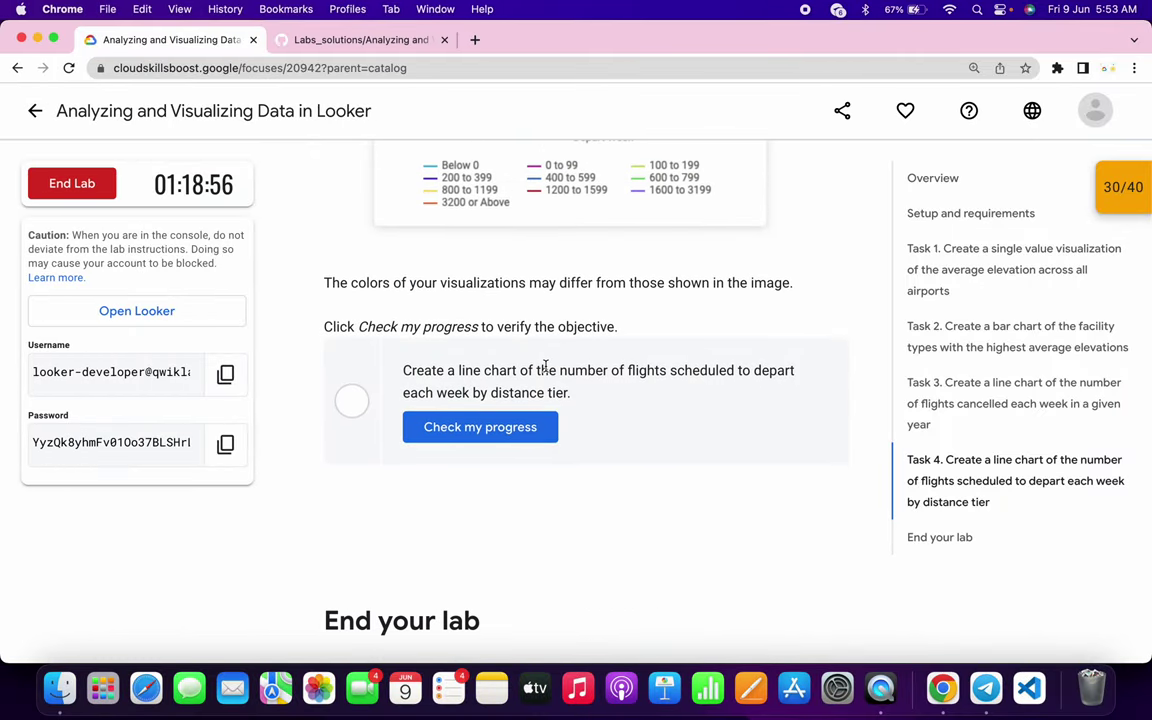
{"action": "left_click", "coordinate": [525, 435]}
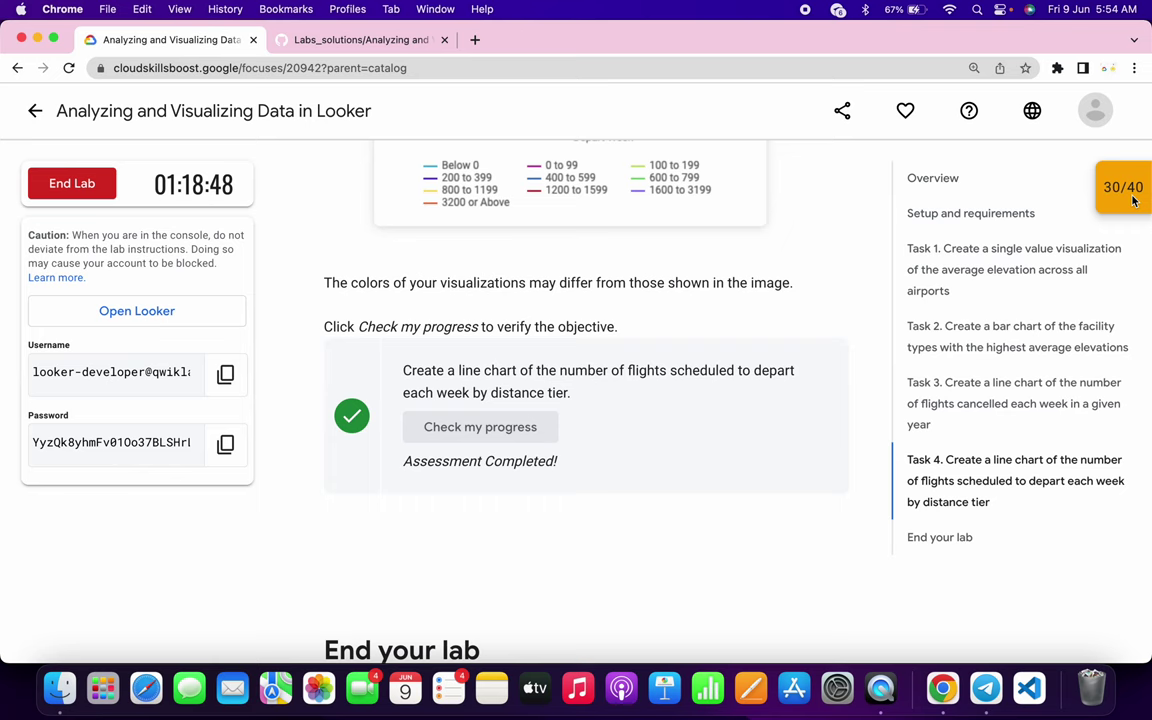
{"action": "left_click", "coordinate": [1020, 185]}
{"action": "scroll", "coordinate": [1060, 240], "scroll_direction": "down", "scroll_amount": 2}
{"action": "left_click", "coordinate": [1022, 336]}
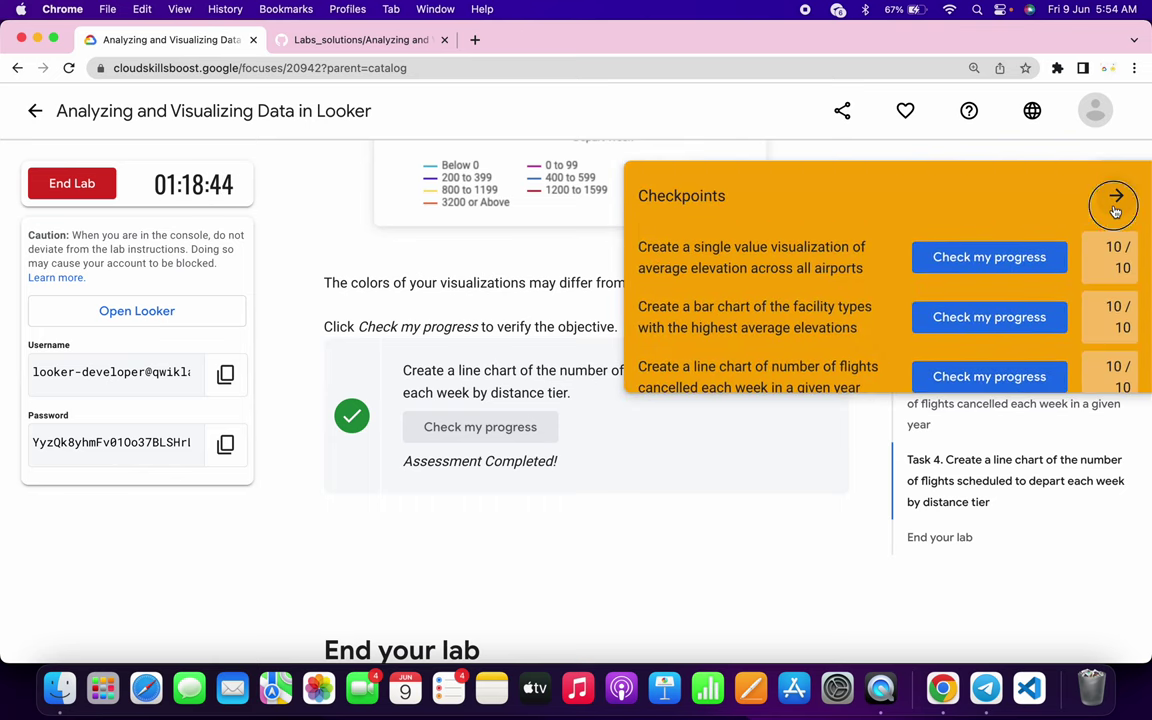
{"action": "left_click", "coordinate": [1113, 200]}
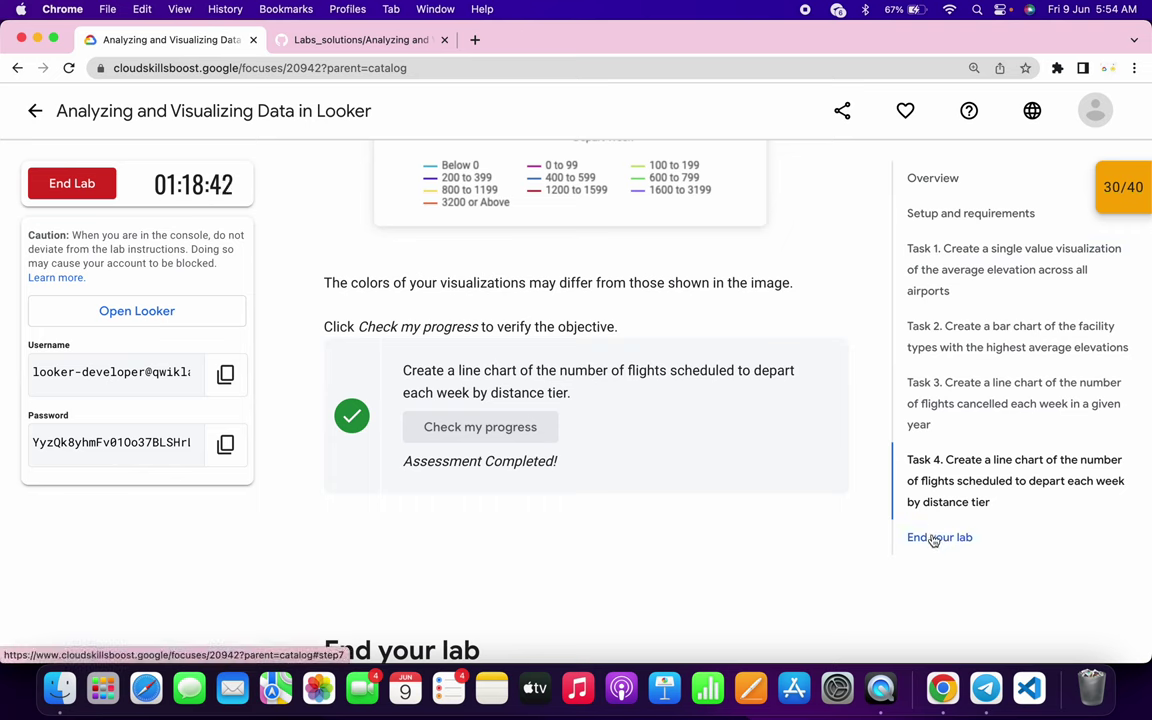